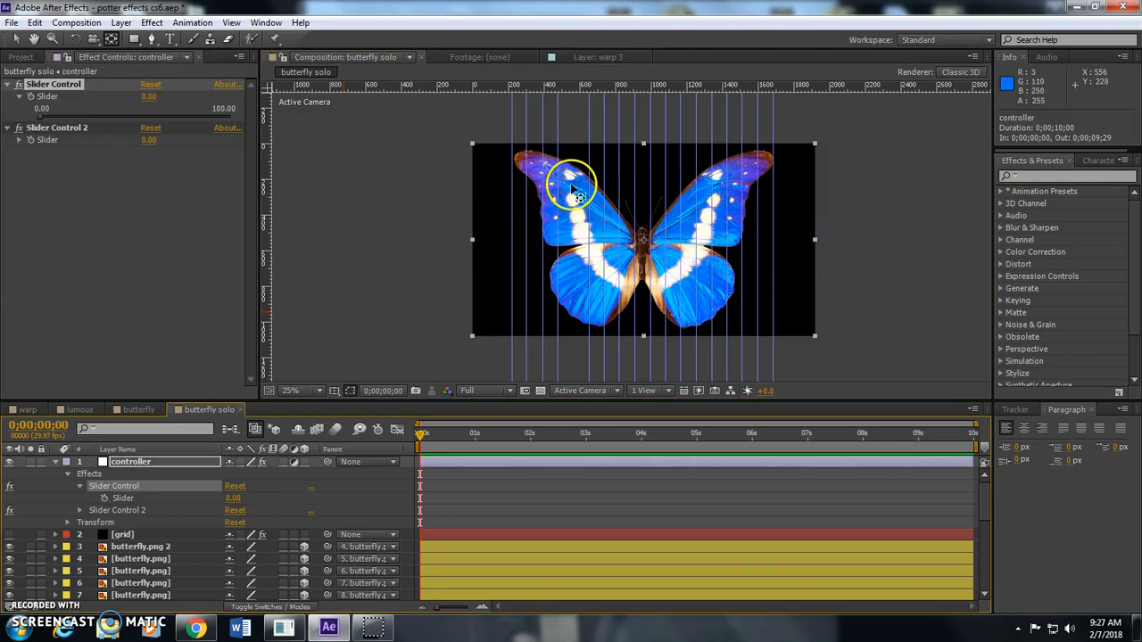
- Test the controller layer's first Slider by raising it to 25.84 and returning it to 0 at the composition's start
drag(40, 114, 90, 130)
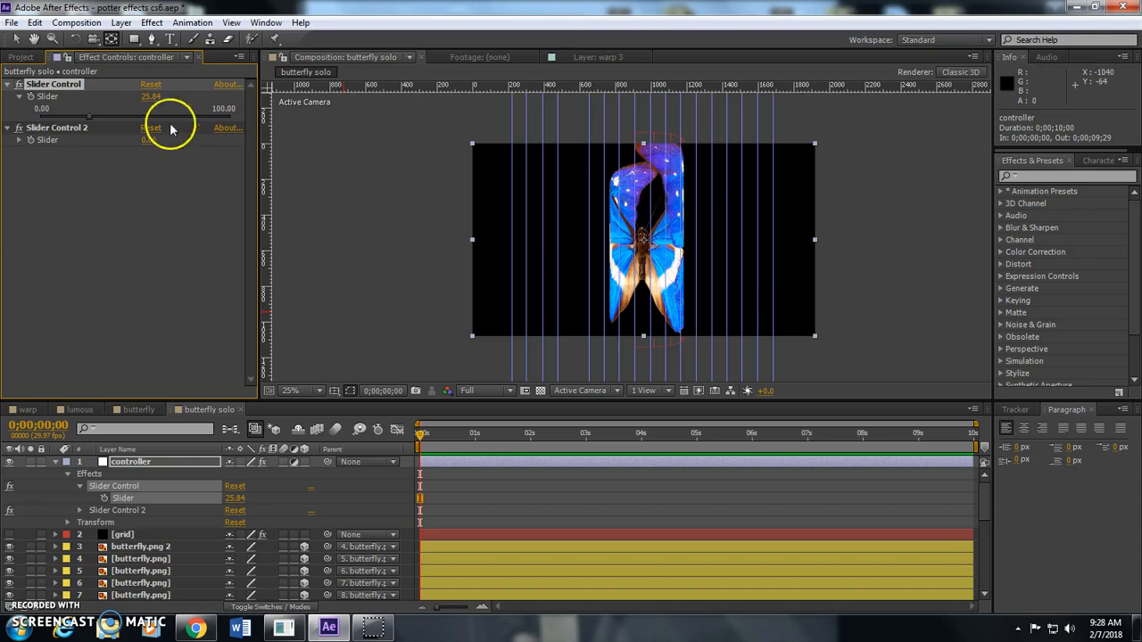
drag(84, 119, 34, 134)
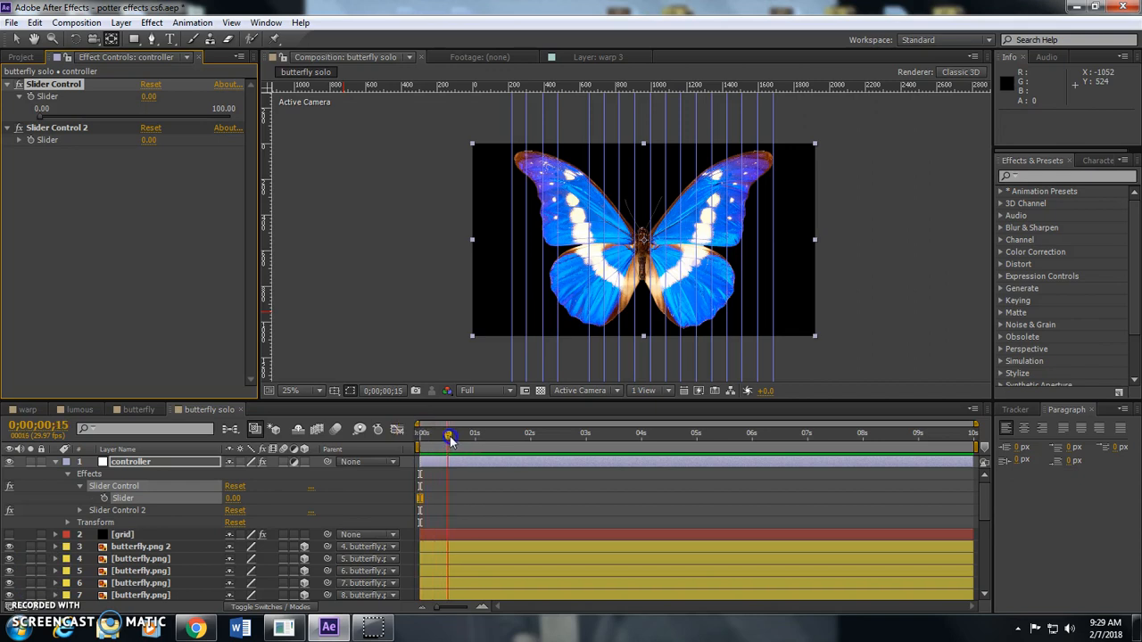
click(418, 435)
mouse_move(41, 118)
mouse_down()
mouse_move(127, 131)
mouse_move(35, 128)
mouse_up()
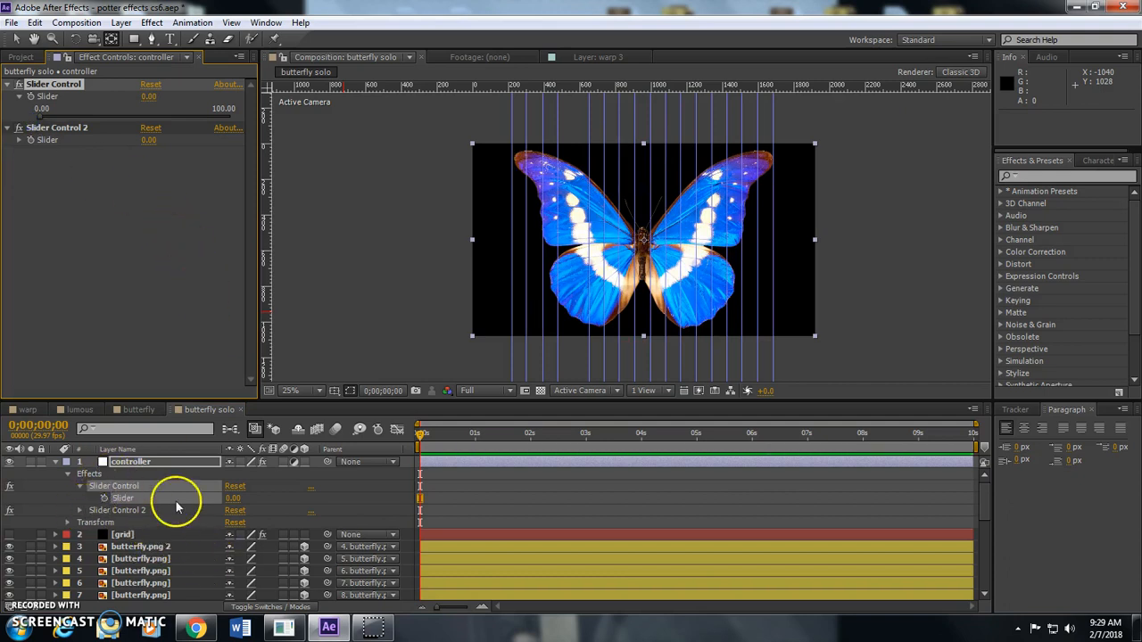
- Enable a new default expression on the Y Rotation of butterfly.png layer 12
scroll(156, 518, down, 8)
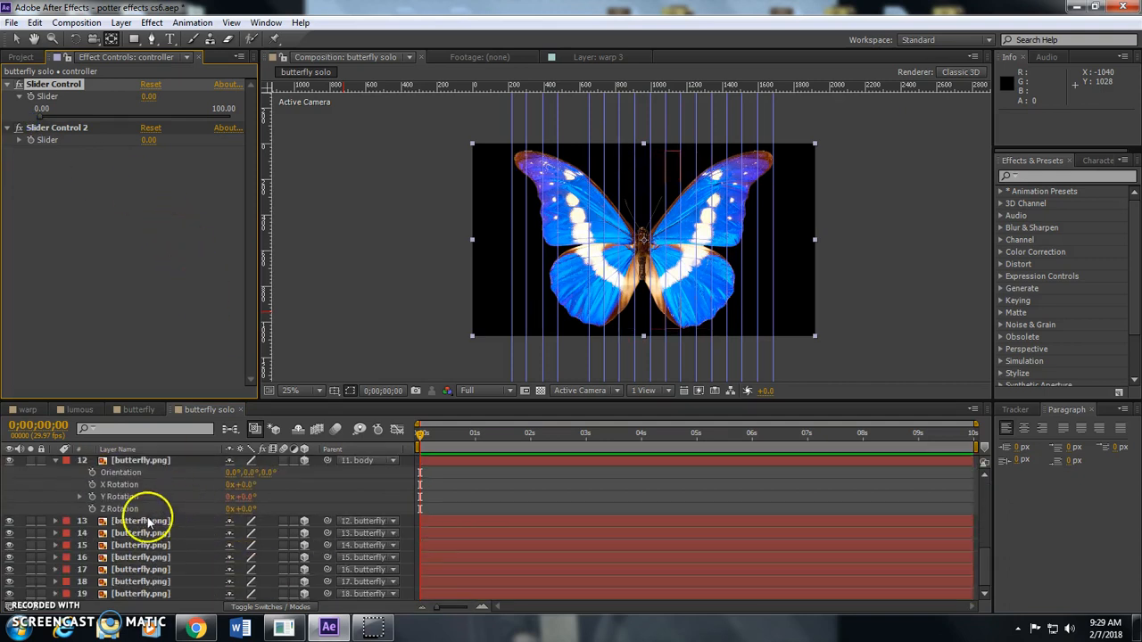
click(130, 459)
click(92, 497)
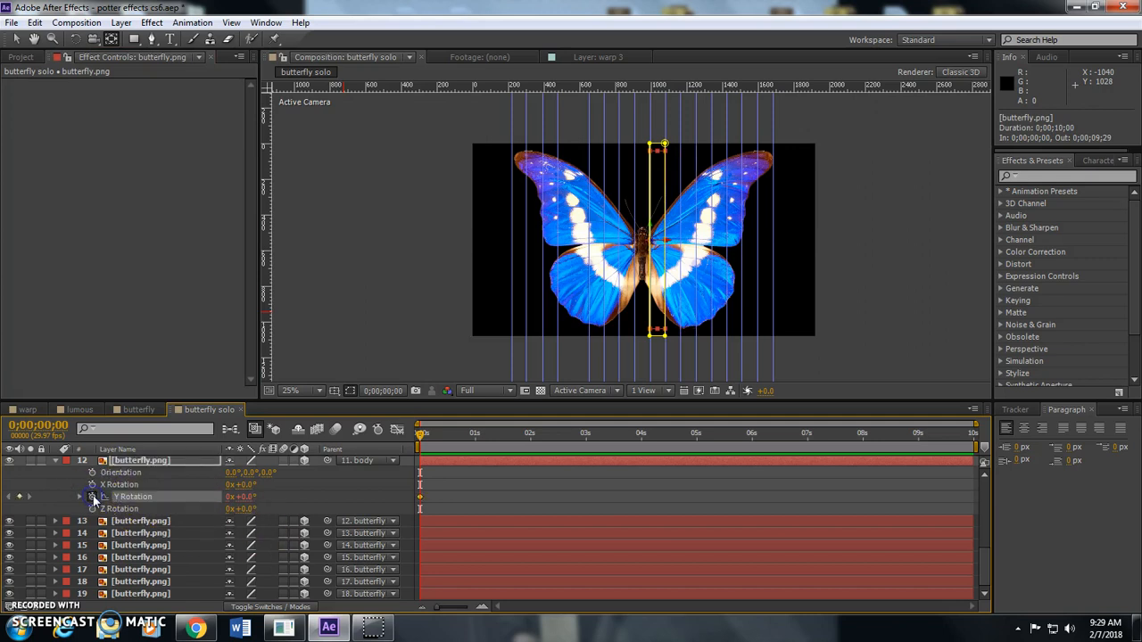
click(92, 496)
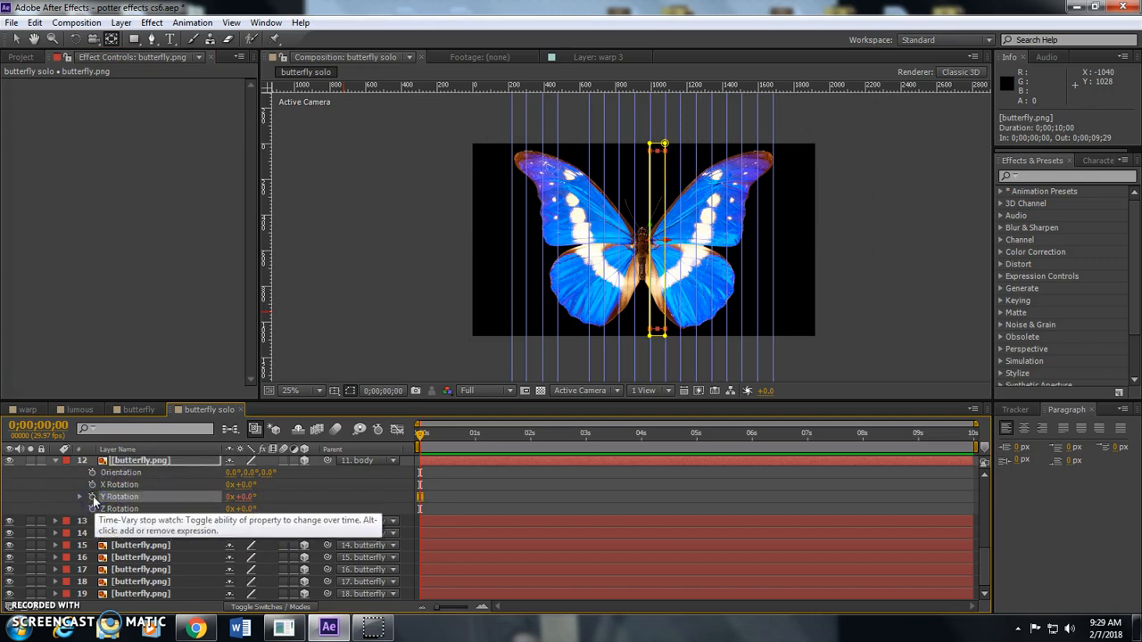
alt+click(92, 497)
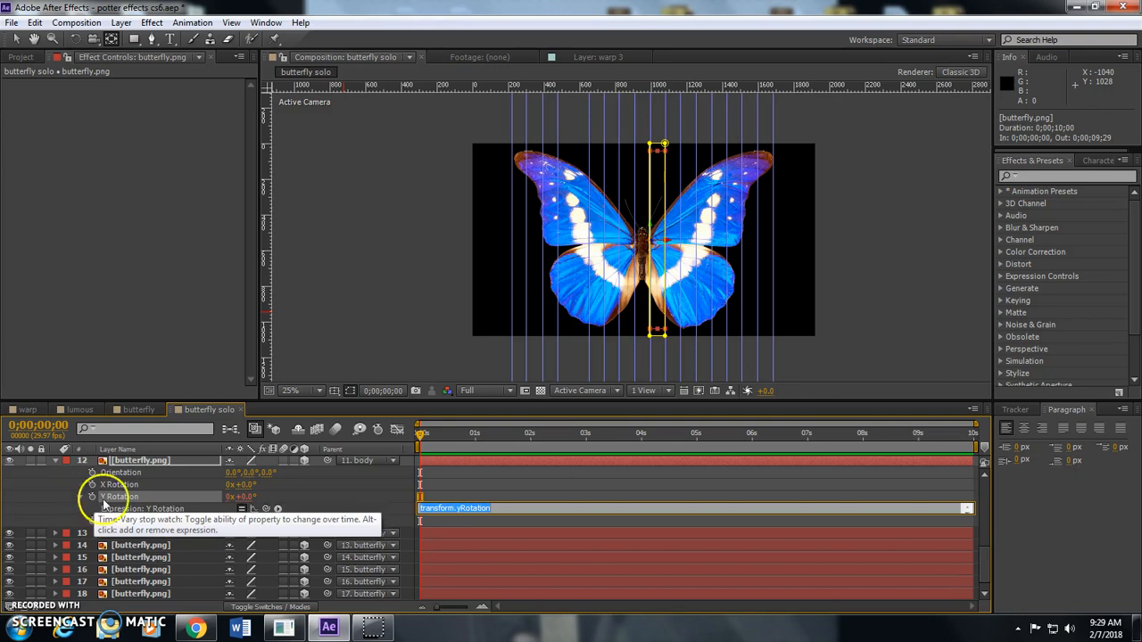
- Append *-1 to the Y Rotation slider expression of butterfly.png layer 13
click(161, 534)
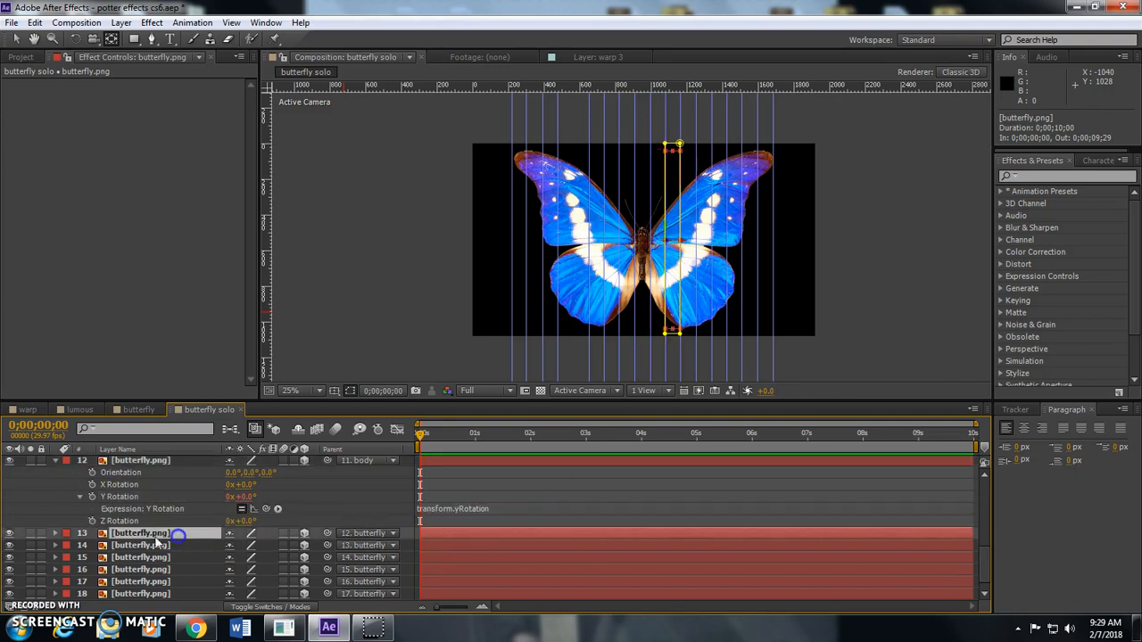
click(55, 533)
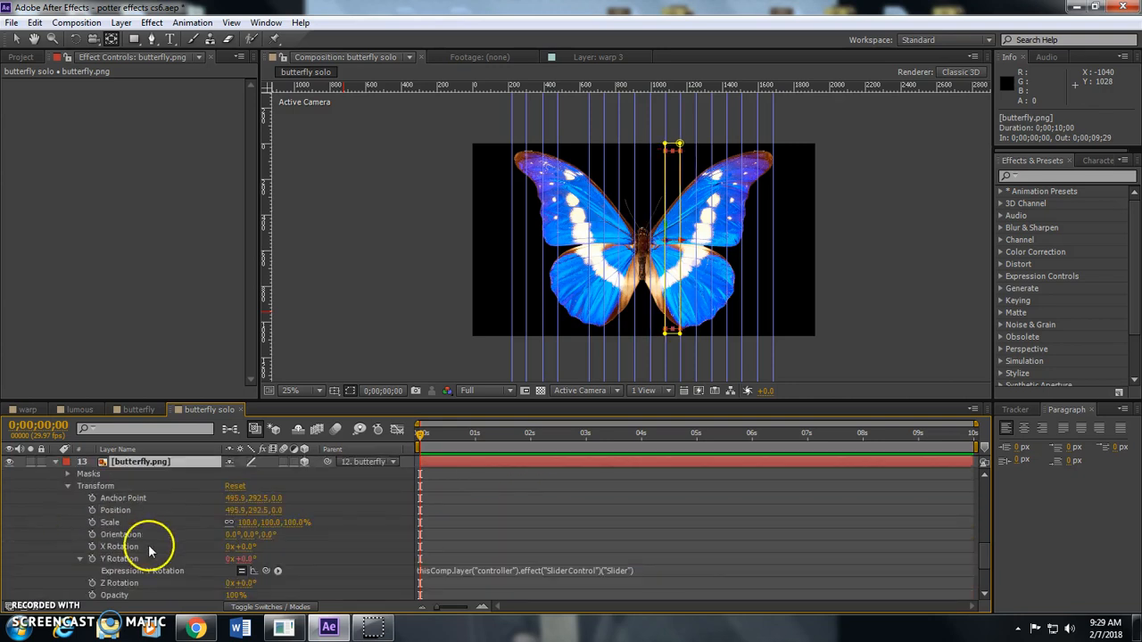
click(451, 572)
click(599, 570)
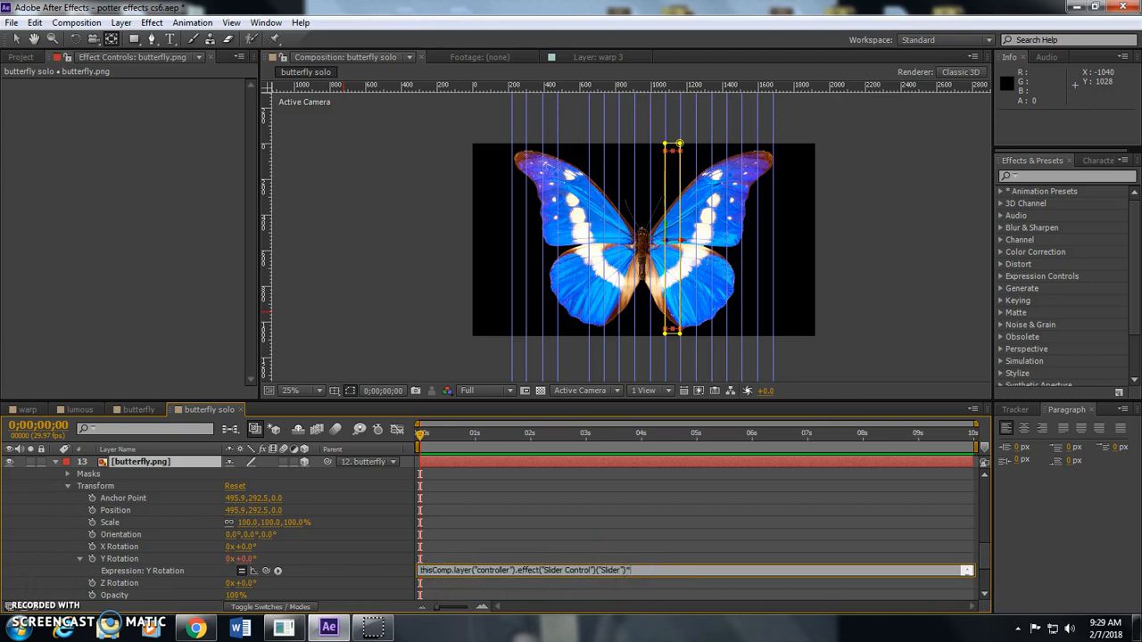
click(691, 587)
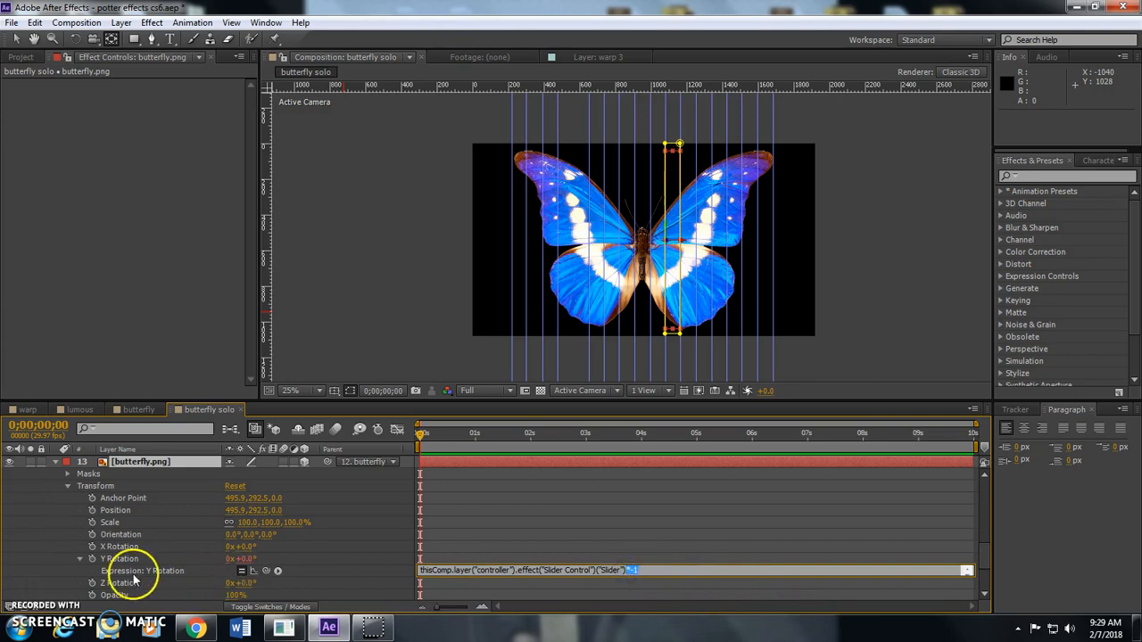
- Enlarge the timeline panel upward to fit the controller and layer 12 properties in one view
scroll(93, 482, up, 3)
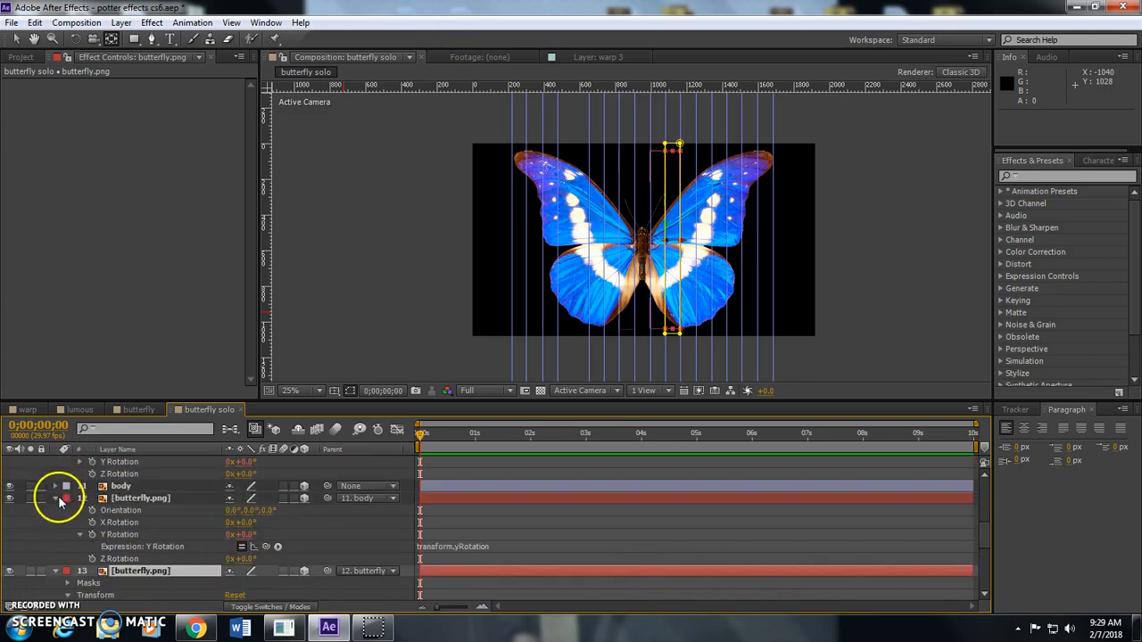
click(92, 535)
scroll(156, 535, up, 5)
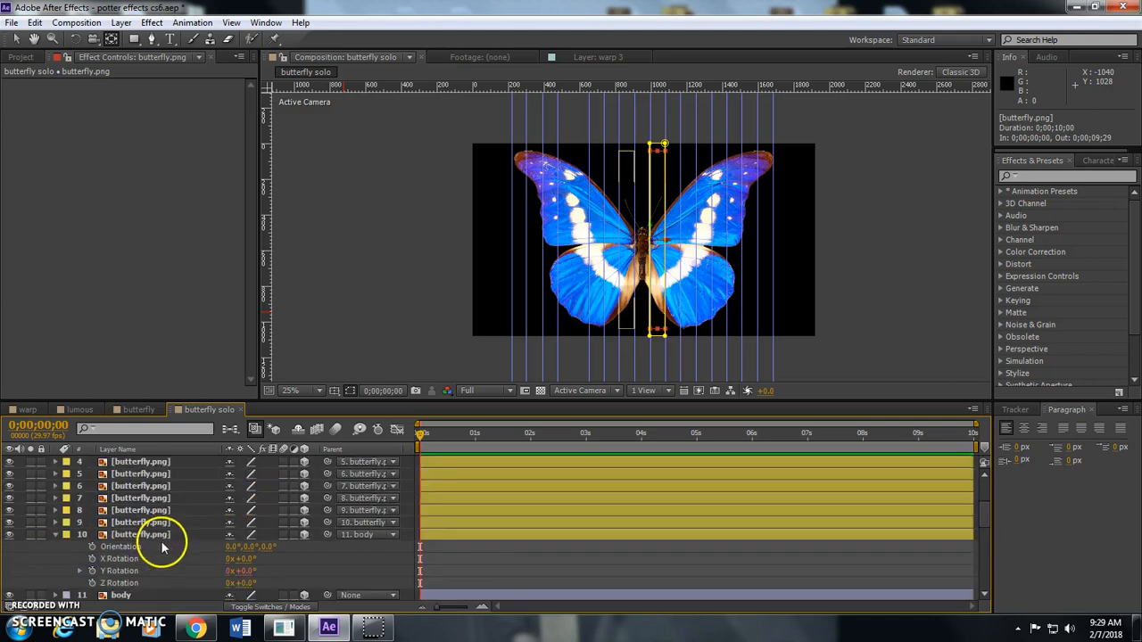
scroll(156, 535, down, 8)
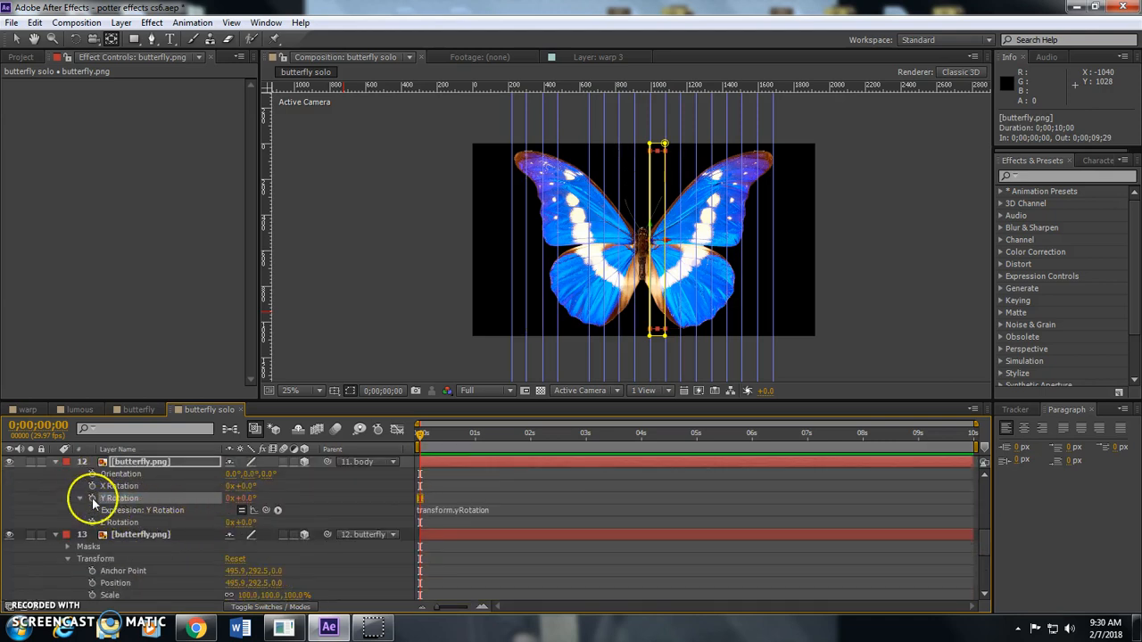
click(164, 516)
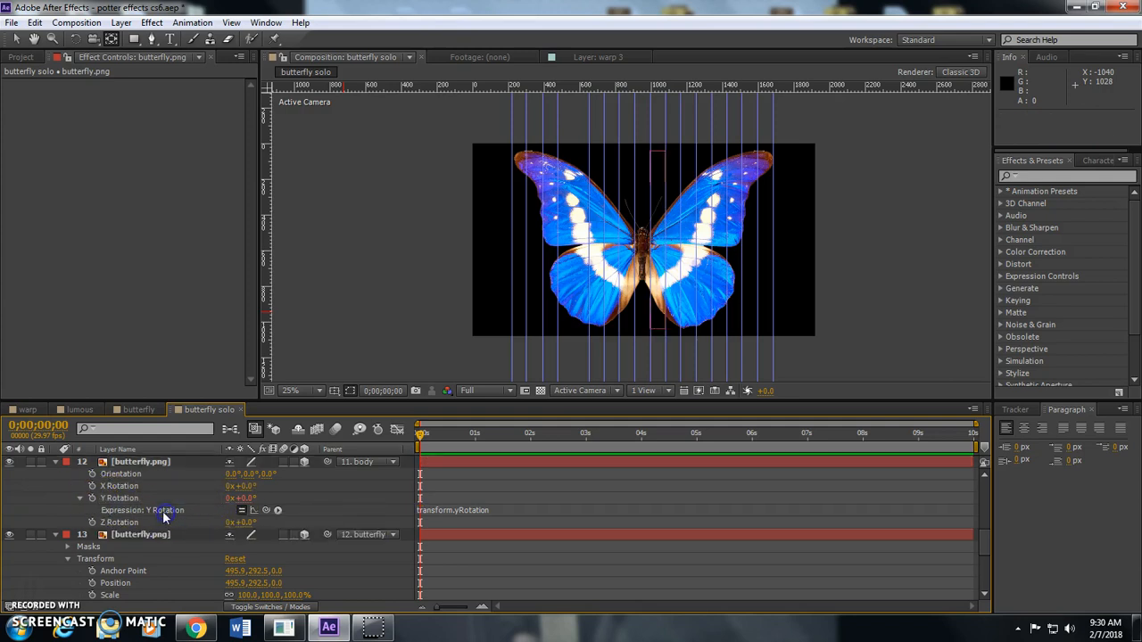
click(468, 511)
scroll(306, 526, up, 3)
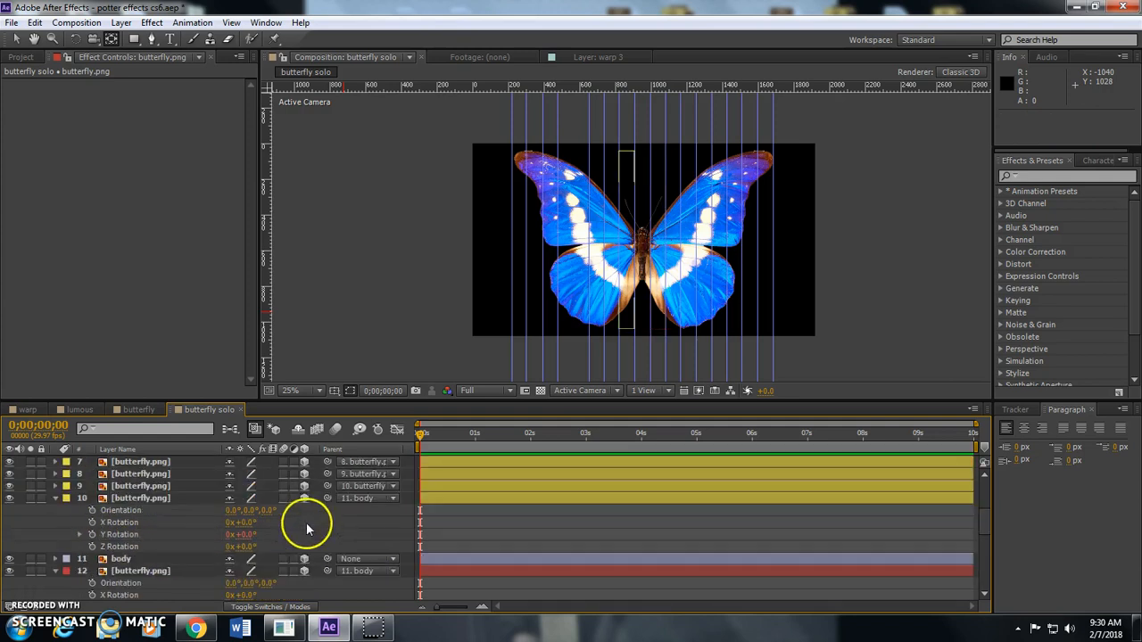
scroll(308, 525, down, 2)
scroll(308, 522, up, 2)
scroll(311, 517, down, 4)
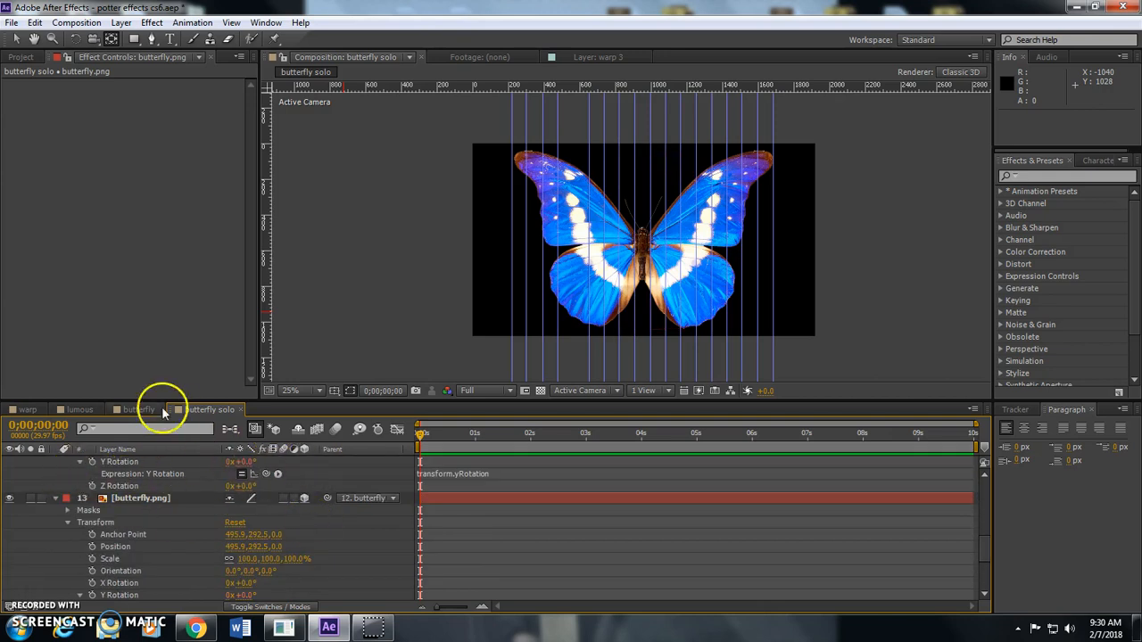
drag(158, 404, 201, 198)
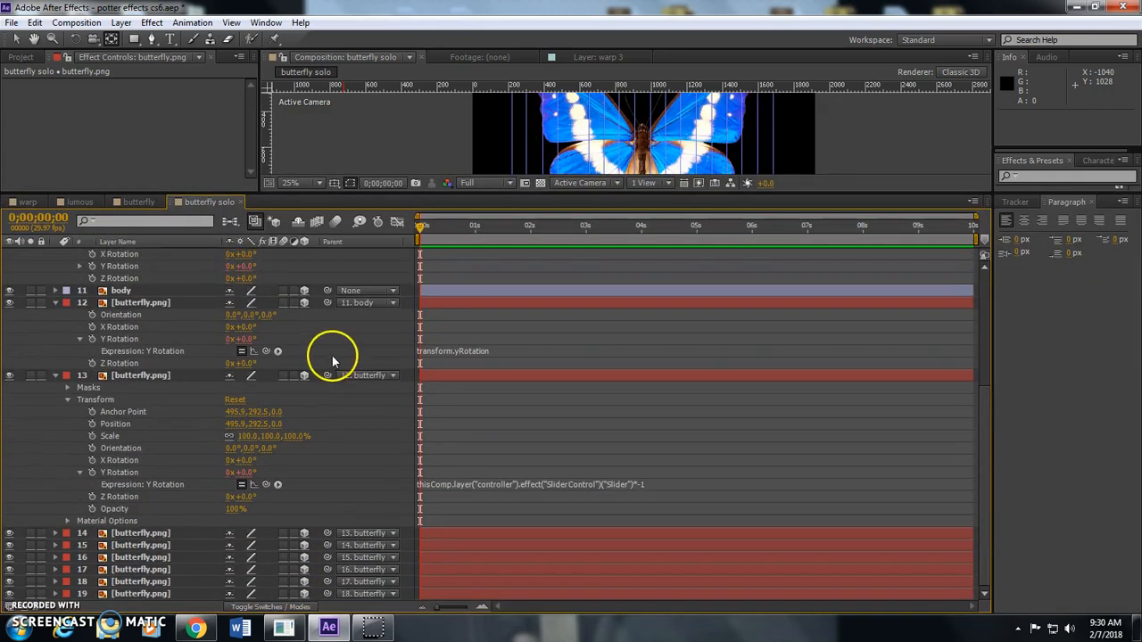
- Link layer 12's Y Rotation expression to the controller's Slider Control slider and multiply it by -1
scroll(331, 359, up, 3)
scroll(331, 358, up, 2)
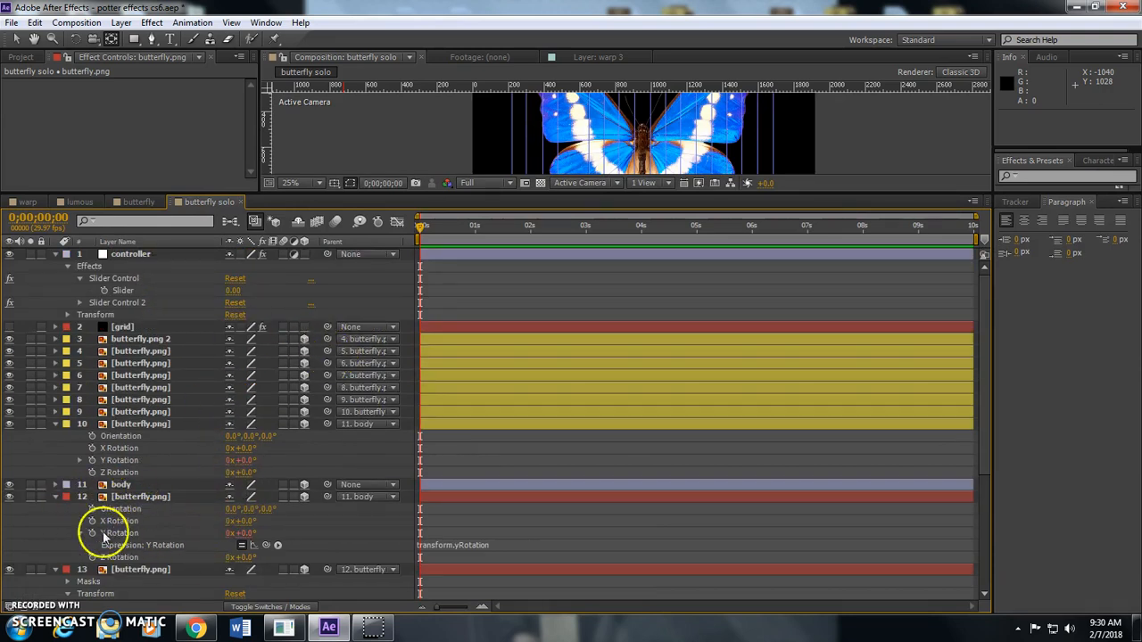
drag(266, 545, 117, 293)
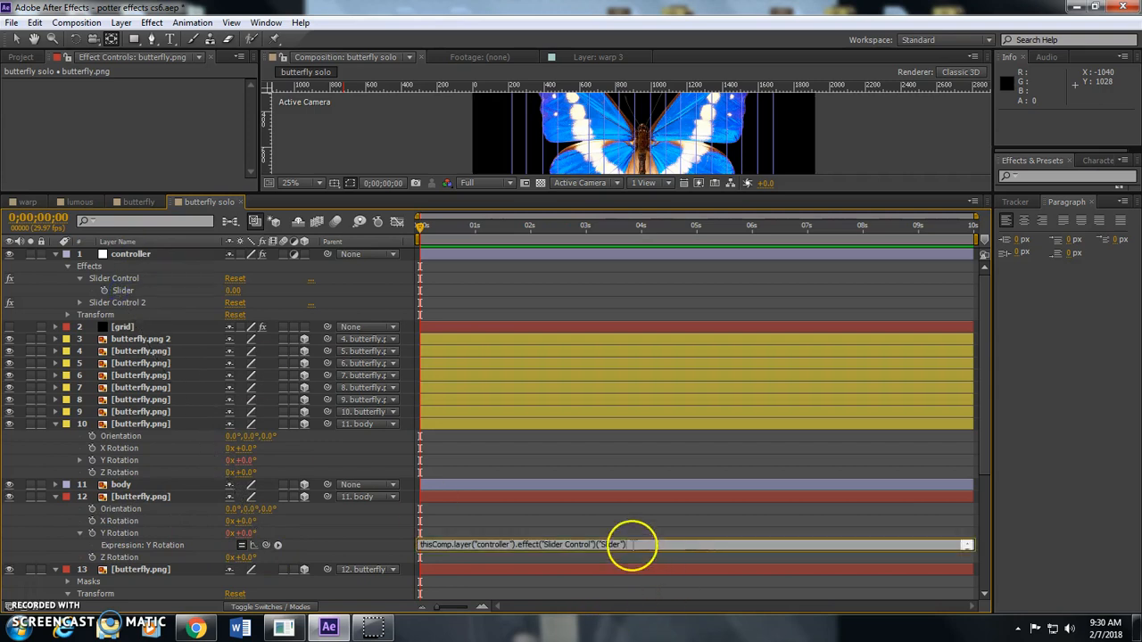
scroll(143, 527, down, 1)
click(140, 533)
scroll(177, 505, down, 3)
scroll(176, 505, down, 1)
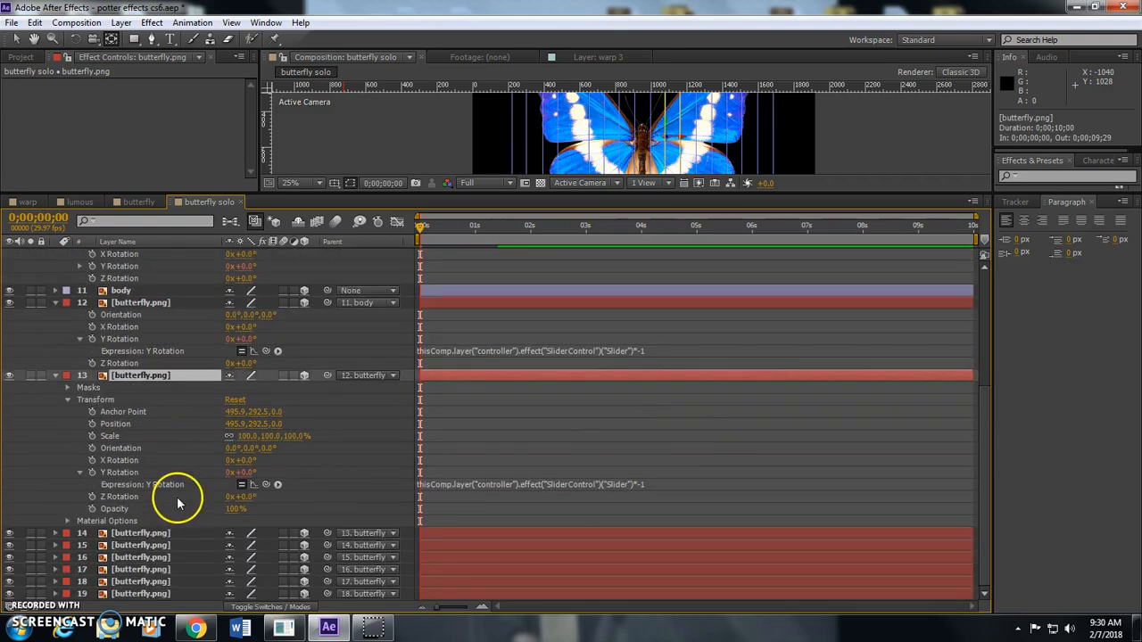
- Reveal layer 14's rotation properties and append *-1 to its Y Rotation slider expression
click(143, 534)
key(r)
scroll(423, 537, down, 1)
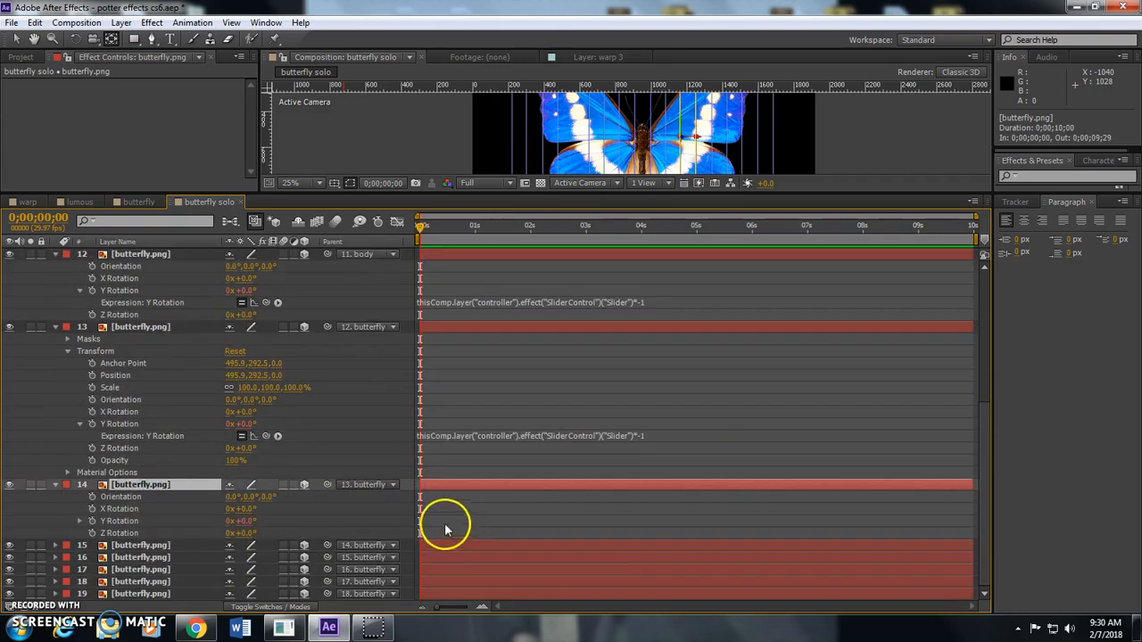
click(79, 521)
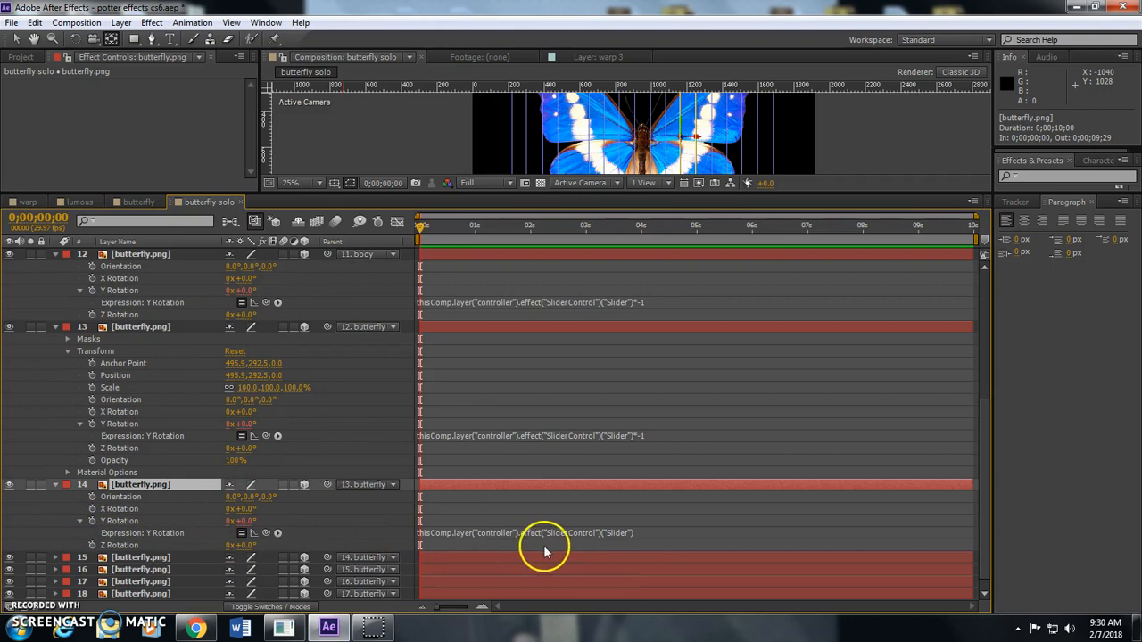
click(580, 533)
click(632, 533)
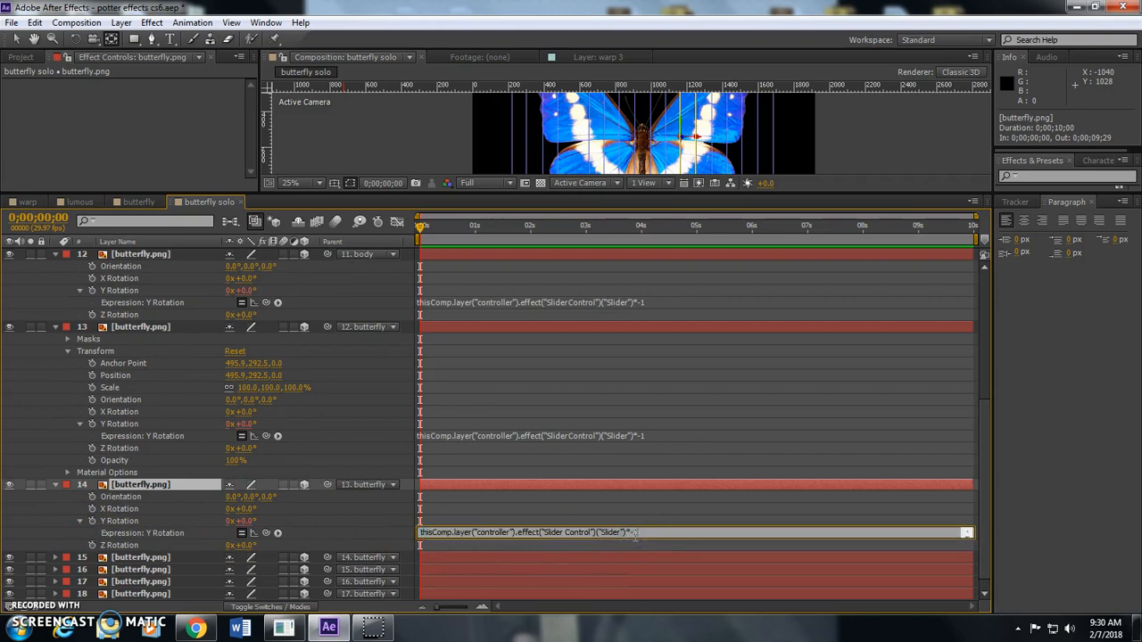
- Add a Y Rotation expression to layer 15 linked to the controller's Slider Control slider, multiplied by -1
scroll(101, 527, down, 1)
click(158, 545)
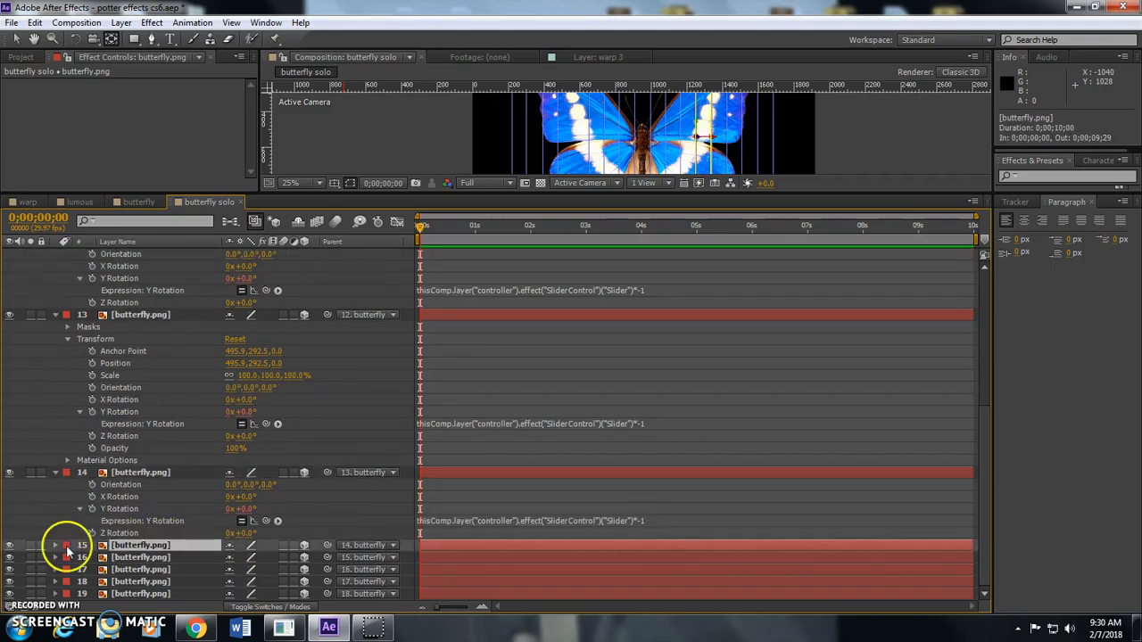
click(55, 545)
scroll(408, 566, down, 3)
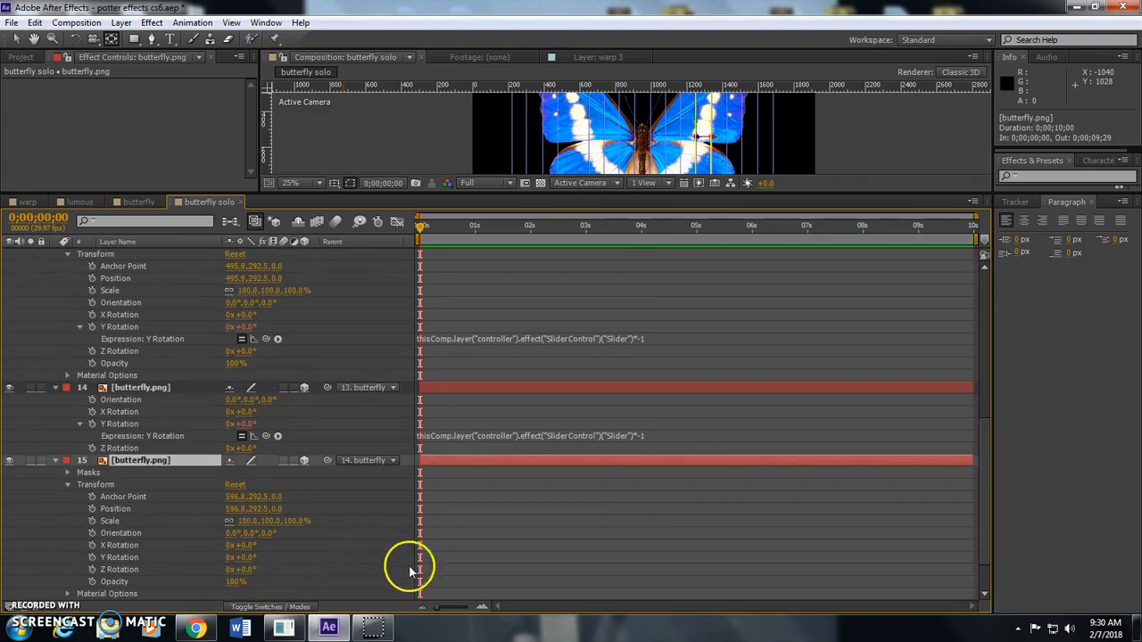
click(119, 556)
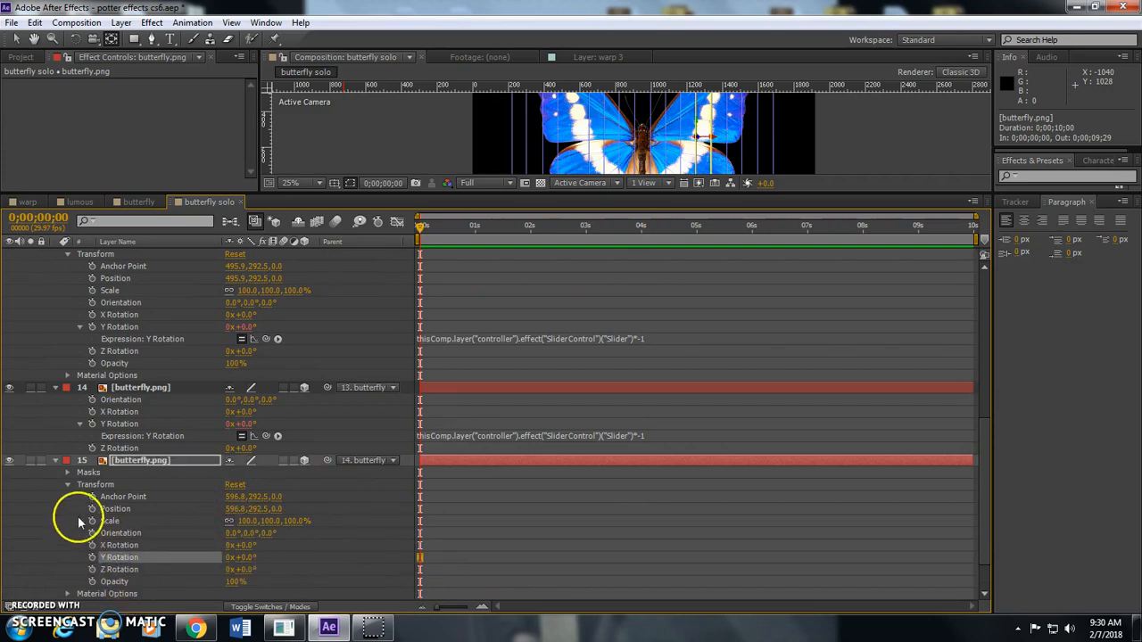
alt+click(91, 557)
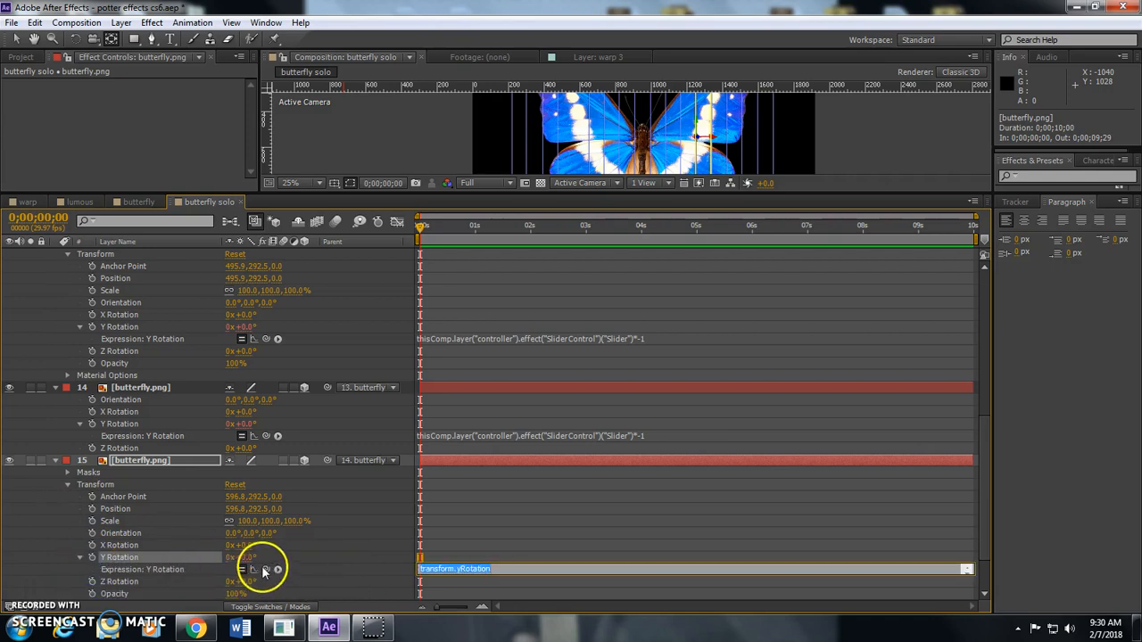
drag(260, 571, 125, 291)
scroll(375, 452, down, 2)
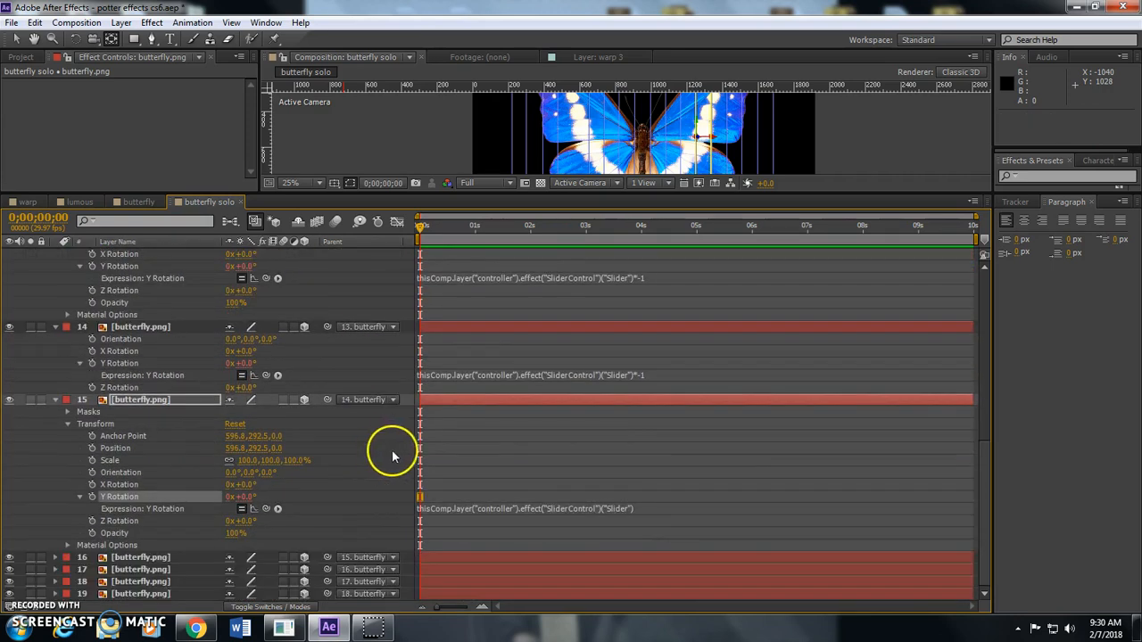
click(633, 508)
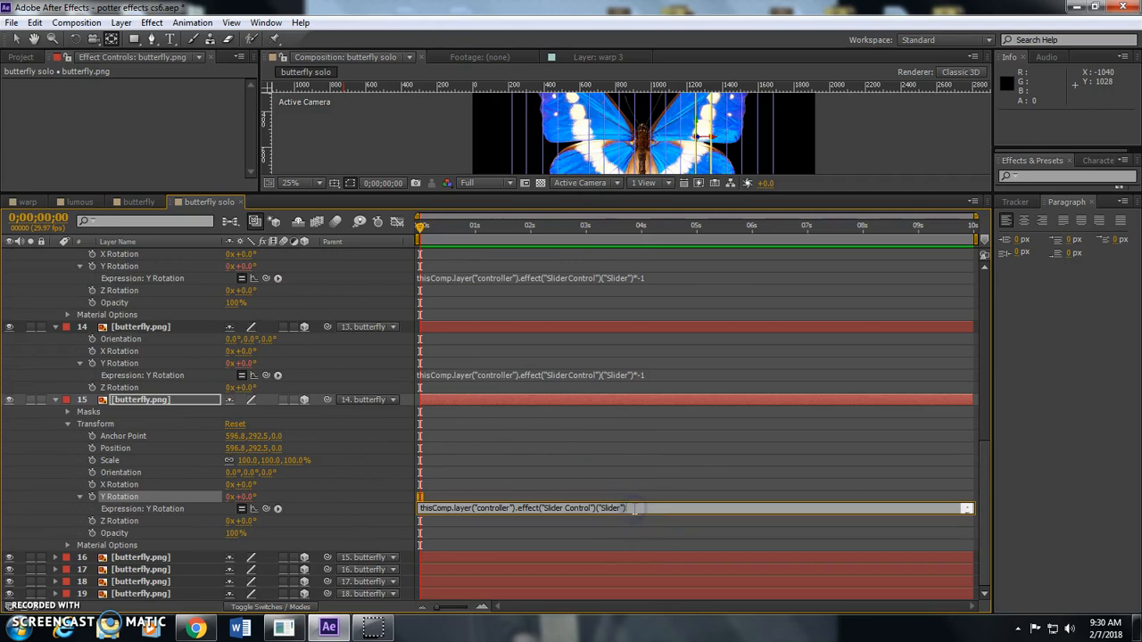
- Reveal layer 16's rotation properties and append *-1 to its Y Rotation slider expression
click(152, 558)
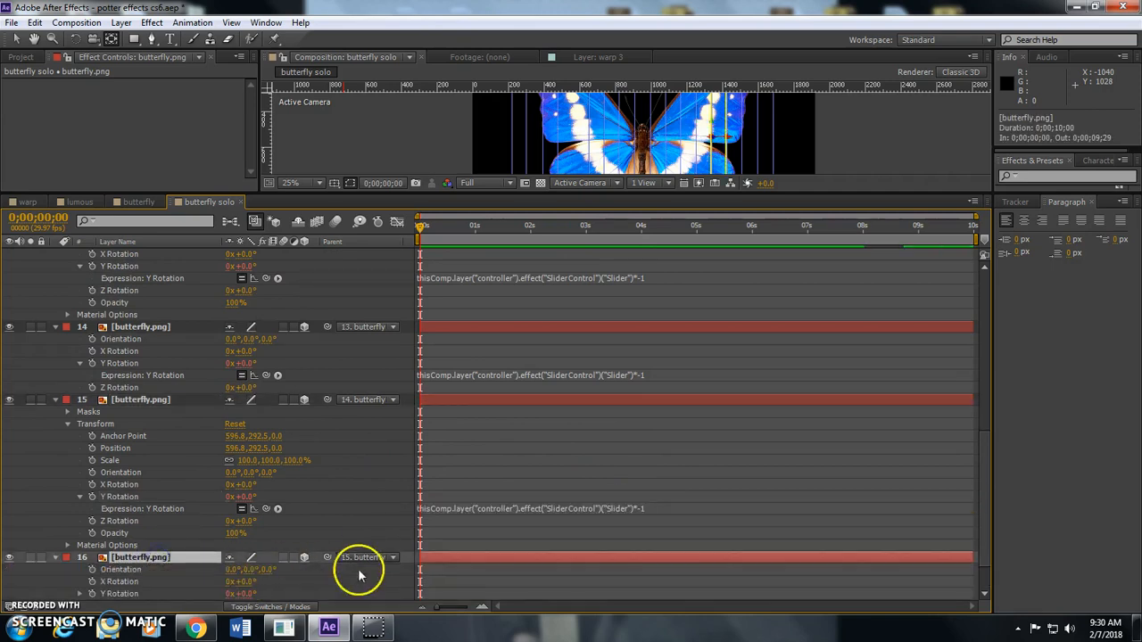
key(r)
click(80, 546)
click(632, 557)
click(633, 557)
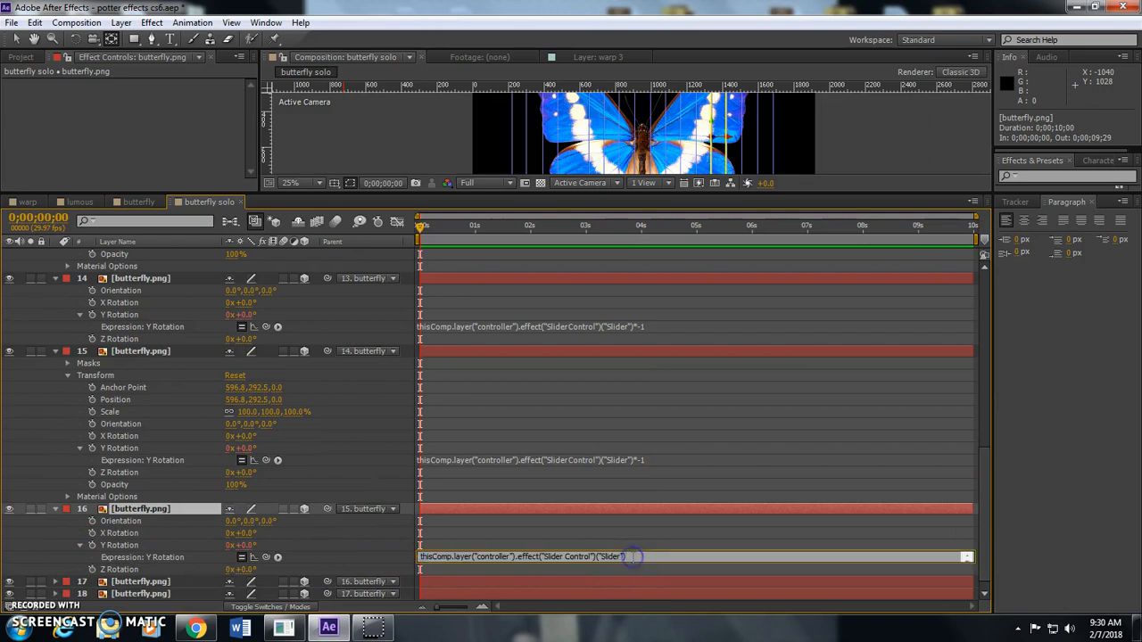
scroll(152, 523, down, 1)
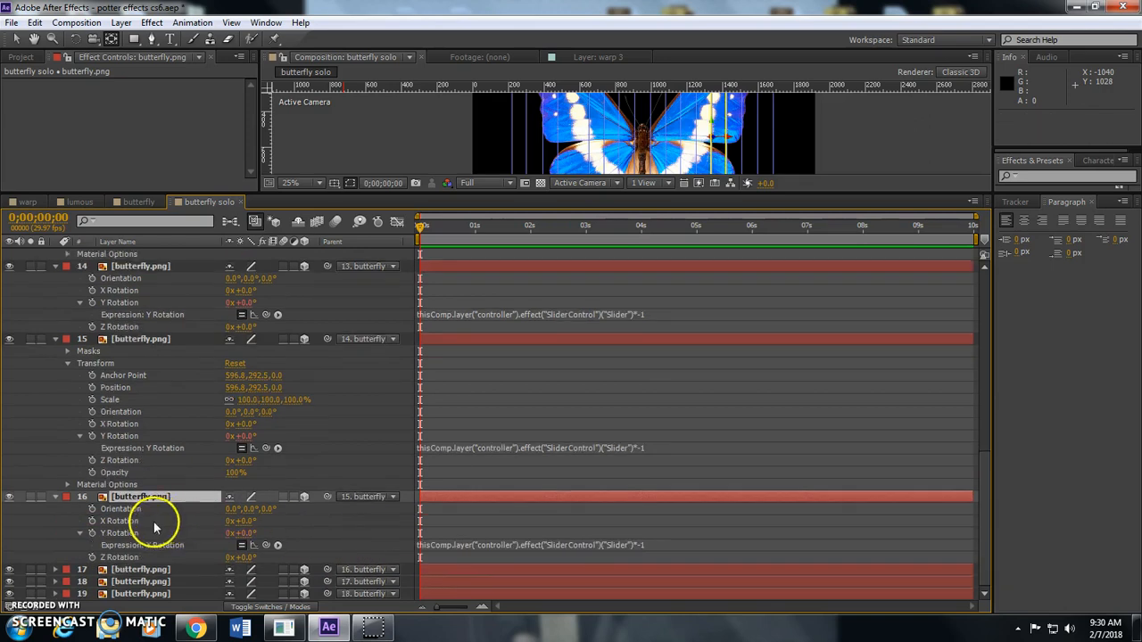
- Reveal layer 17's rotation properties and append *-1 to its Y Rotation slider expression
click(140, 569)
key(r)
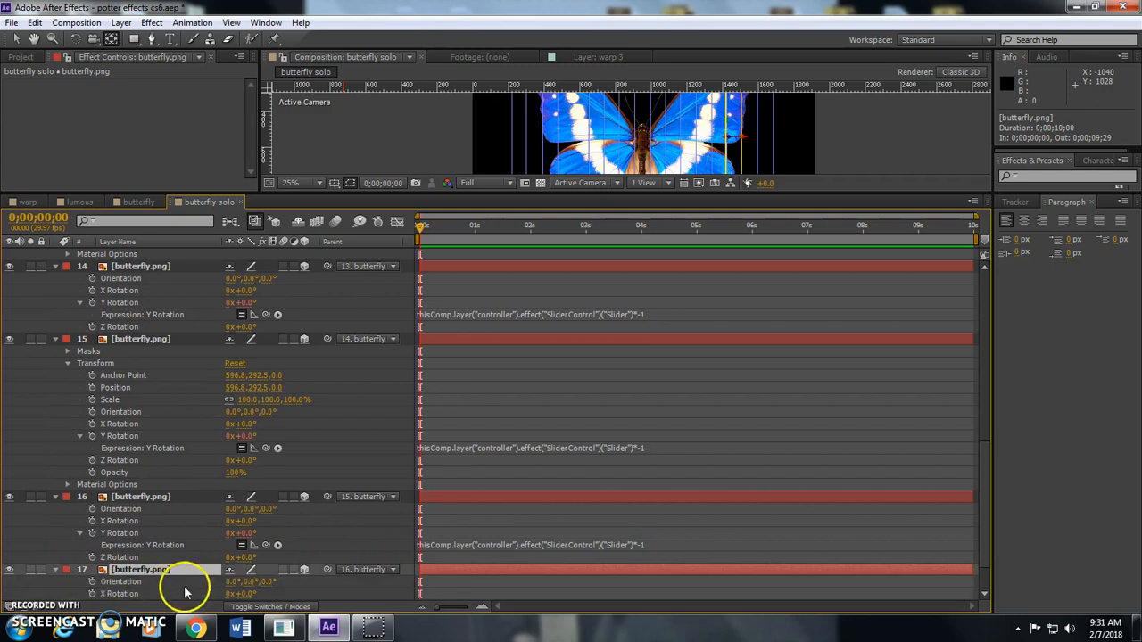
scroll(179, 579, down, 2)
click(79, 558)
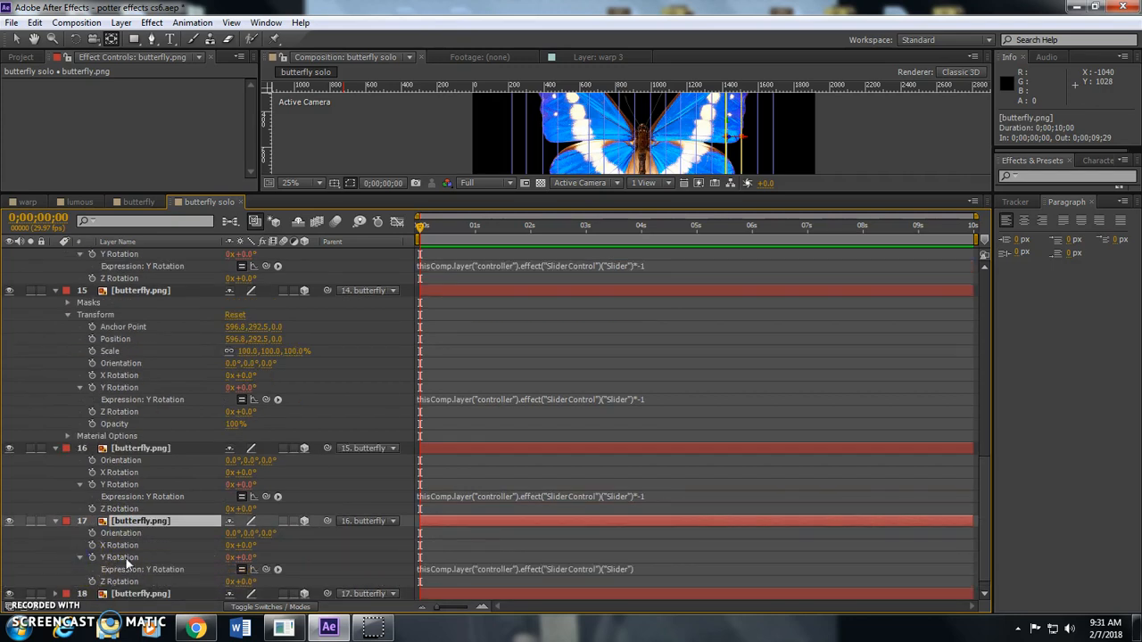
click(635, 570)
click(628, 571)
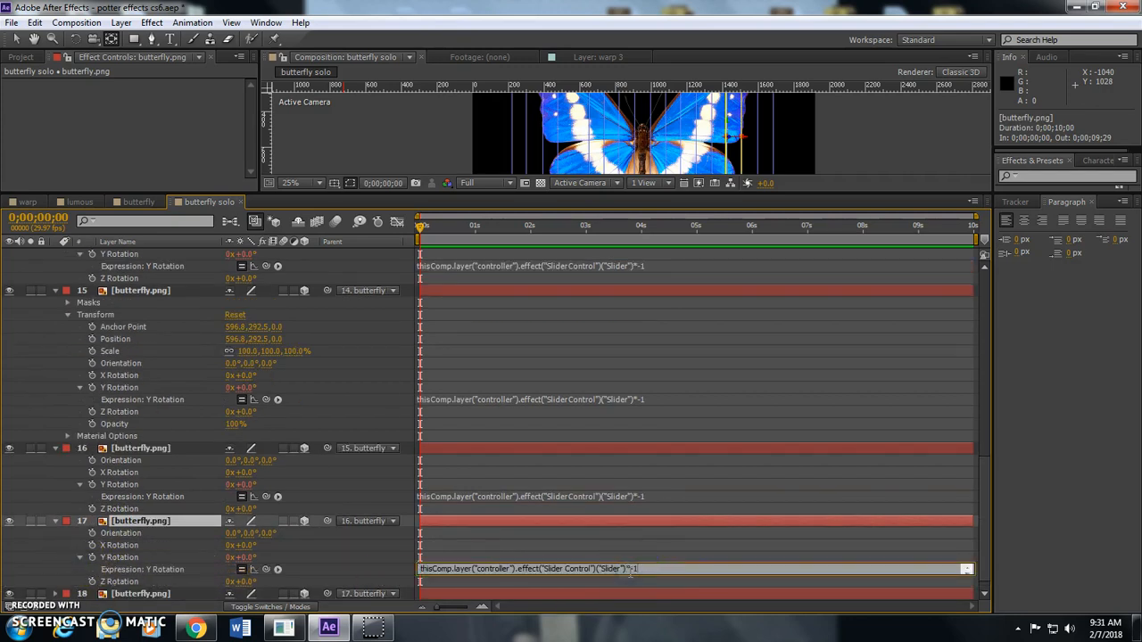
- Expand layer 18's transform properties and append *-1 to its Y Rotation slider expression
scroll(178, 550, down, 1)
click(133, 581)
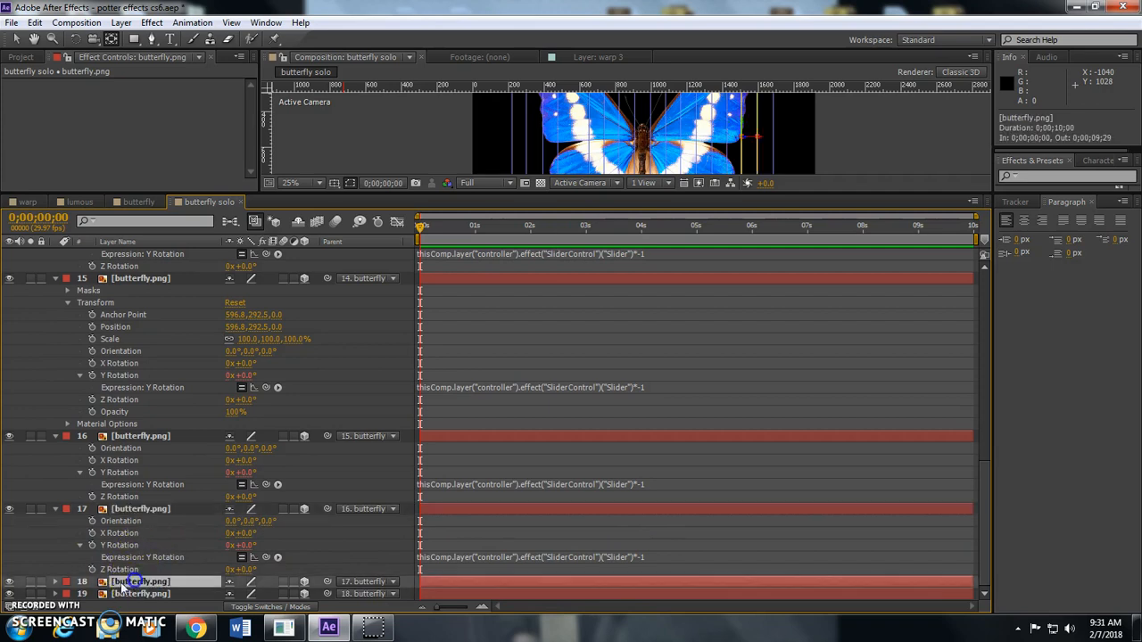
click(55, 582)
scroll(448, 585, down, 5)
click(637, 559)
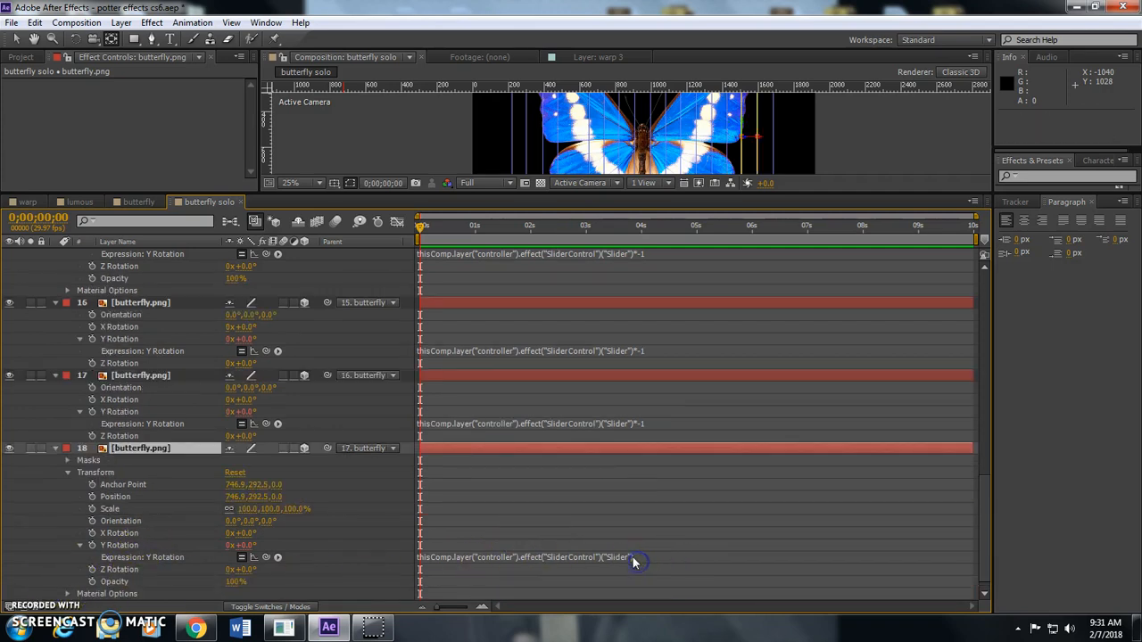
click(629, 557)
- Reveal layer 19's rotation properties and append *-1 to its Y Rotation slider expression
scroll(357, 552, down, 1)
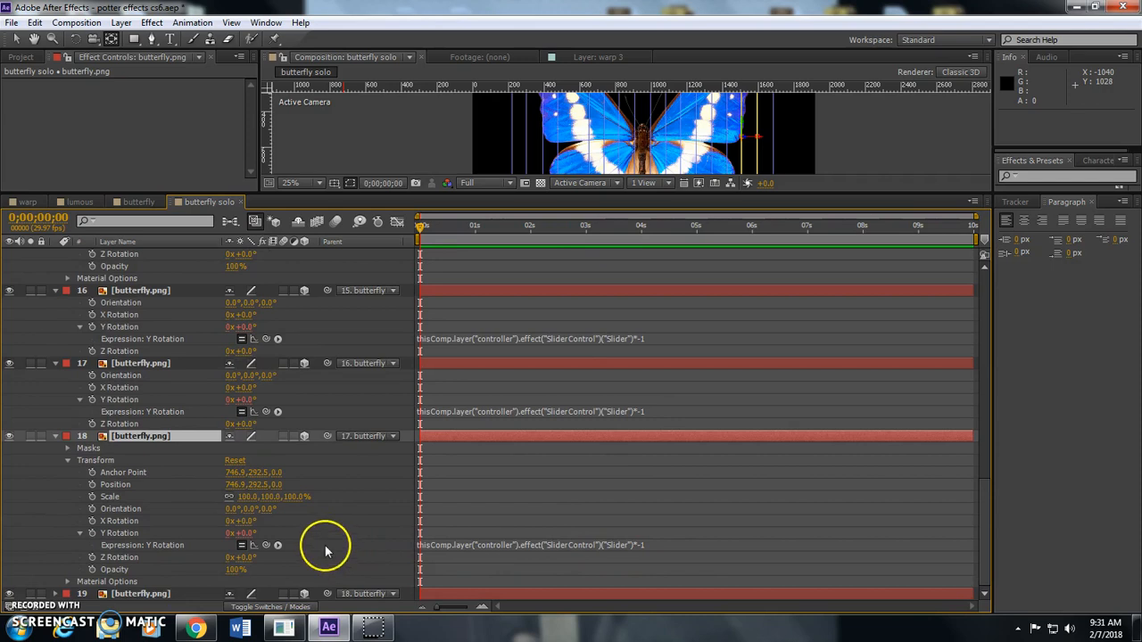
click(153, 594)
key(r)
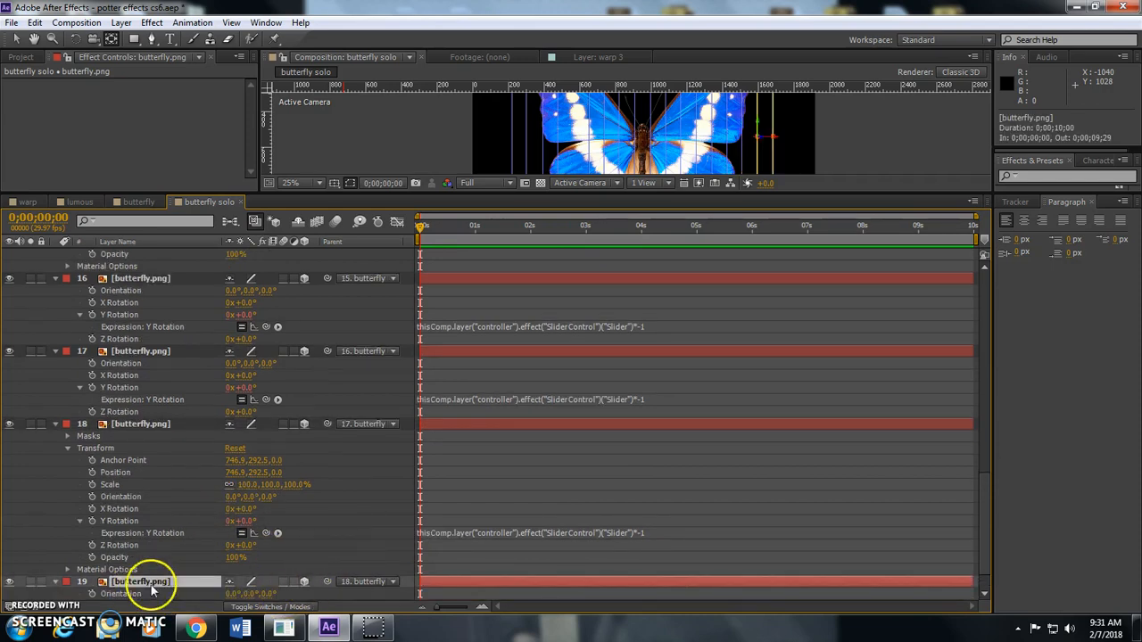
scroll(401, 557, down, 3)
click(78, 582)
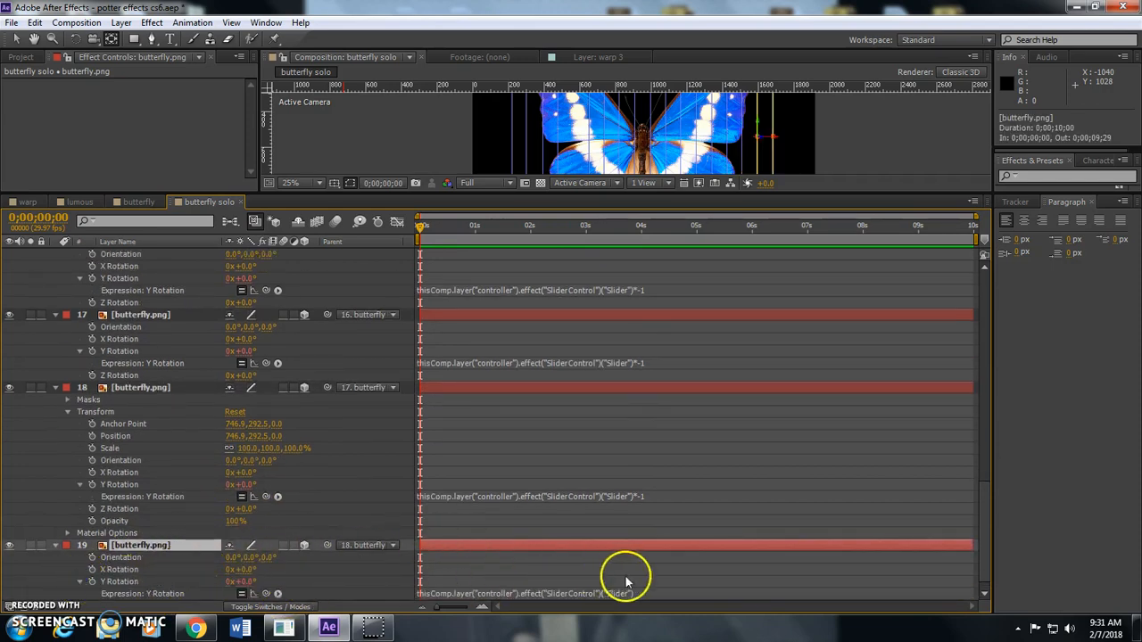
click(619, 594)
click(632, 592)
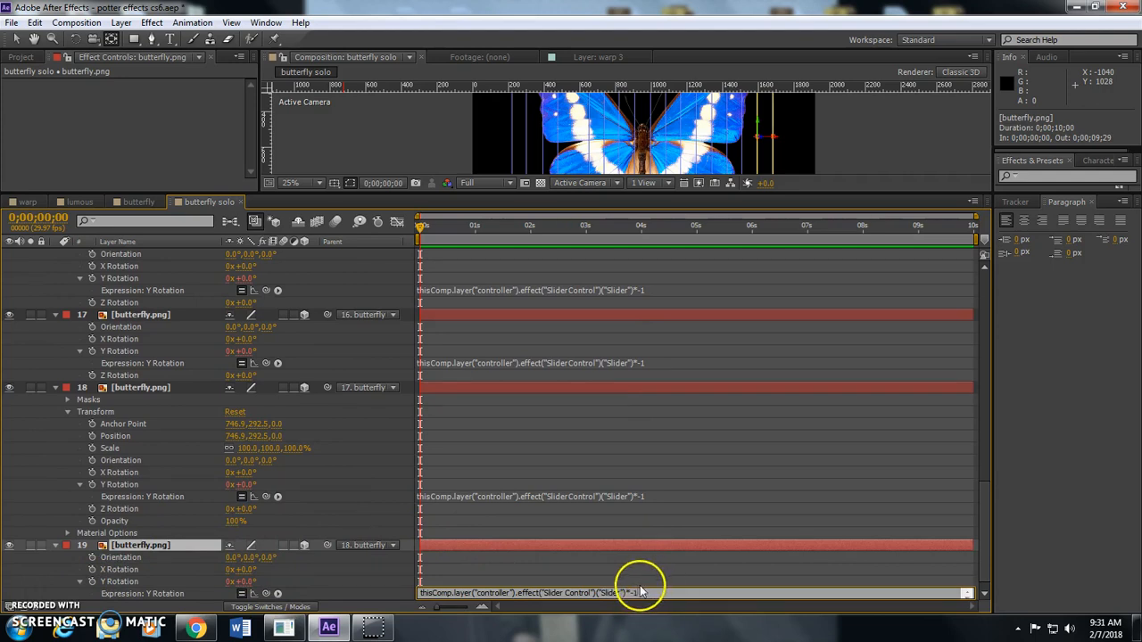
click(272, 578)
- Collapse the properties of all layers in the timeline and clear the layer selection
scroll(271, 573, up, 5)
key(ctrl+a)
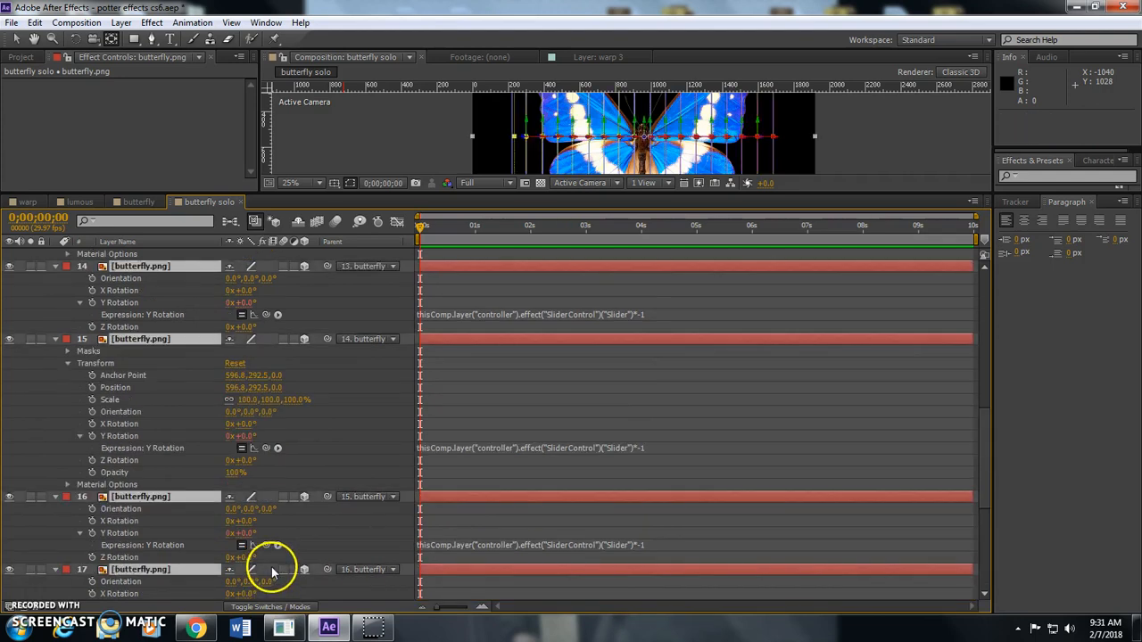
key(u)
scroll(269, 551, up, 6)
scroll(268, 546, up, 2)
key(u)
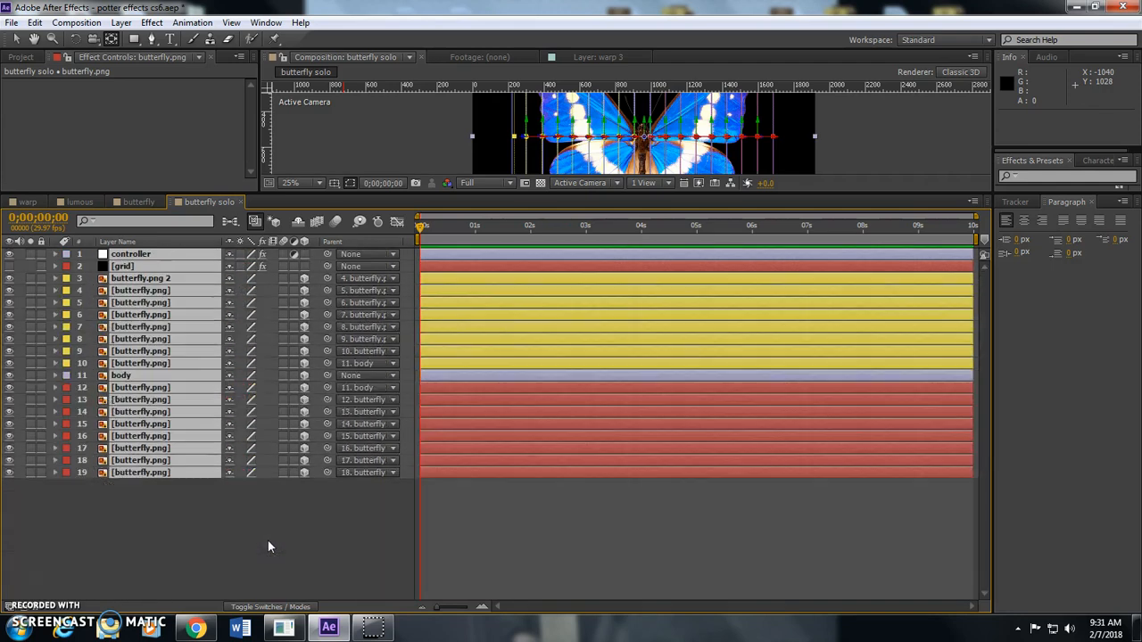
click(373, 505)
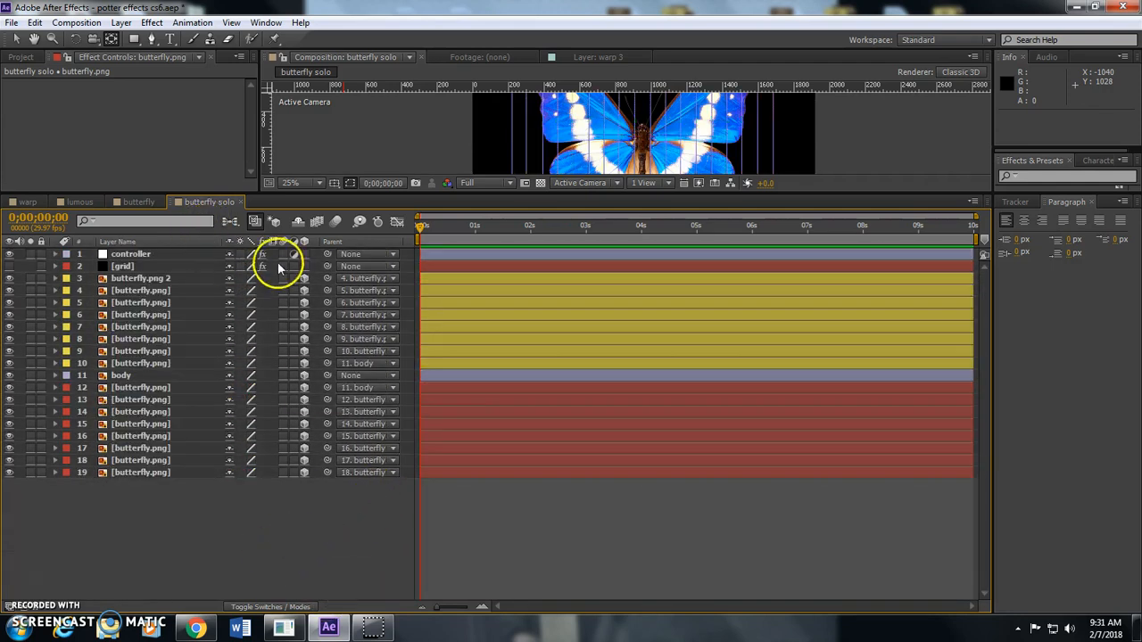
- Enlarge the composition view and select Slider Control 2 on the controller layer
drag(242, 191, 242, 275)
click(123, 340)
click(52, 128)
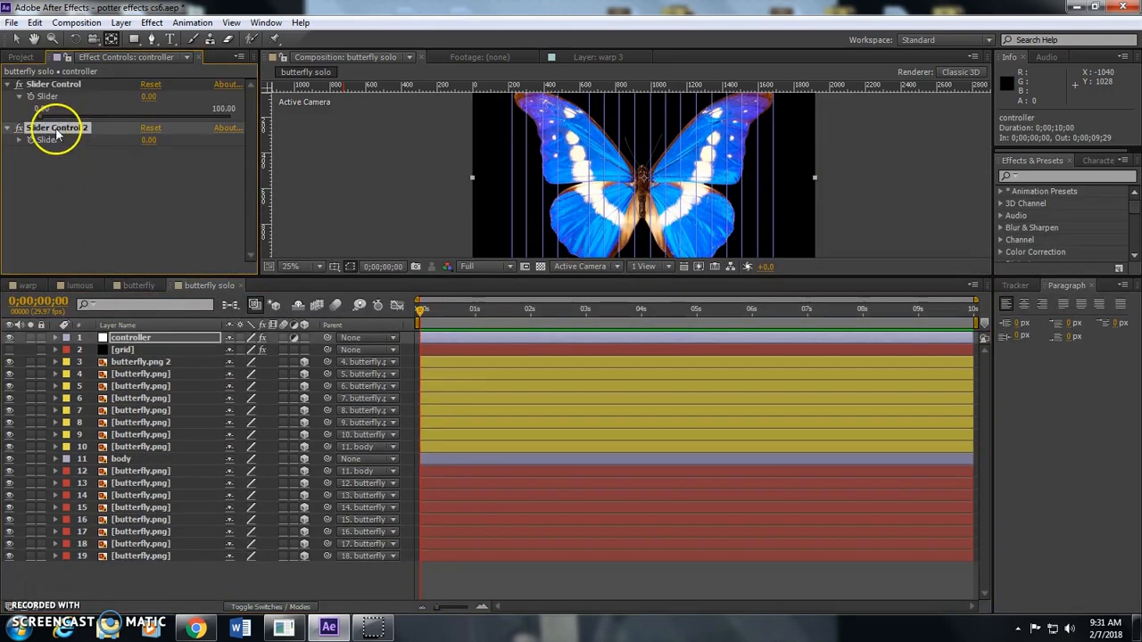
- Reveal the rotation properties of layer 10, next to the body, and add an expression to its Y Rotation
click(140, 446)
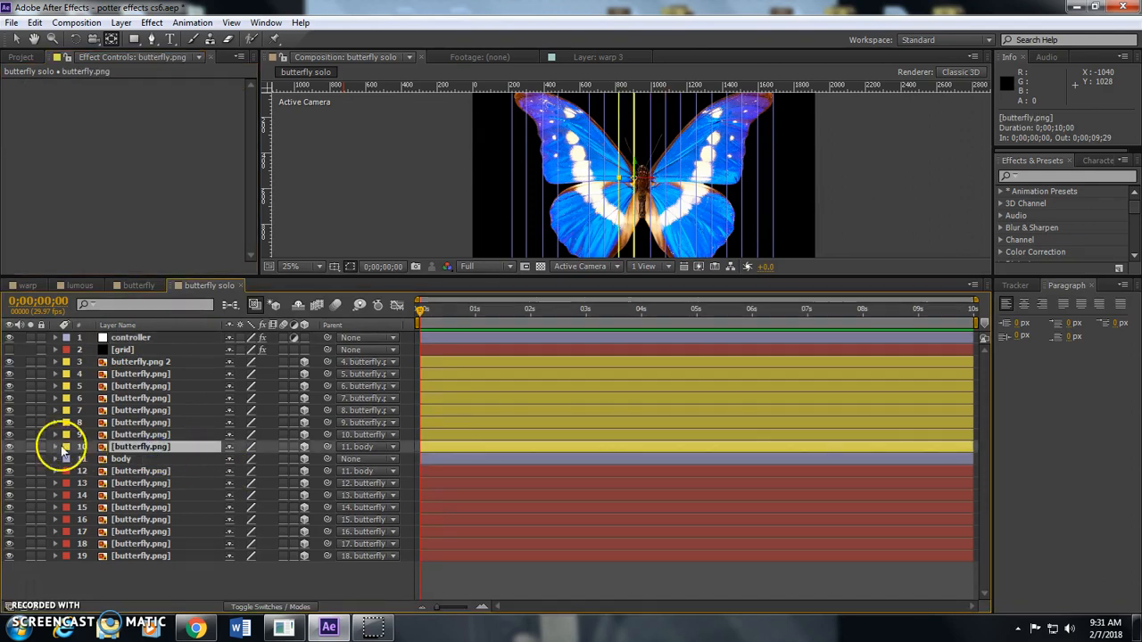
click(56, 446)
click(147, 447)
key(r)
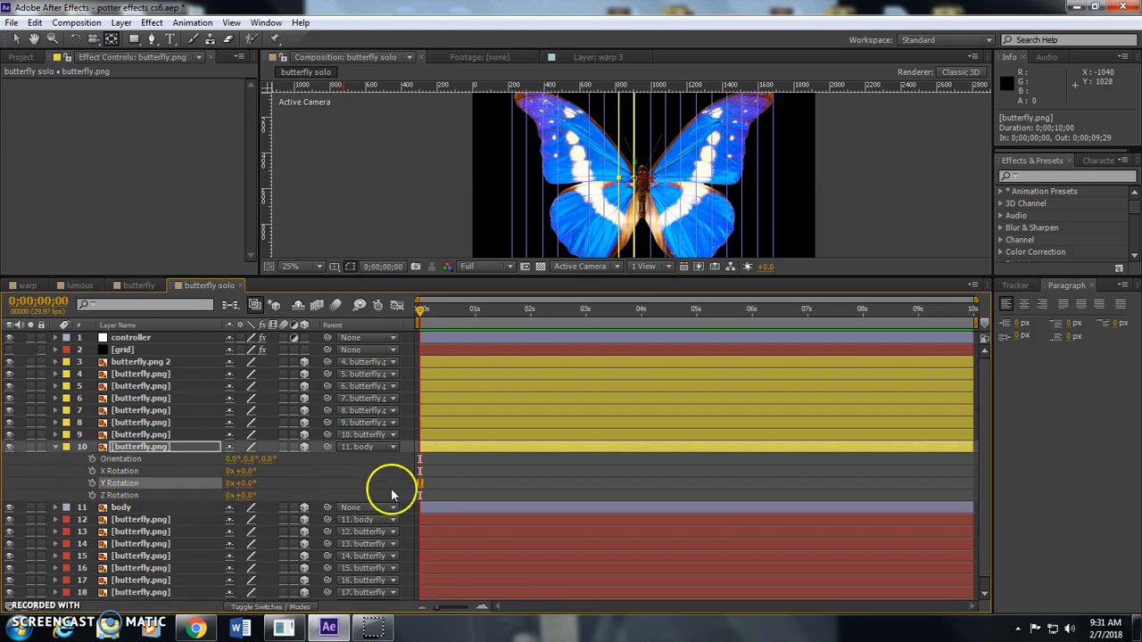
alt+click(90, 484)
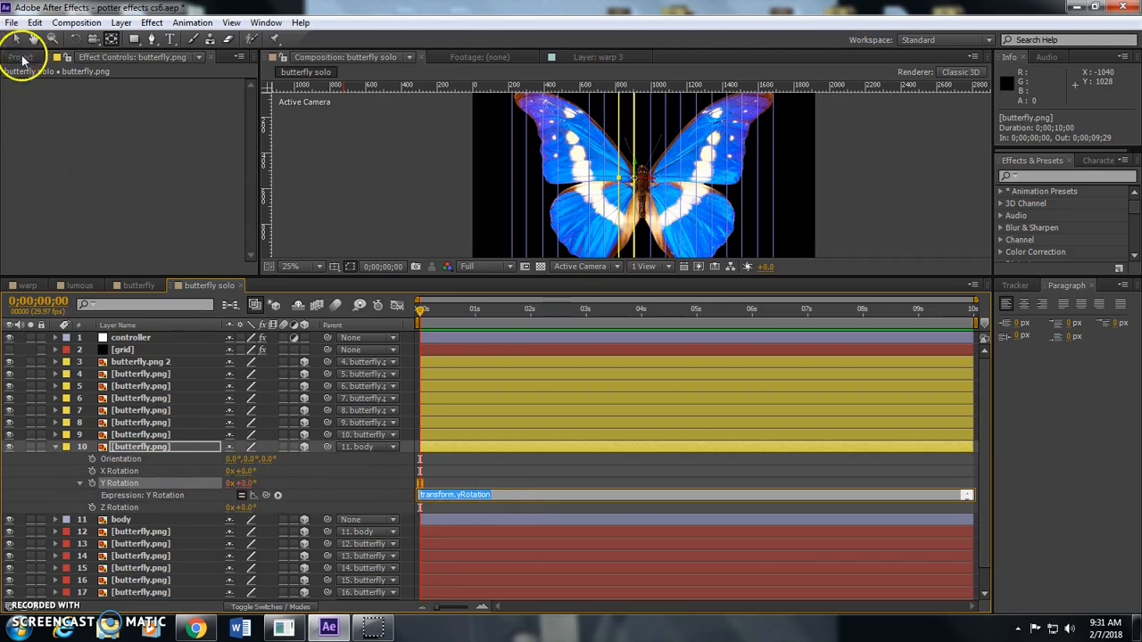
- Show the controller's effects and link layer 10's Y Rotation expression to the Slider Control 2 slider
click(22, 59)
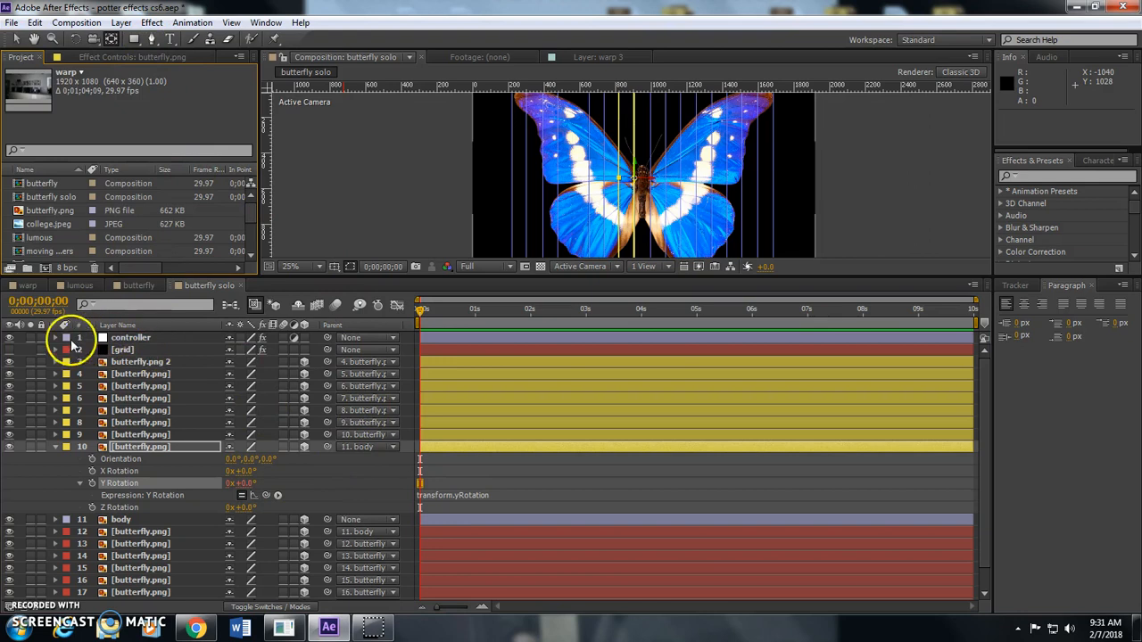
click(57, 338)
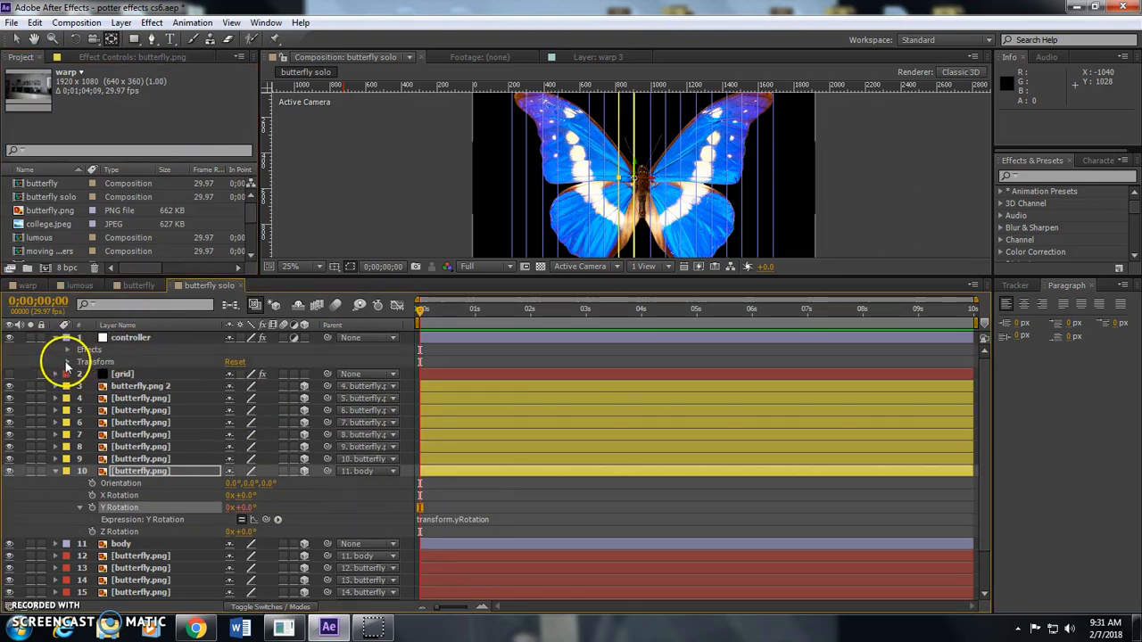
click(128, 341)
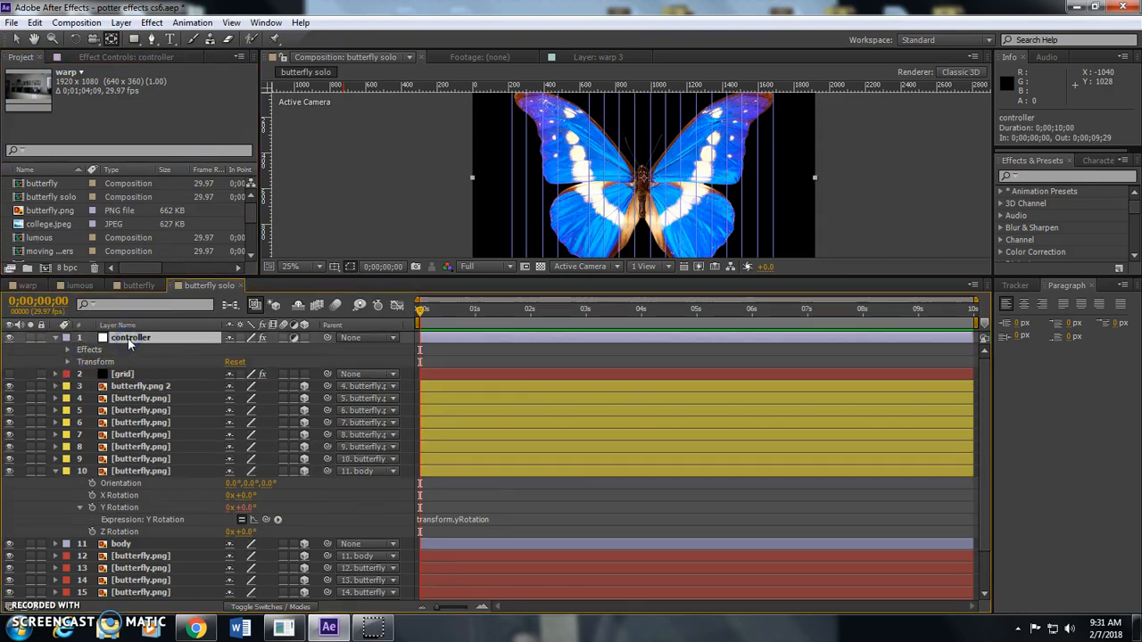
key(u)
click(116, 55)
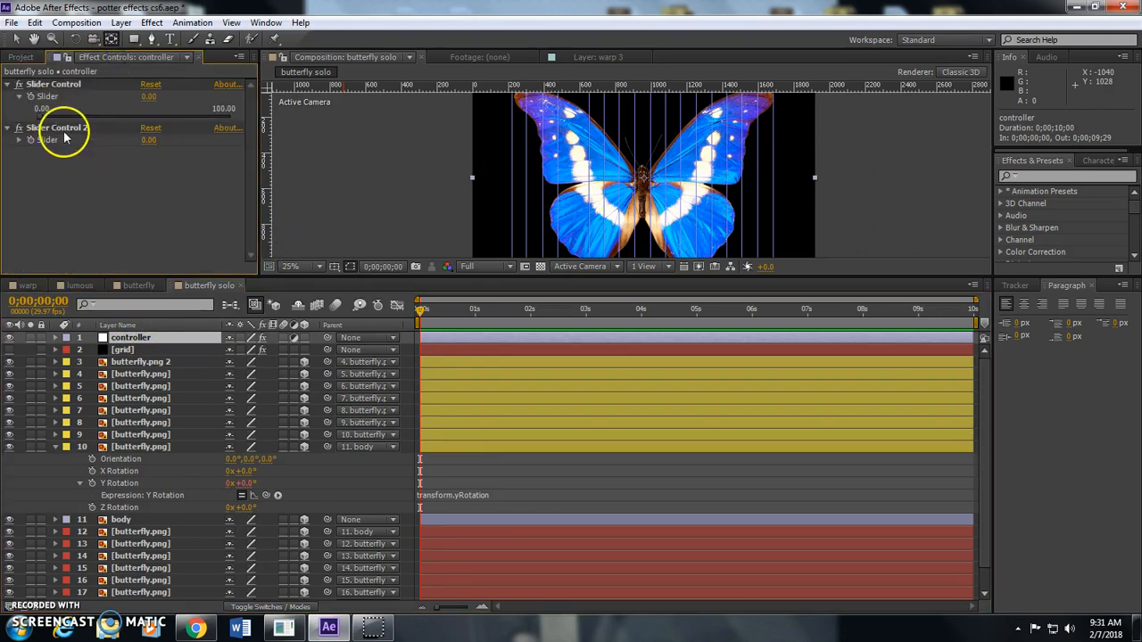
drag(266, 495, 44, 146)
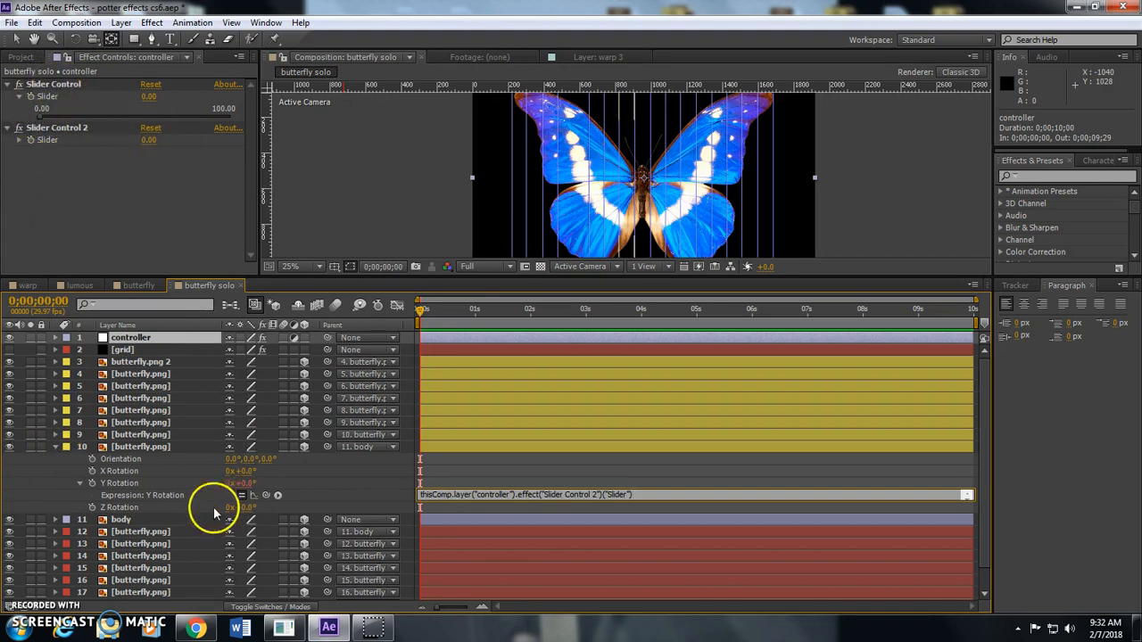
- Replace layer 12's Y Rotation expression with a link to the controller's Slider Control 2 slider, multiplied by -1
click(134, 532)
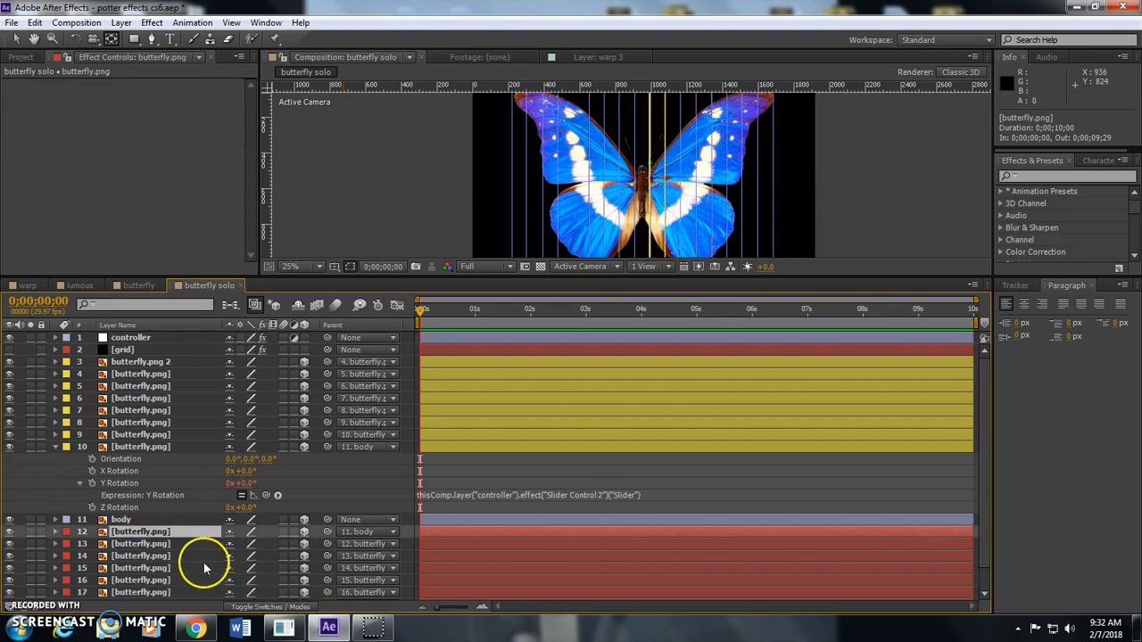
key(r)
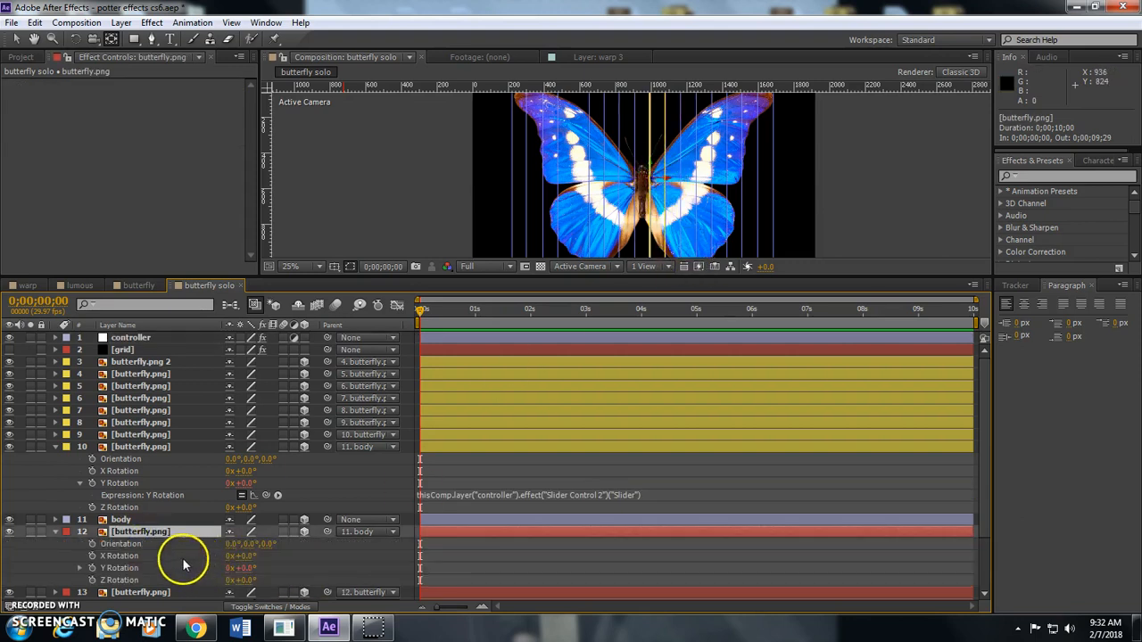
alt+click(93, 572)
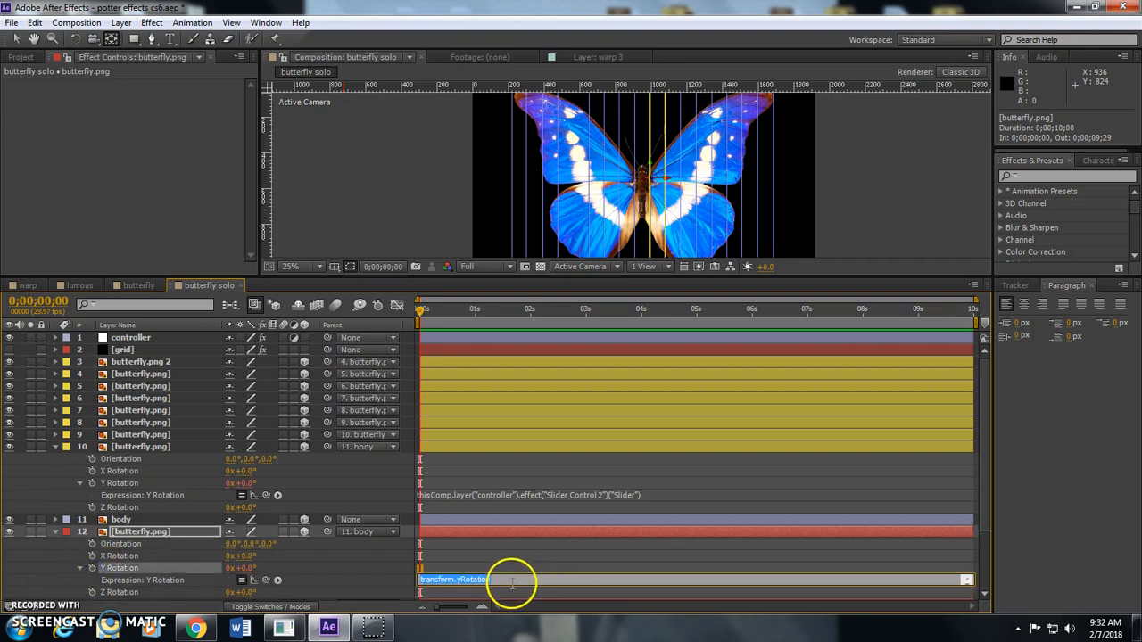
drag(266, 580, 120, 332)
click(119, 332)
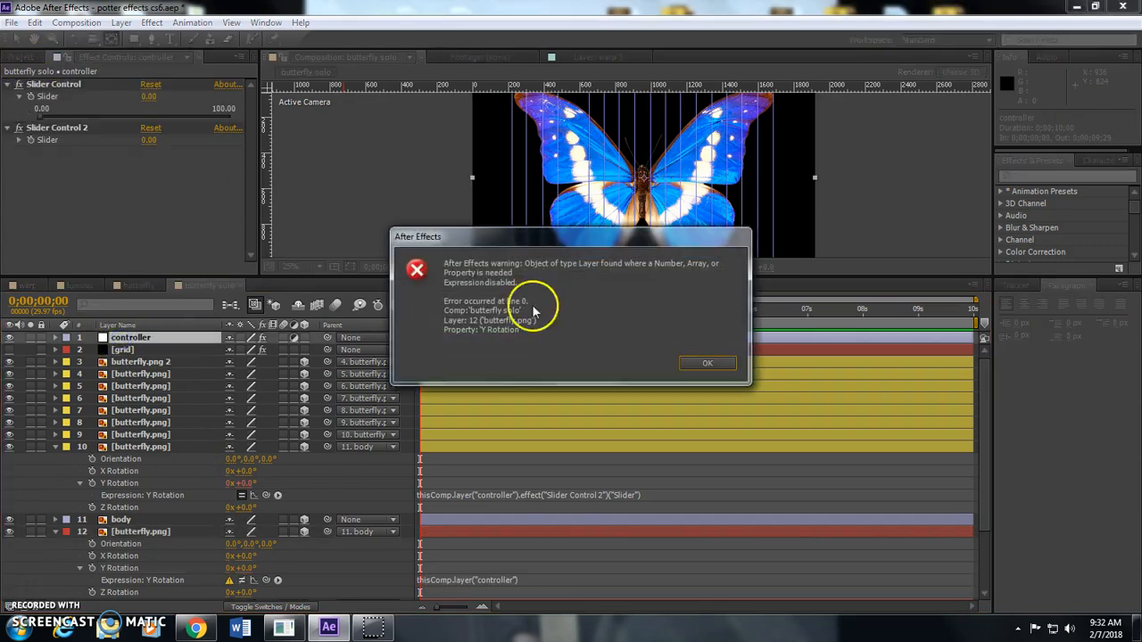
click(704, 363)
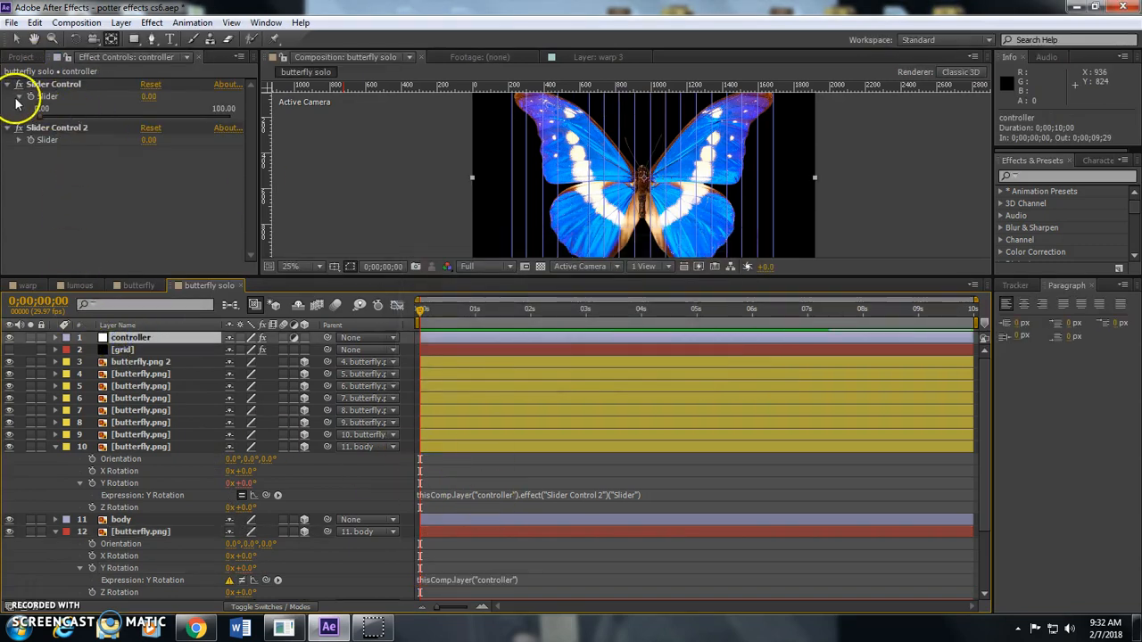
drag(266, 580, 54, 145)
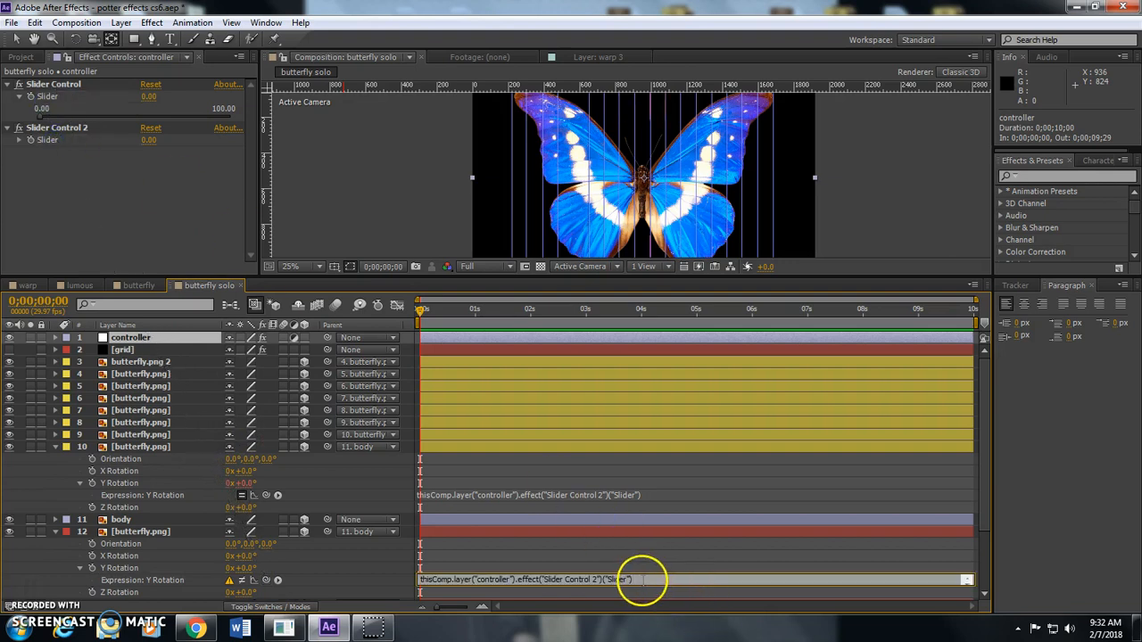
text(*-1)
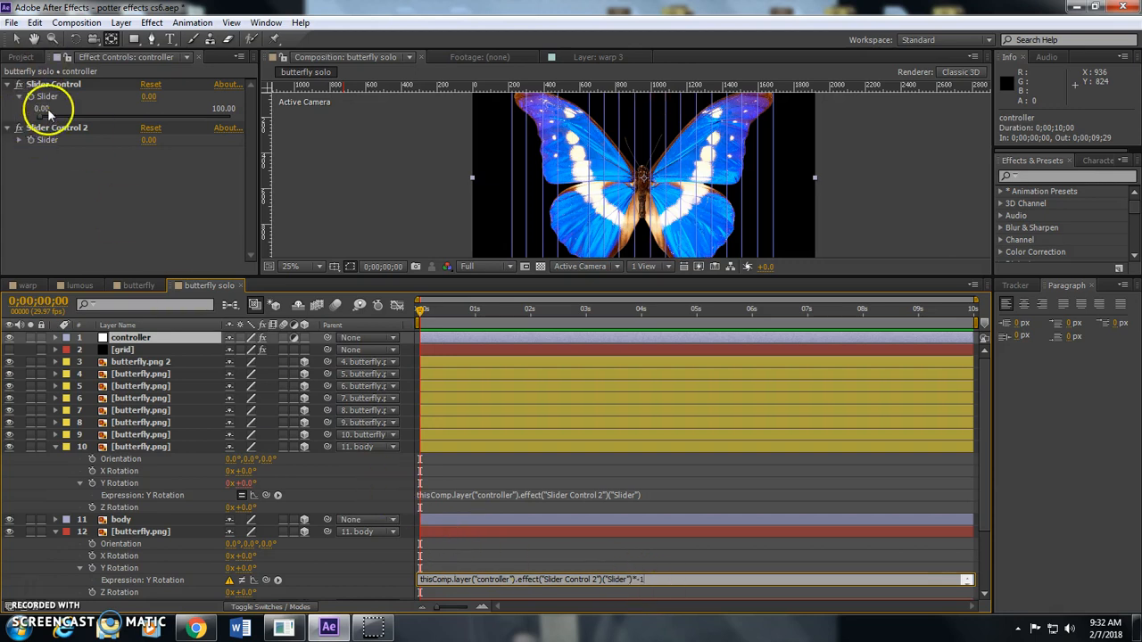
- Test the wing folding with the sliders of Slider Control 2 and Slider Control, returning both to 0
click(20, 143)
drag(41, 160, 114, 170)
mouse_move(41, 116)
mouse_down()
mouse_move(85, 118)
mouse_move(30, 116)
mouse_up()
drag(113, 160, 19, 161)
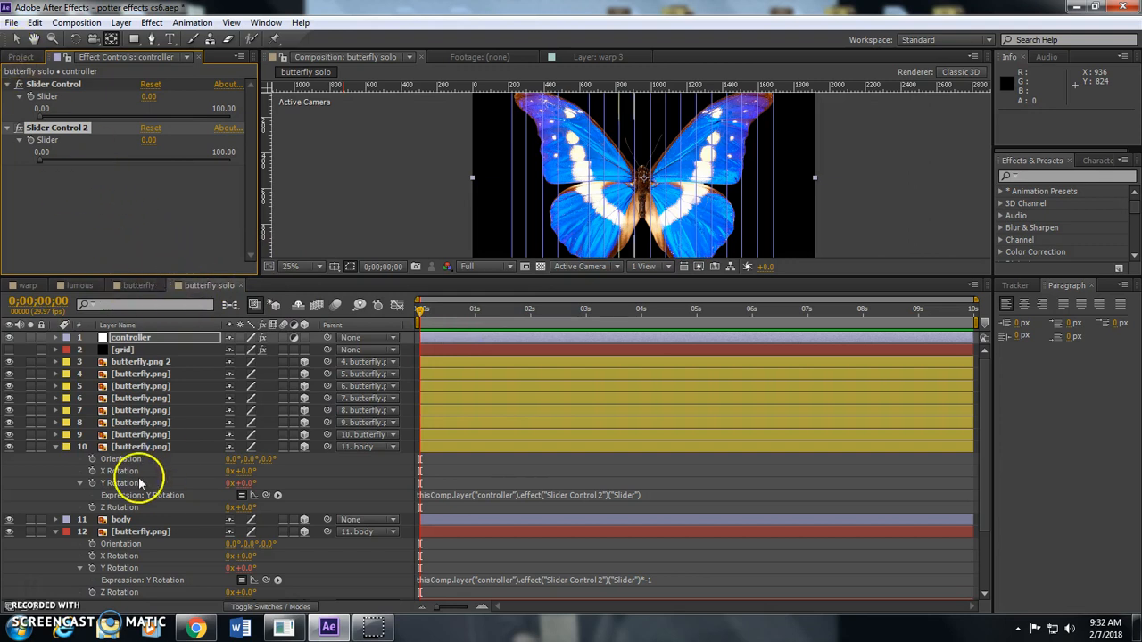
- Collapse layers 12 and 10 and enlarge the composition view to show the whole butterfly
click(54, 532)
click(56, 447)
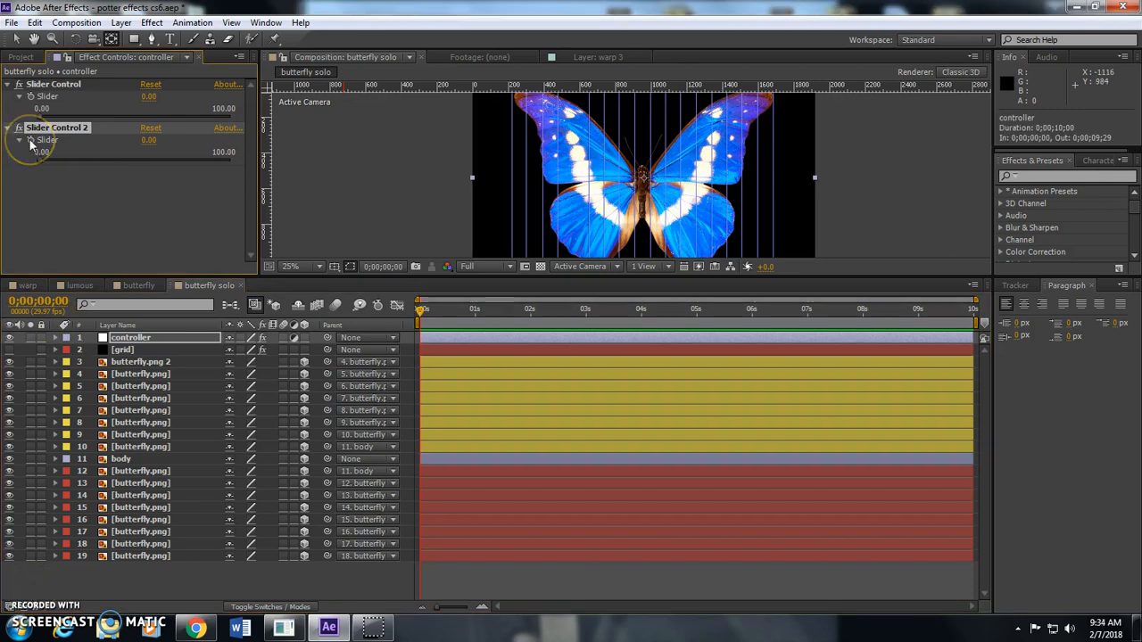
drag(378, 272, 377, 376)
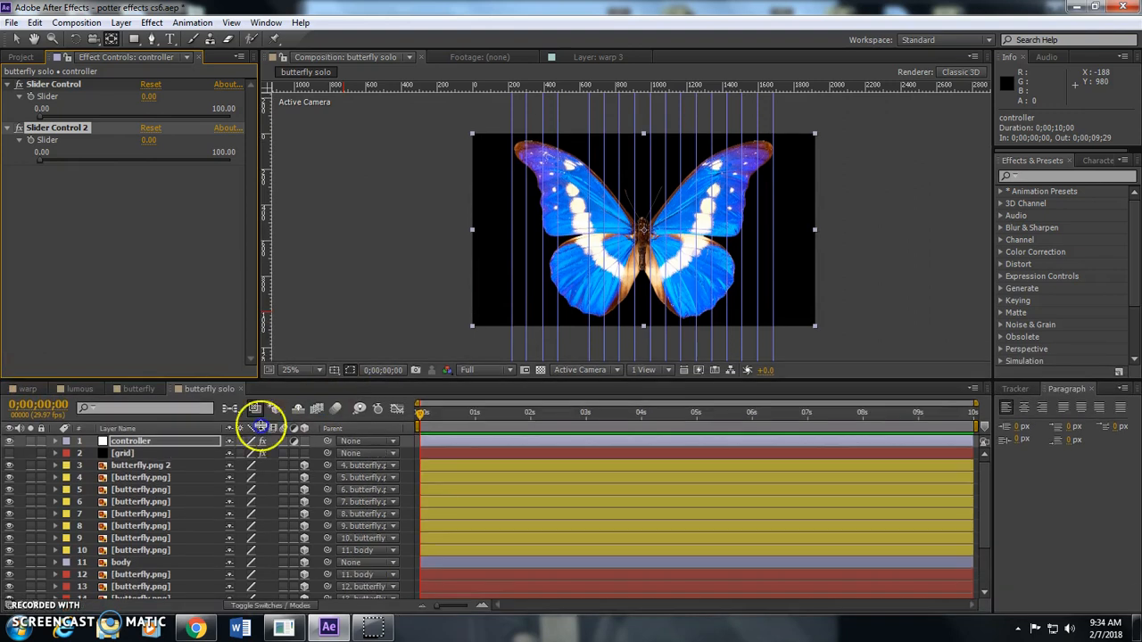
- Add a two-node camera named Camera 1 with the 50mm preset to the composition
click(121, 22)
mouse_move(134, 41)
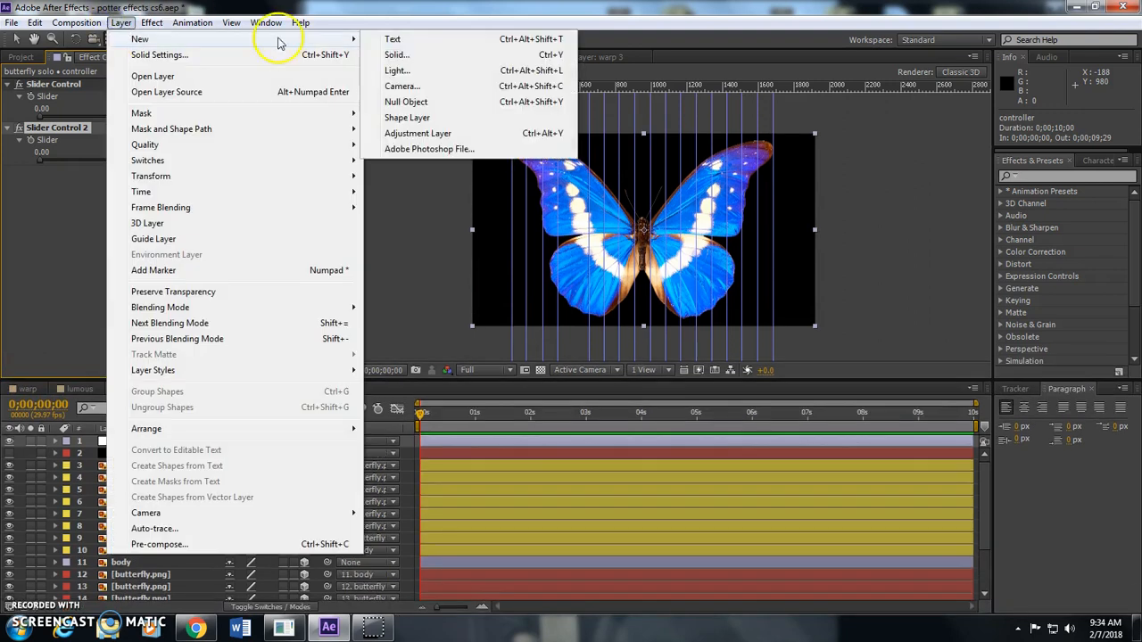
click(464, 78)
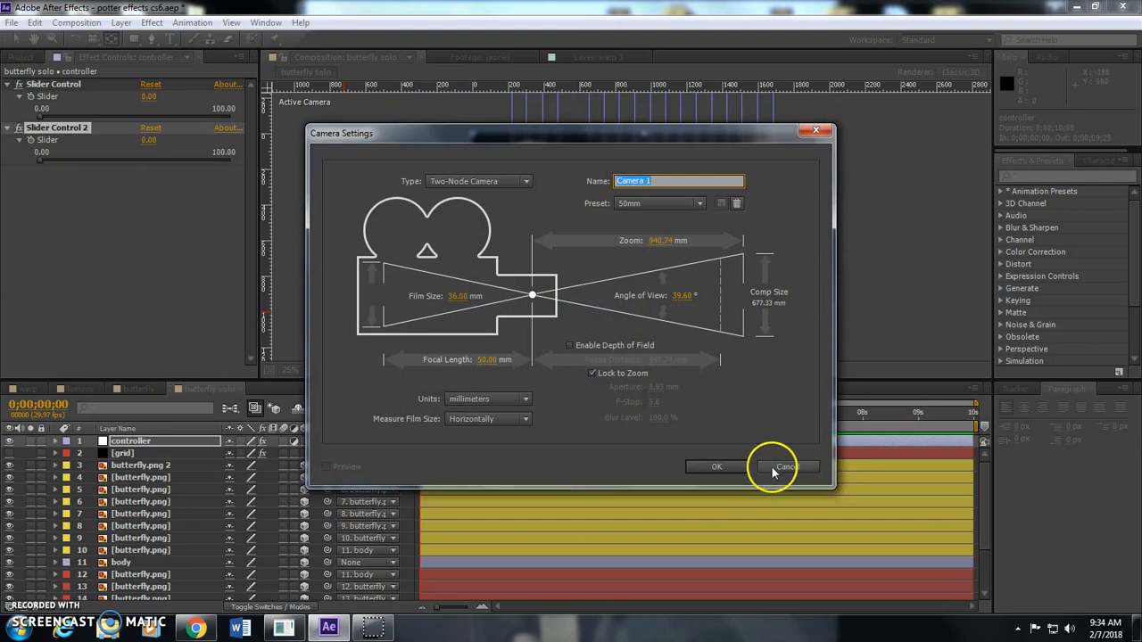
click(714, 461)
- Orbit the camera to view the butterfly at an oblique angle and select the controller layer
click(93, 38)
drag(625, 217, 624, 268)
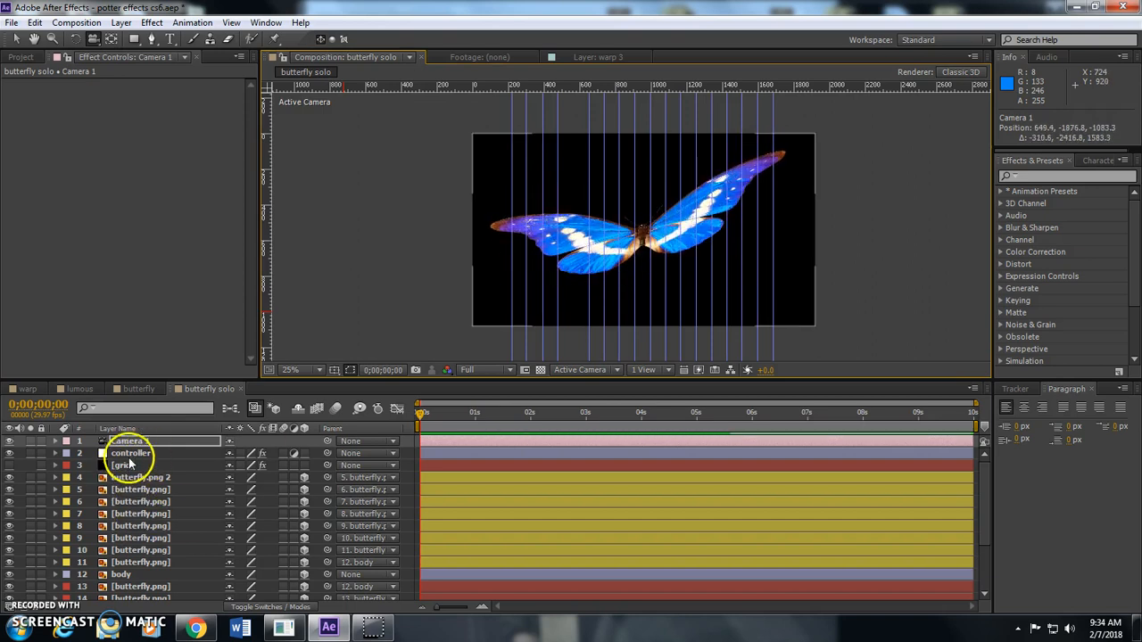
click(131, 454)
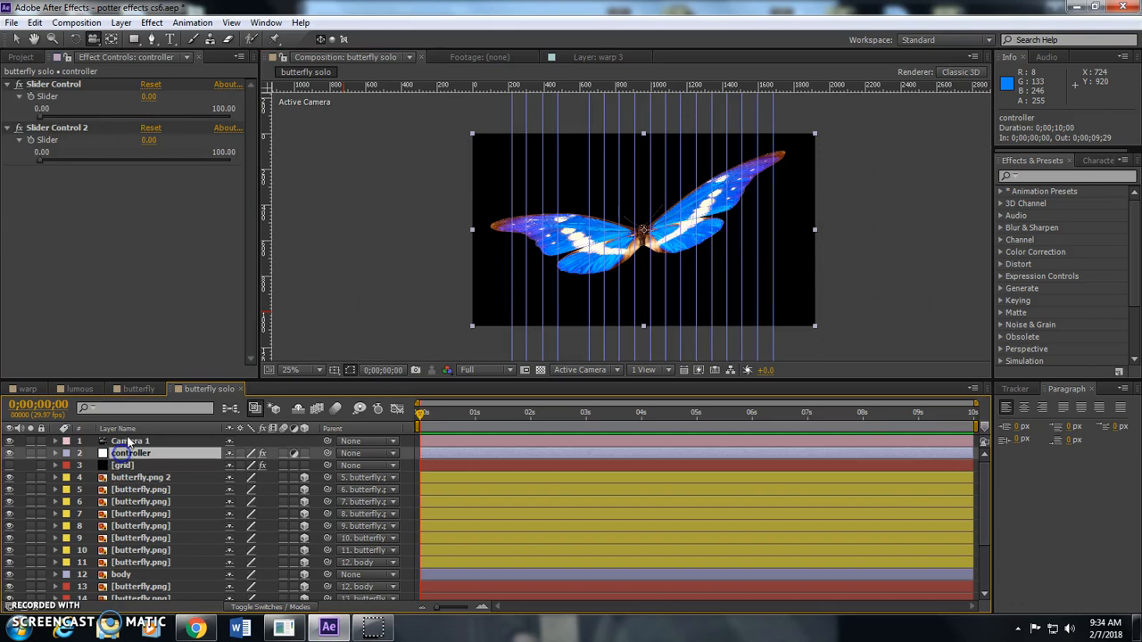
- Test the wing bending by raising the first Slider Control to about 11.6
drag(39, 110, 63, 116)
mouse_move(41, 161)
mouse_down()
mouse_move(107, 159)
mouse_move(36, 160)
mouse_move(119, 176)
mouse_move(40, 161)
mouse_up()
click(62, 116)
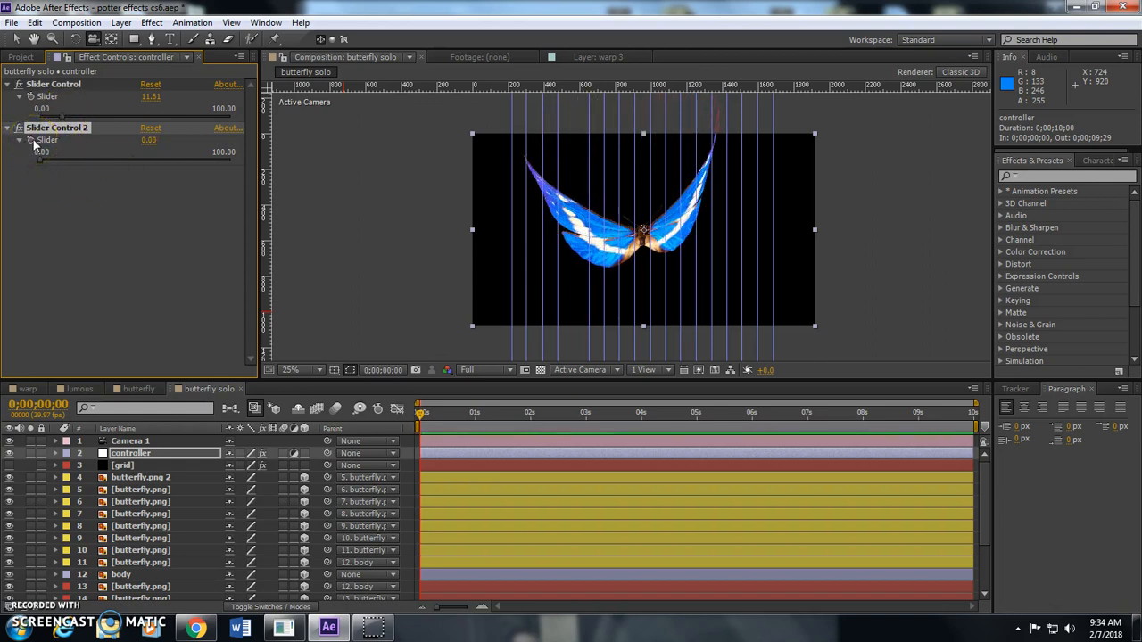
- Add the expression LoopOut('pingpong') to the slider of Slider Control 2 and return the first Slider Control to 0
alt+click(31, 141)
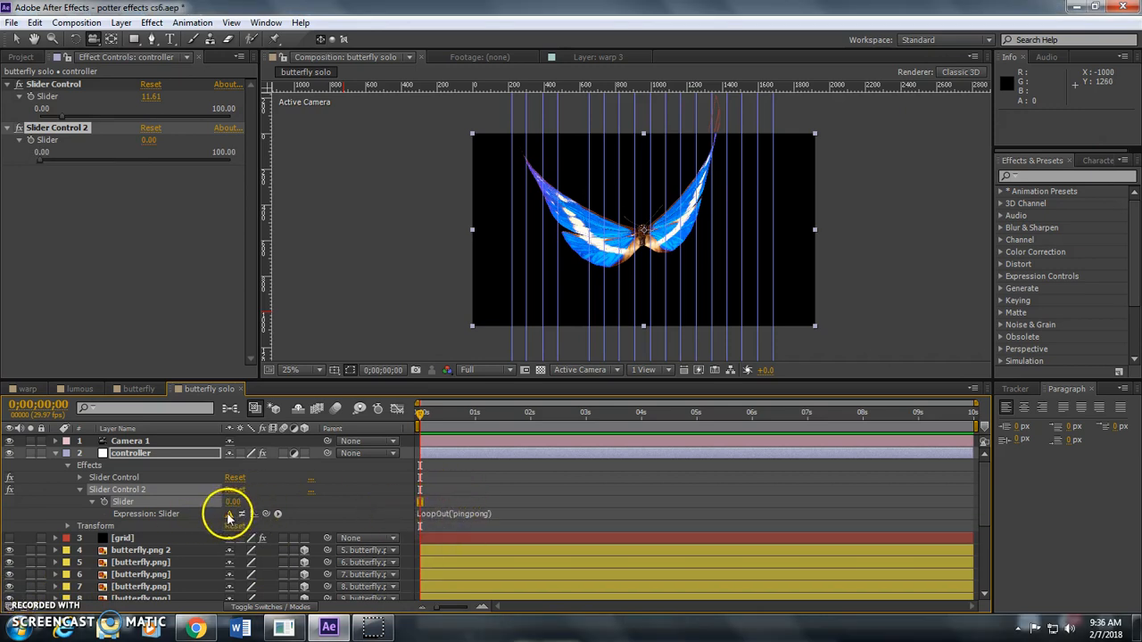
mouse_move(228, 518)
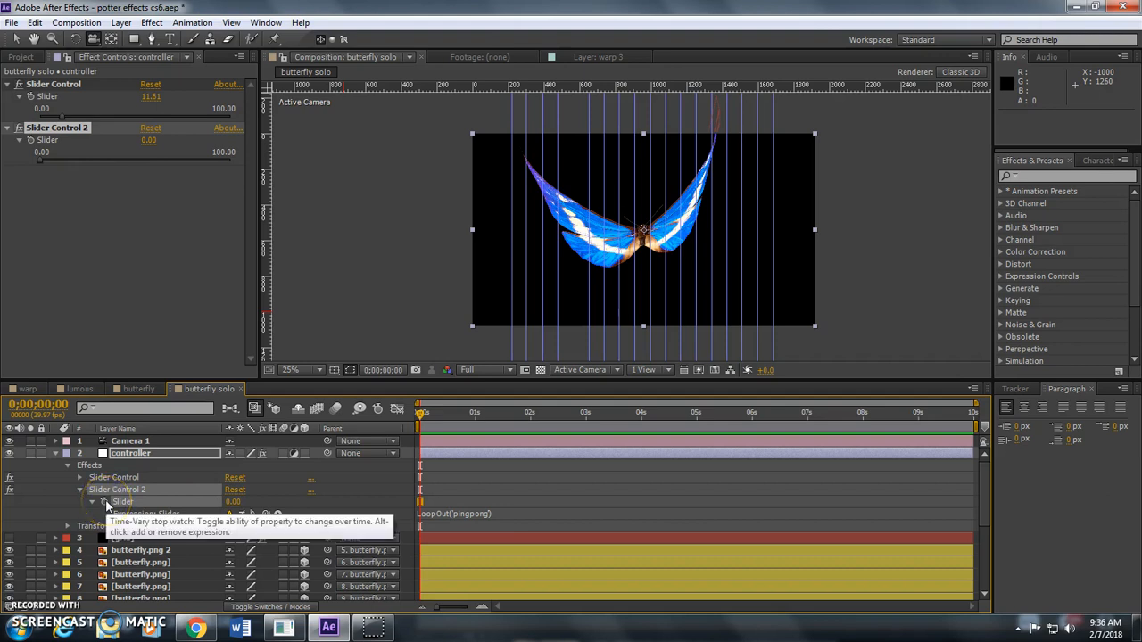
drag(61, 116, 11, 121)
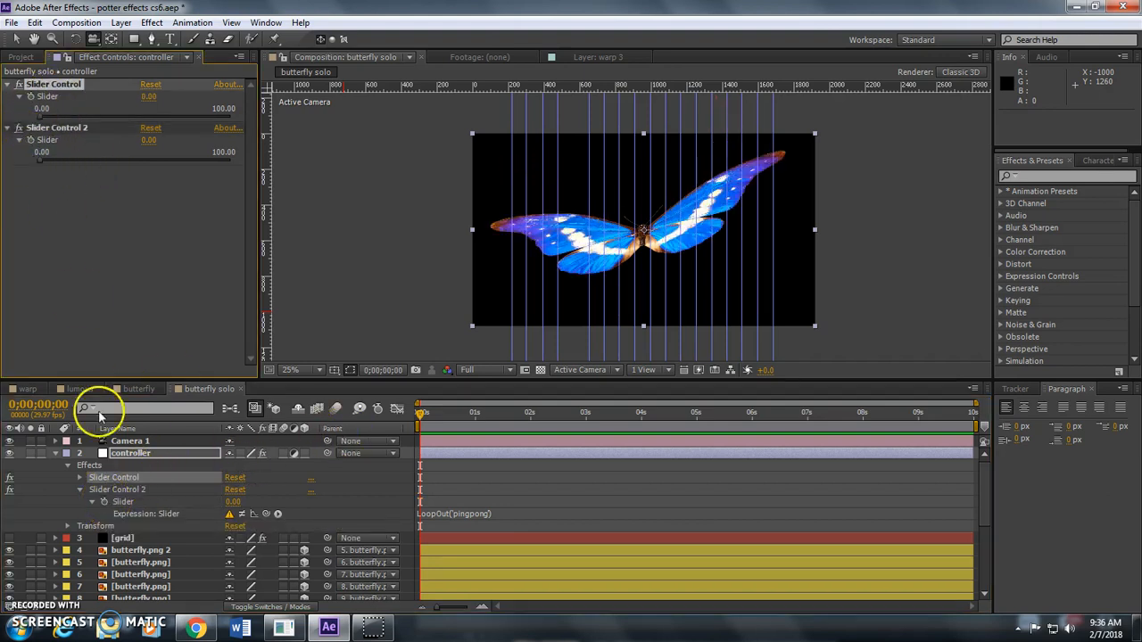
- Keyframe Slider Control 2 at 34 on the first frame so the wings start raised
drag(40, 161, 106, 161)
click(31, 141)
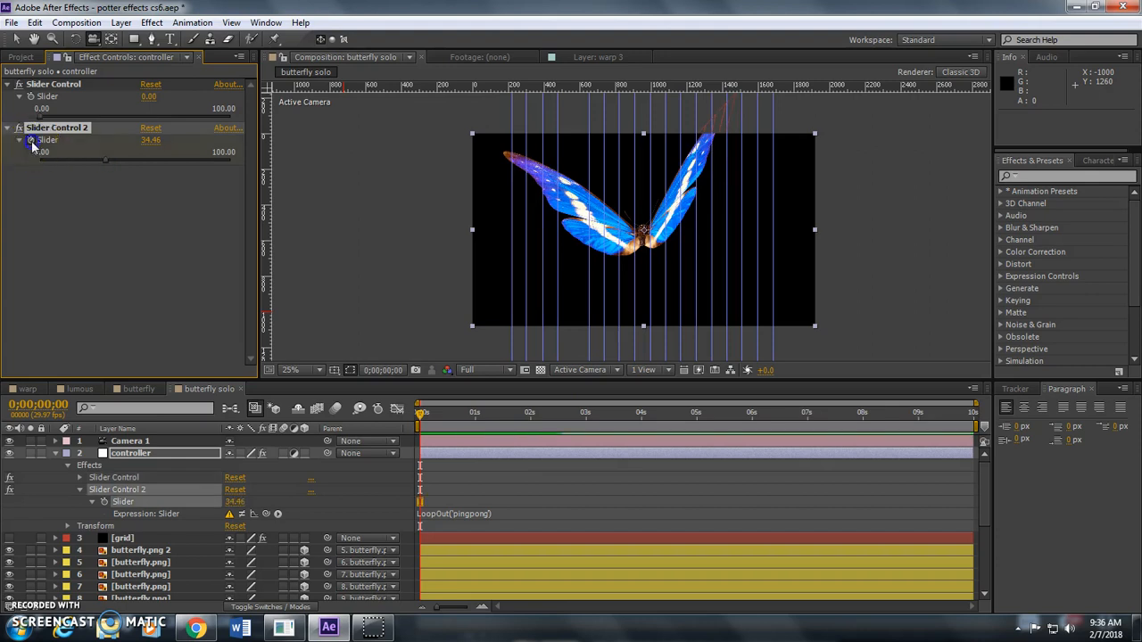
click(152, 141)
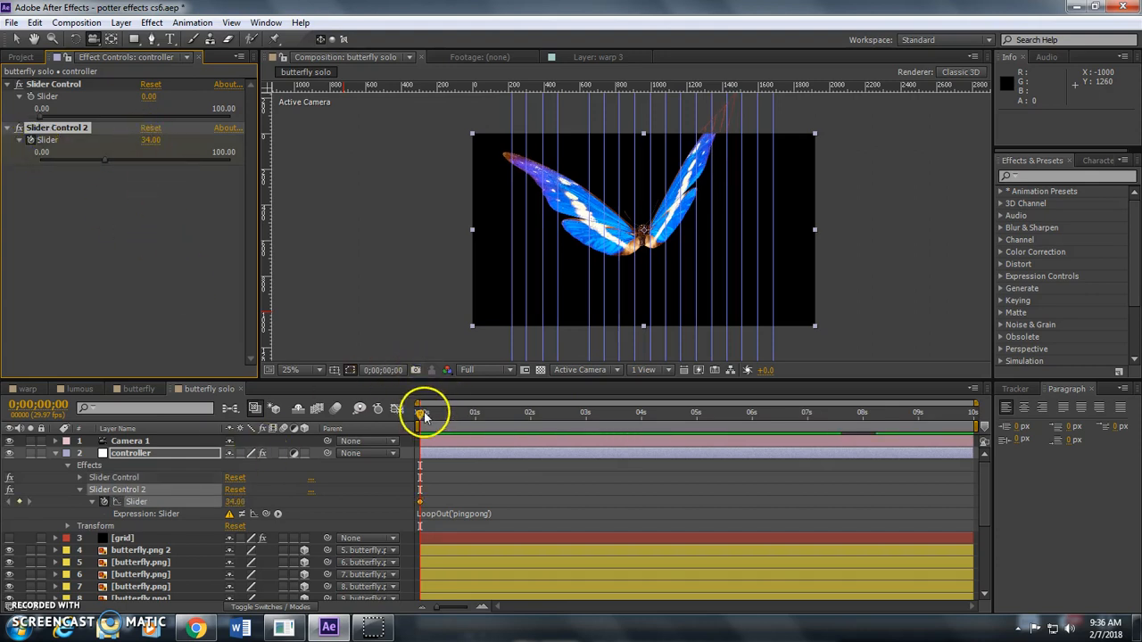
- At frame 6, keyframe Slider Control 2 first at -34 and then lower it to -58
click(437, 606)
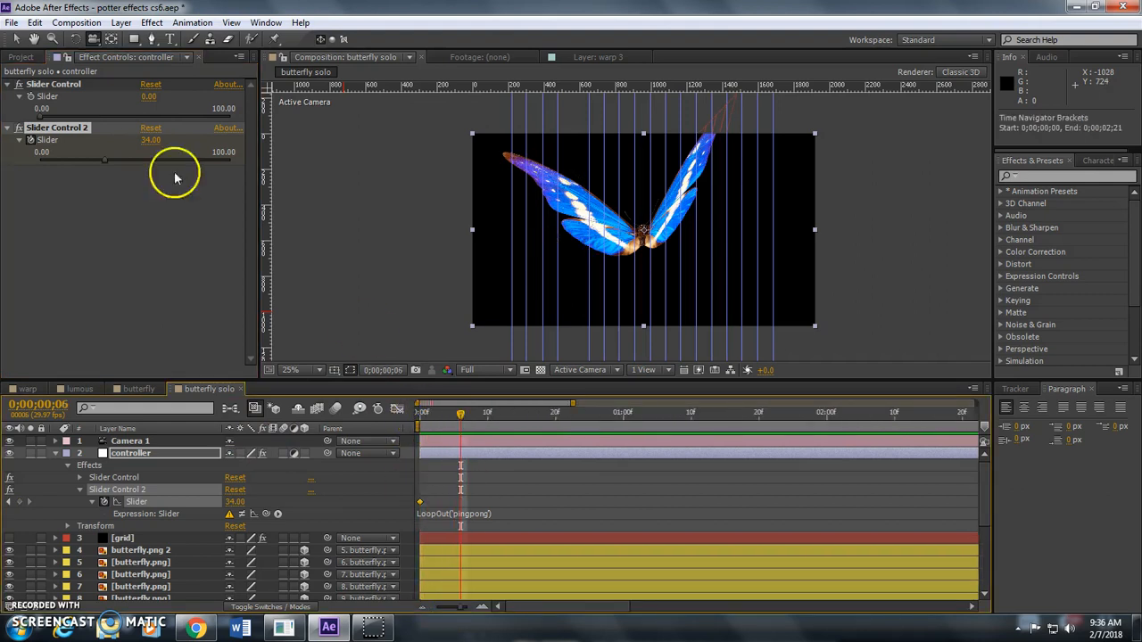
click(156, 145)
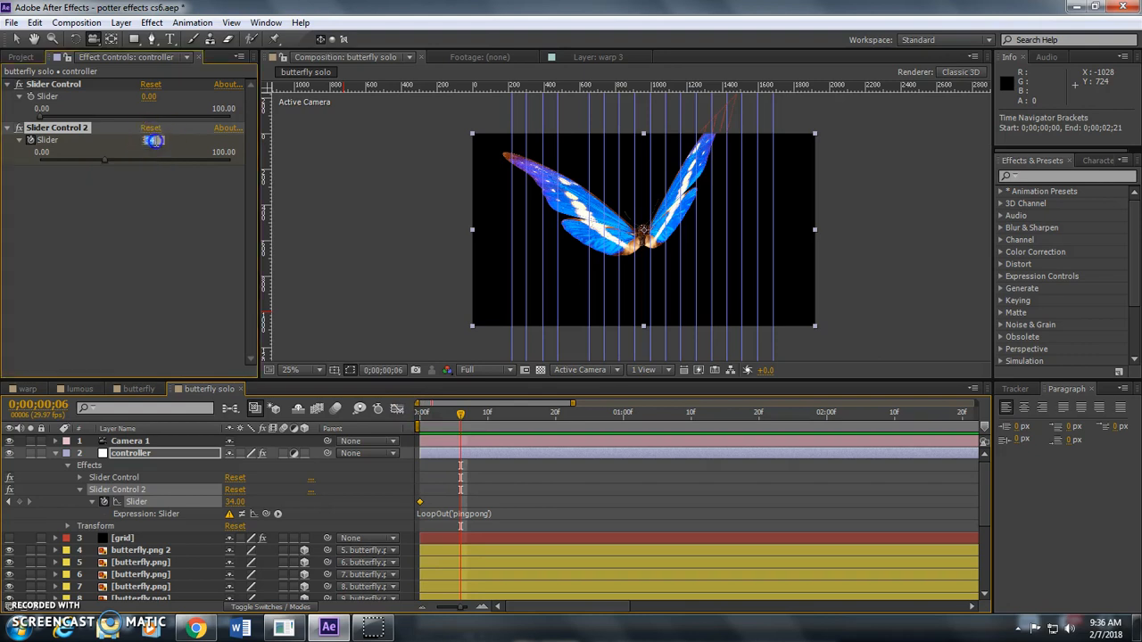
text(-34)
key(Return)
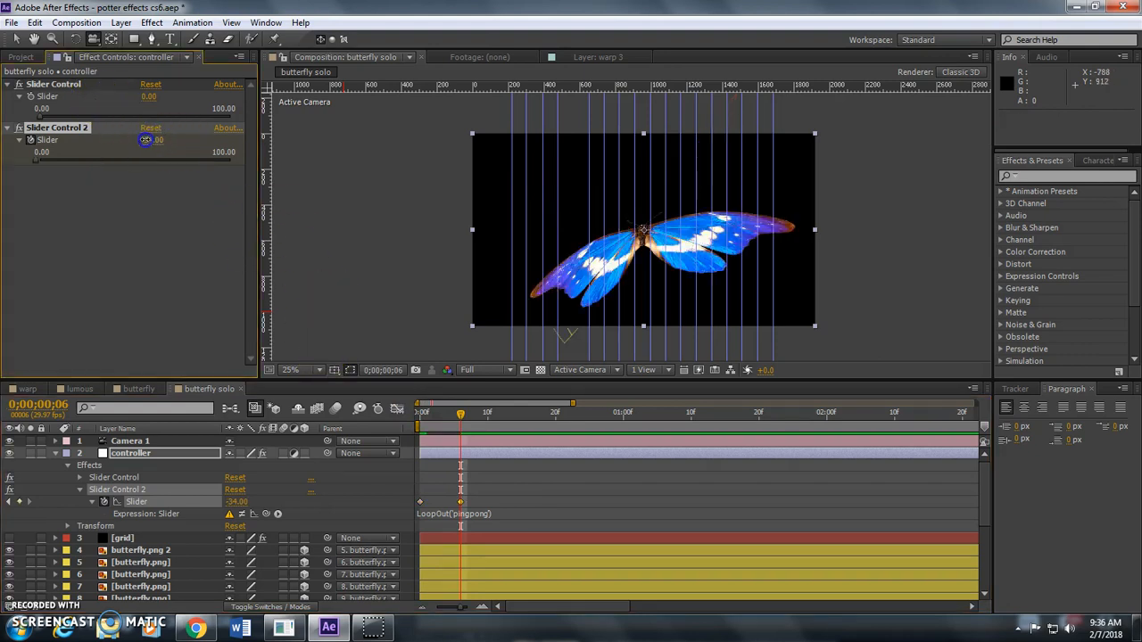
drag(146, 141, 134, 141)
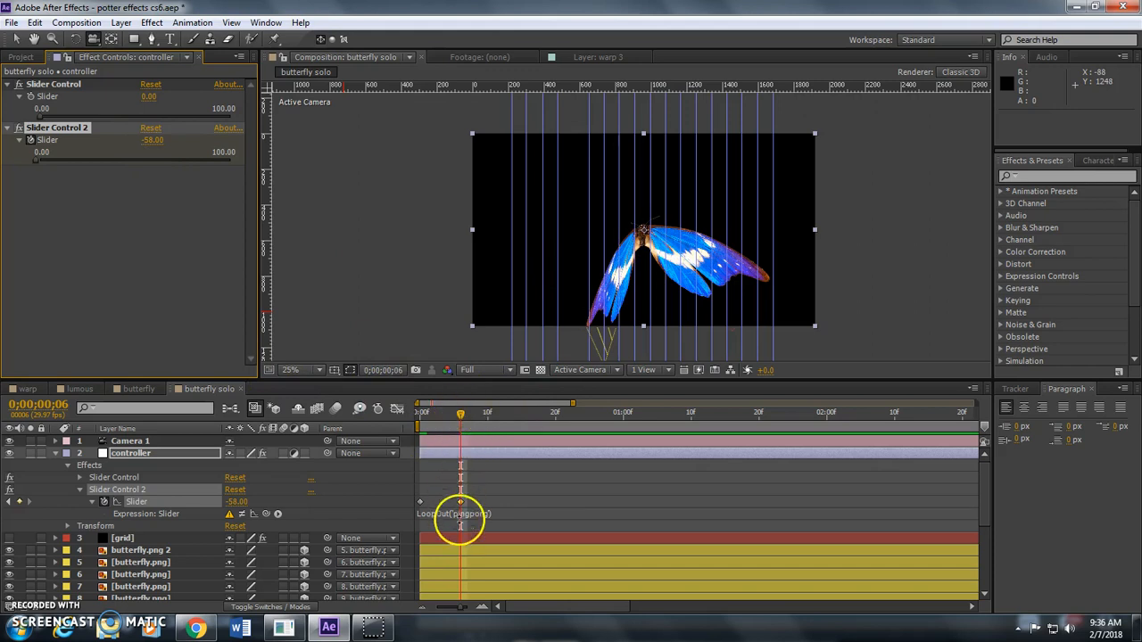
- Preview the flap and correct the expression of Slider Control 2 to loopOut('pingpong');
mouse_move(459, 412)
mouse_down()
mouse_move(422, 426)
mouse_move(465, 426)
mouse_up()
key(space)
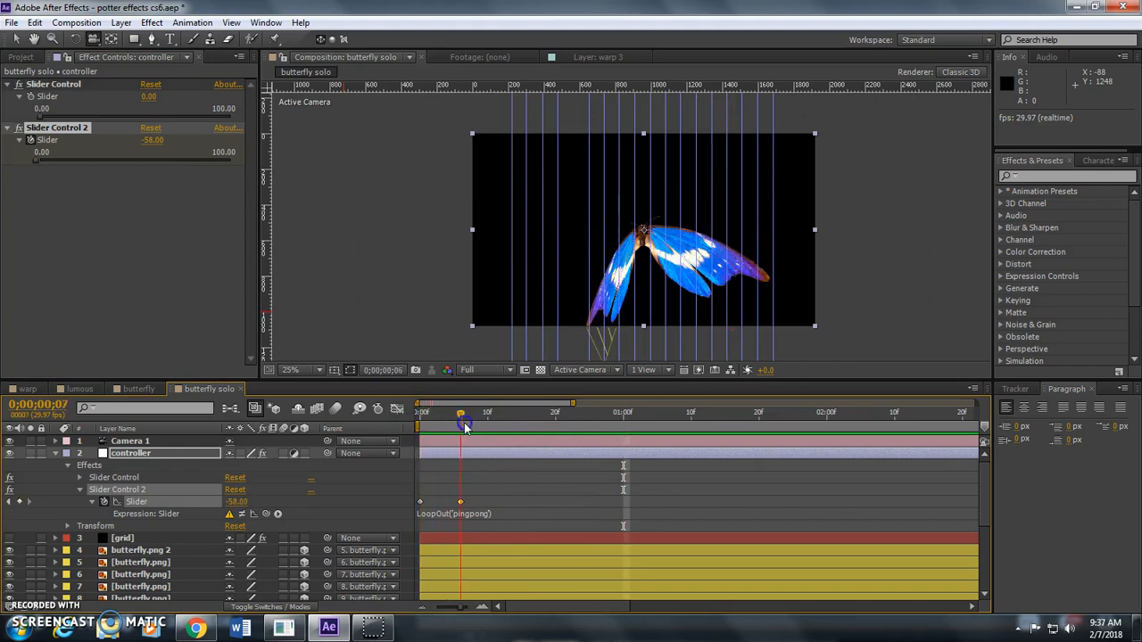
click(482, 514)
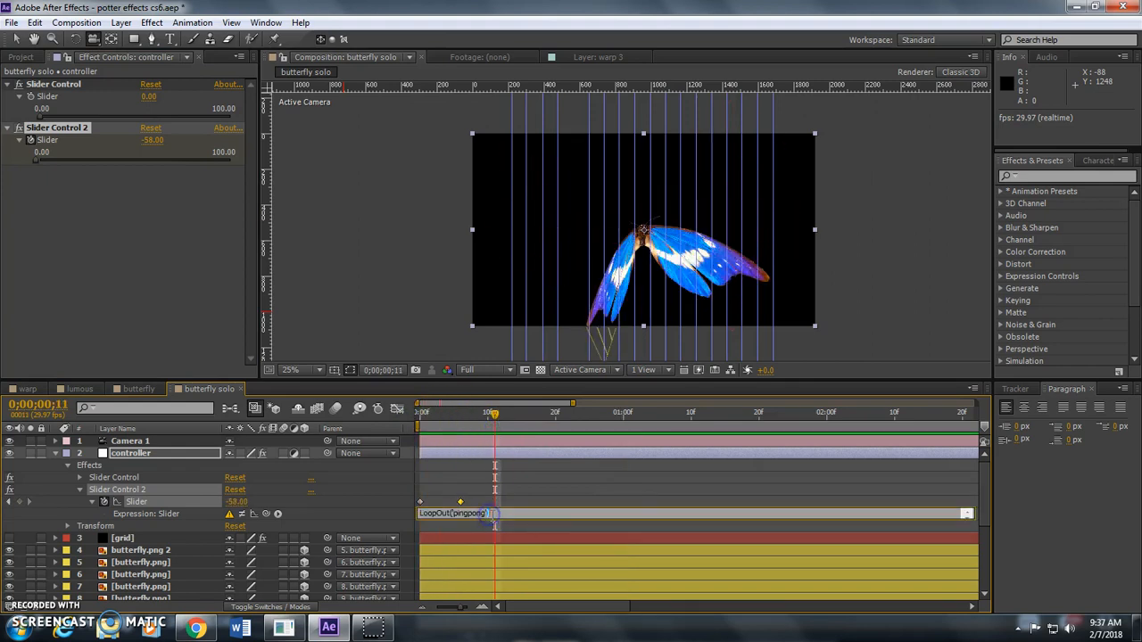
drag(493, 417, 390, 443)
key(Return)
key(space)
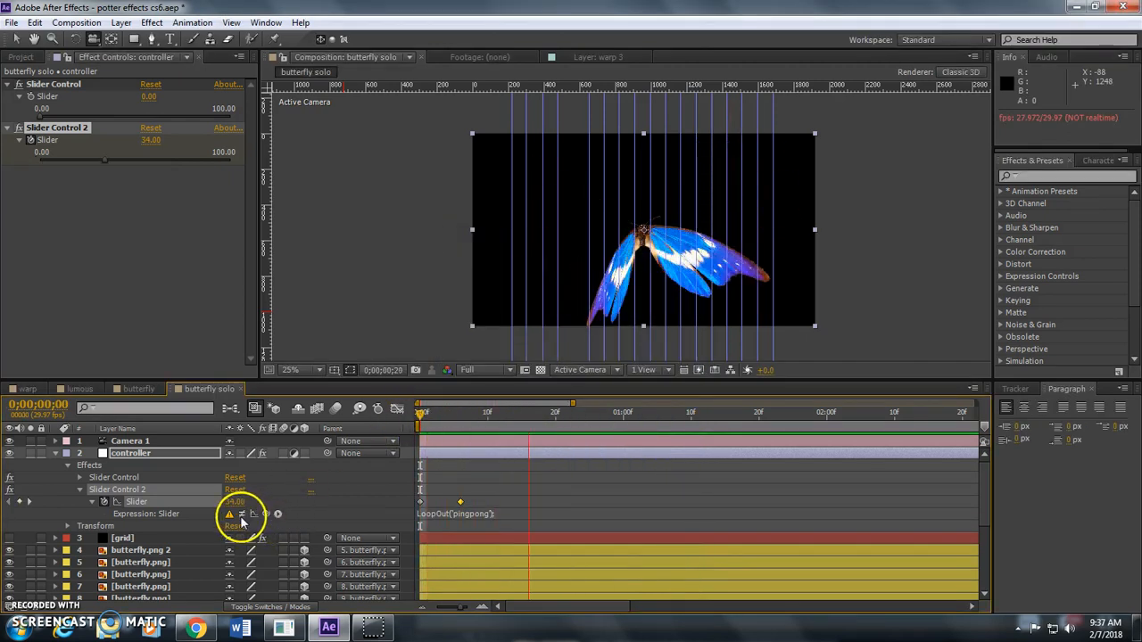
drag(535, 416, 413, 408)
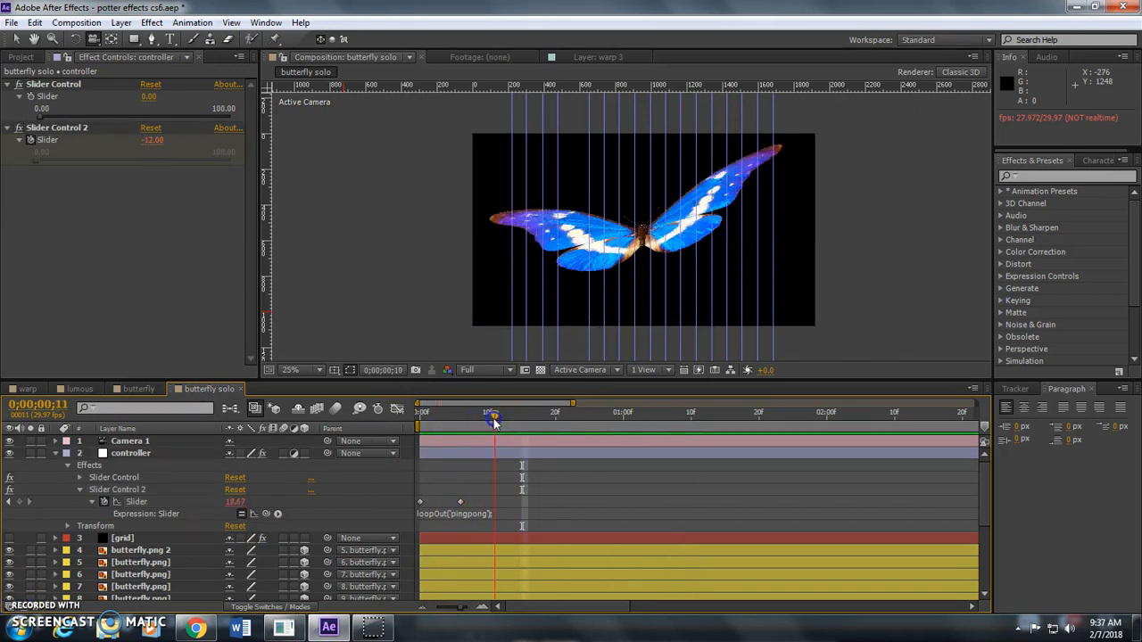
- Preview the looping wing flap and return to the first frame
key(space)
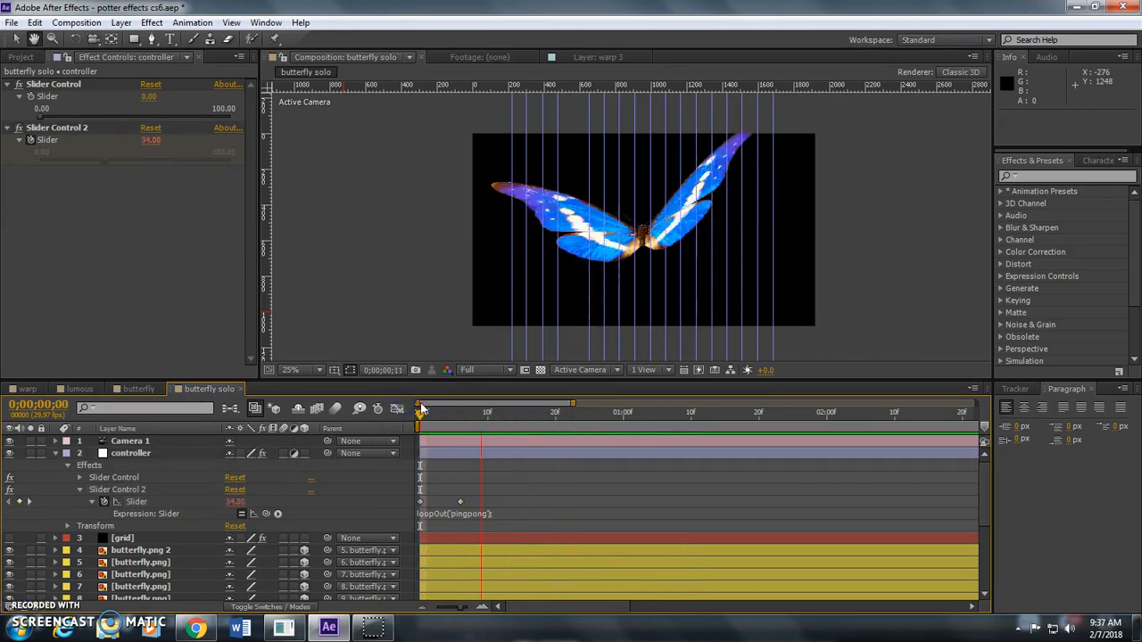
key(space)
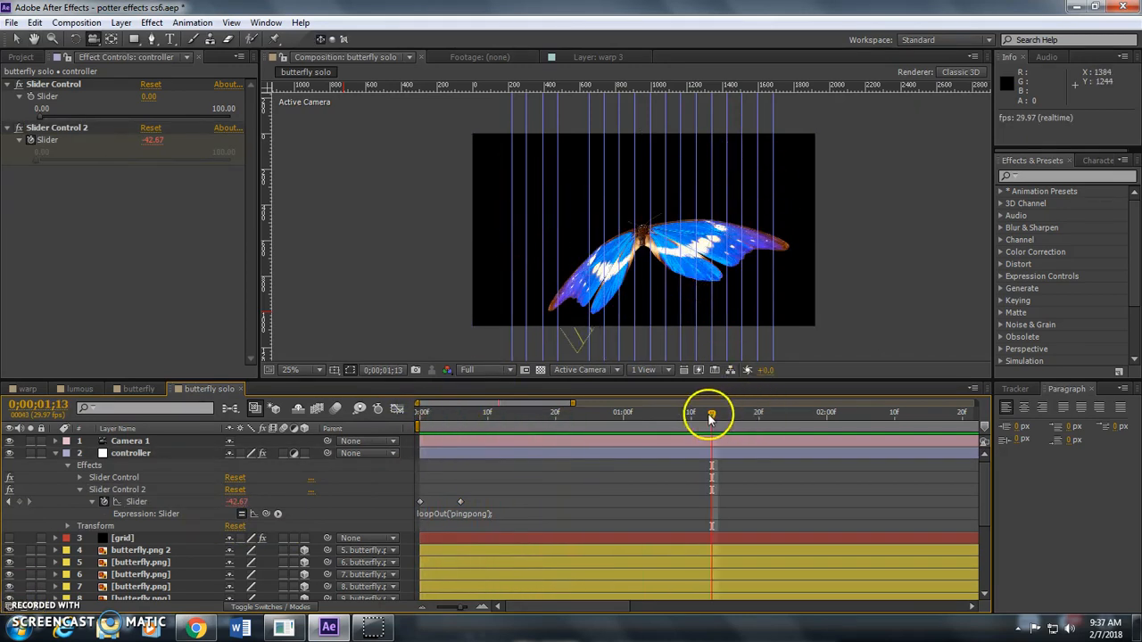
drag(711, 417, 420, 415)
- Copy the loopOut('pingpong'); expression of Slider Control 2 and reselect the controller layer
click(509, 516)
key(ctrl+c)
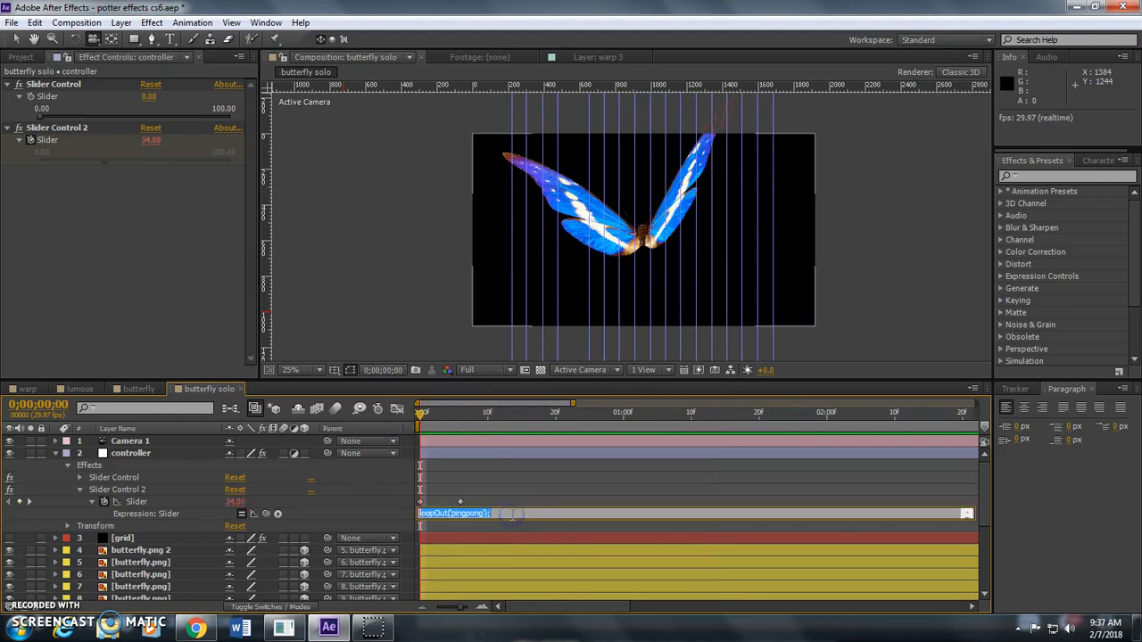
click(129, 442)
click(129, 453)
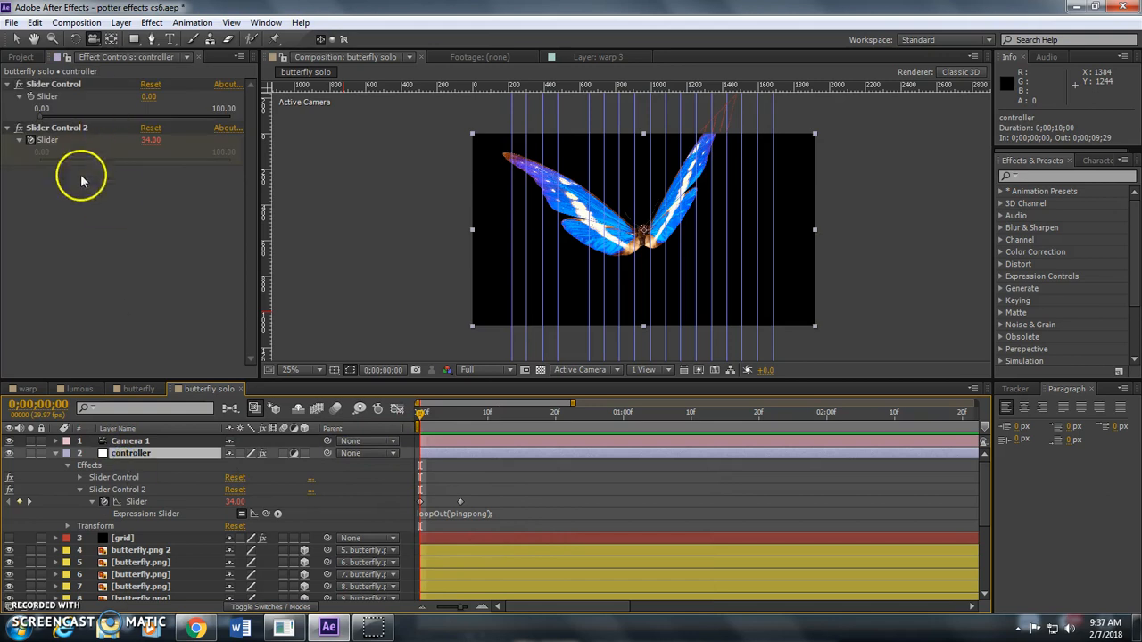
- Keyframe the first Slider Control at 10 on the first frame and at -6 on frame 6
drag(39, 125, 61, 122)
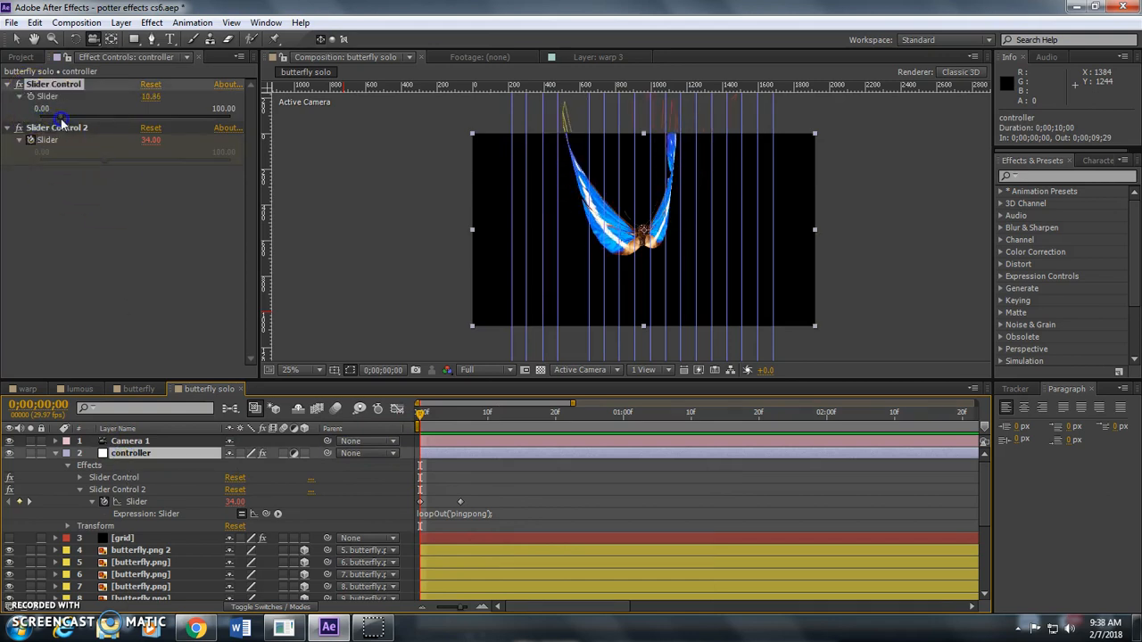
click(150, 100)
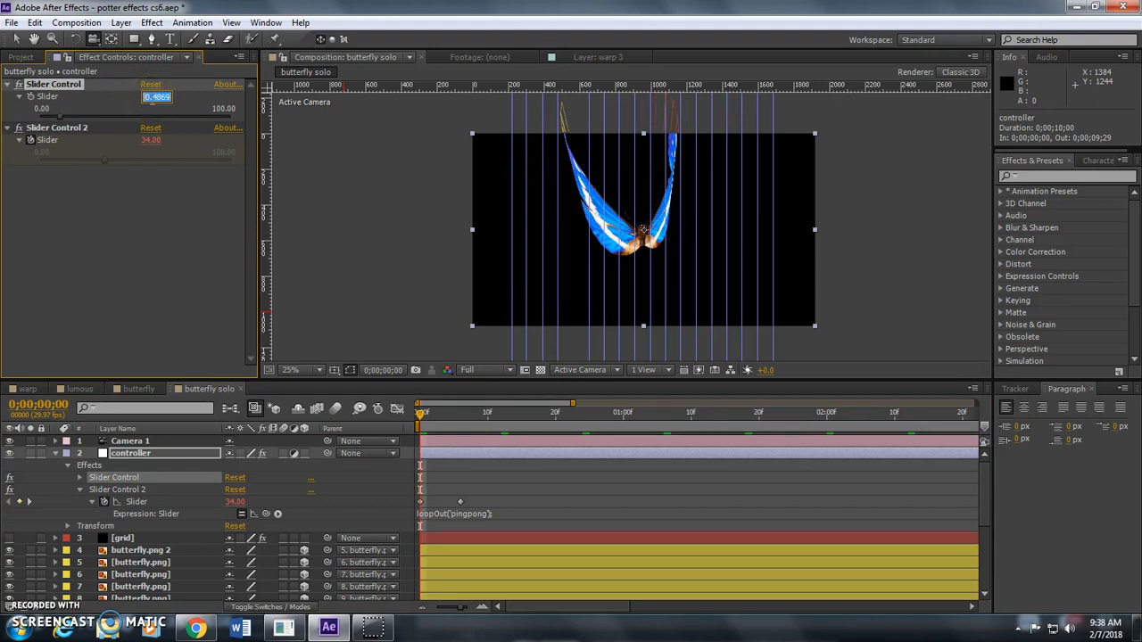
text(10)
key(Return)
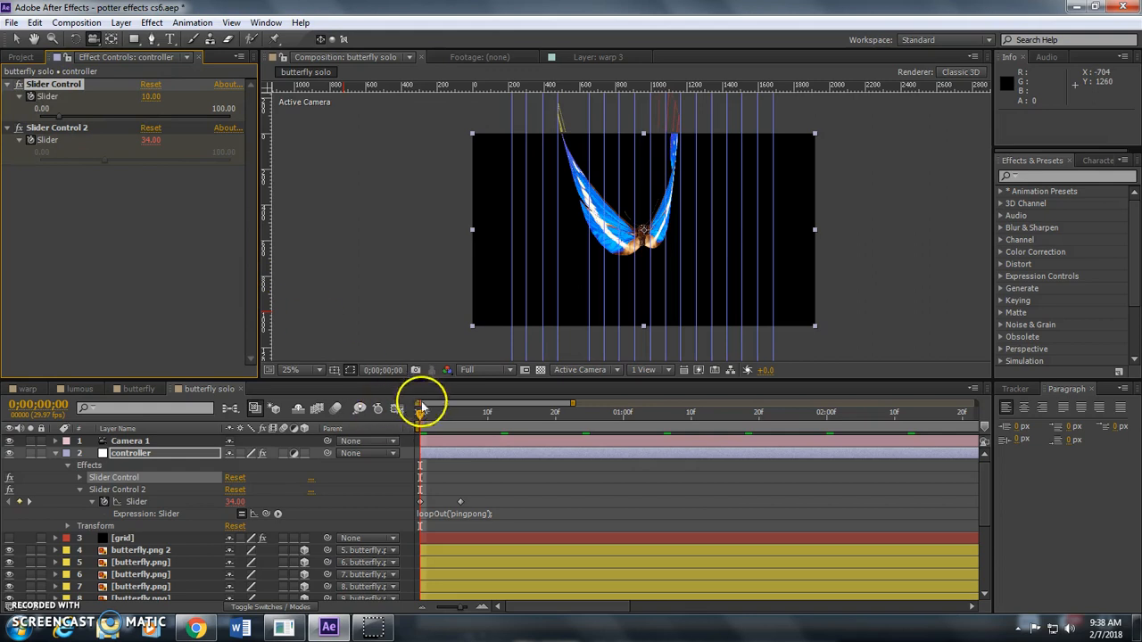
drag(438, 418, 460, 419)
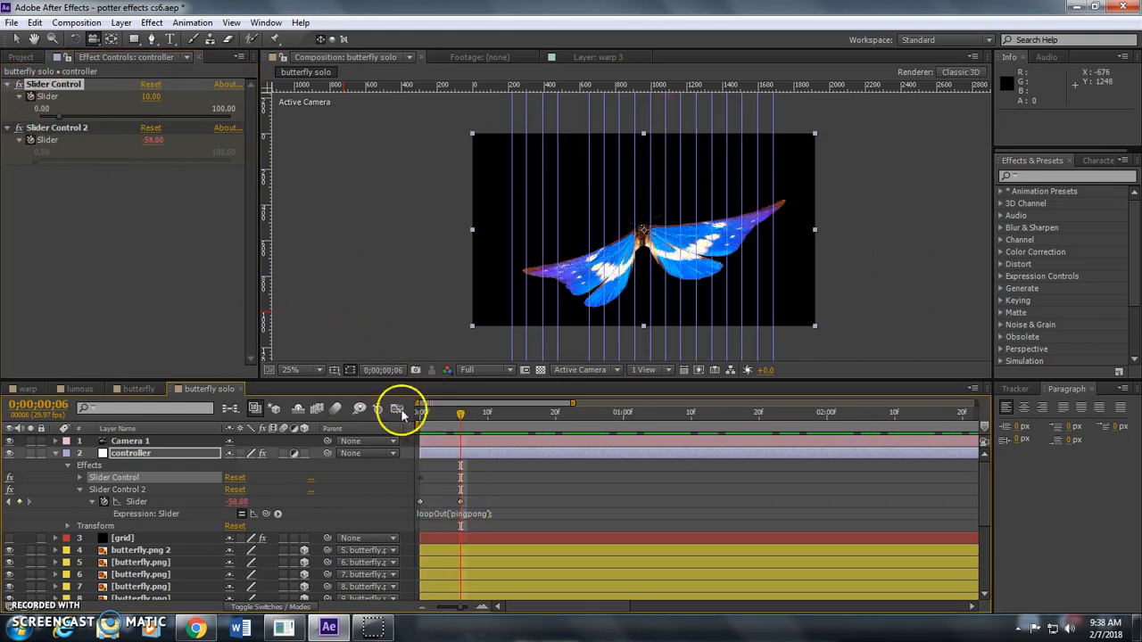
mouse_move(150, 96)
mouse_down()
mouse_move(124, 97)
mouse_move(139, 98)
mouse_up()
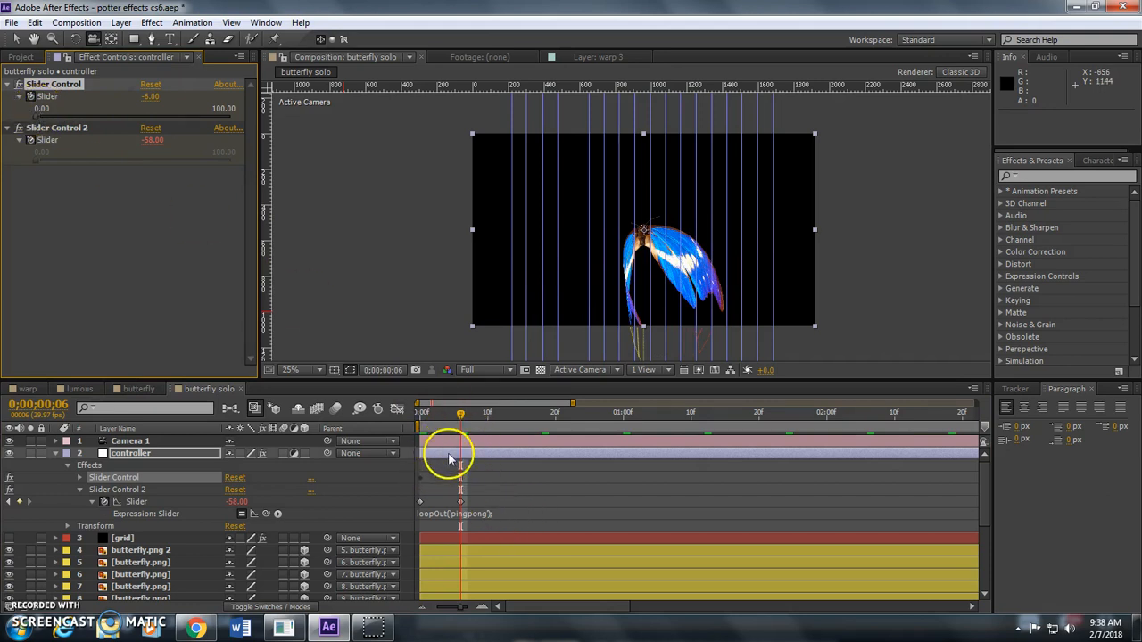
- Paste the expression loopOut('pingpong'); onto the slider of the first Slider Control
alt+click(31, 97)
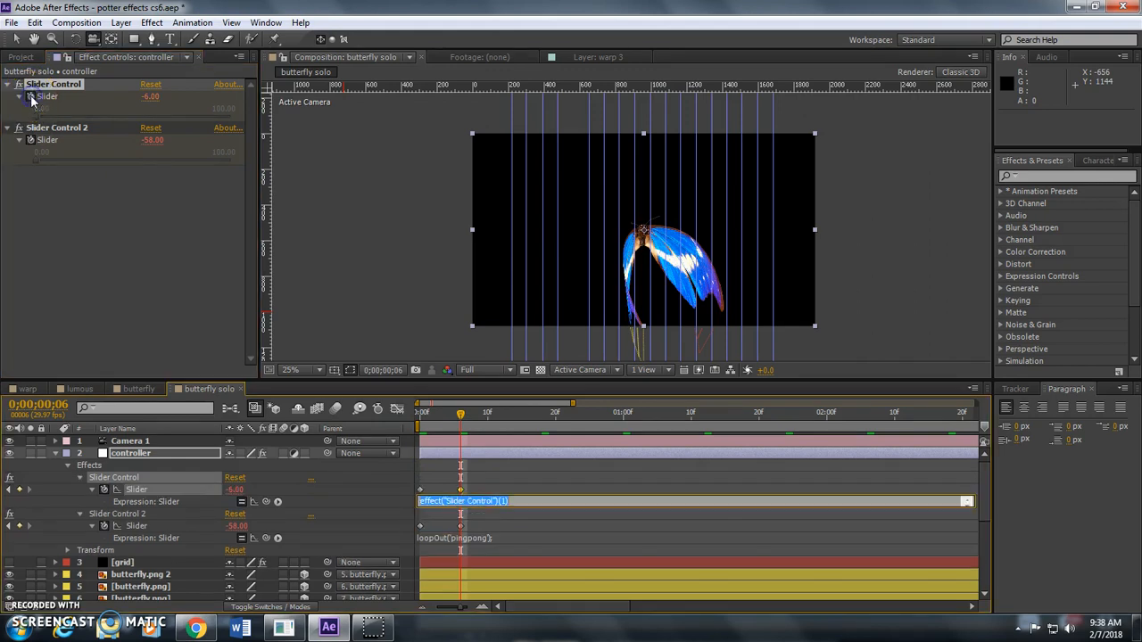
key(ctrl+v)
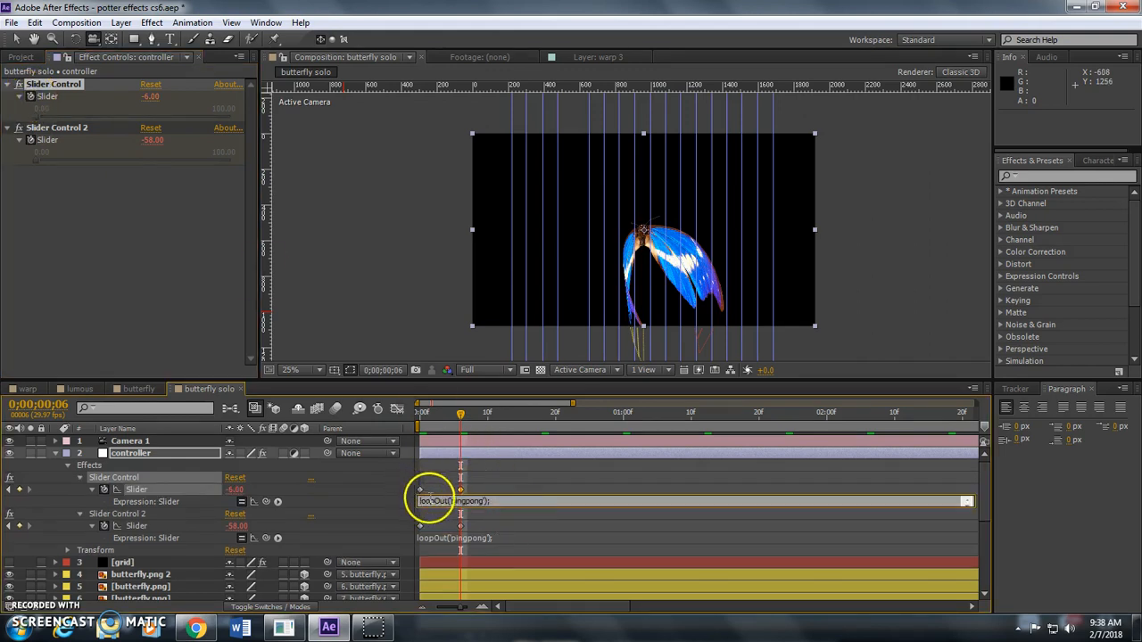
drag(459, 416, 390, 419)
- Preview the combined bending and flapping, orbiting the camera to view the butterfly from another side
key(KP_0)
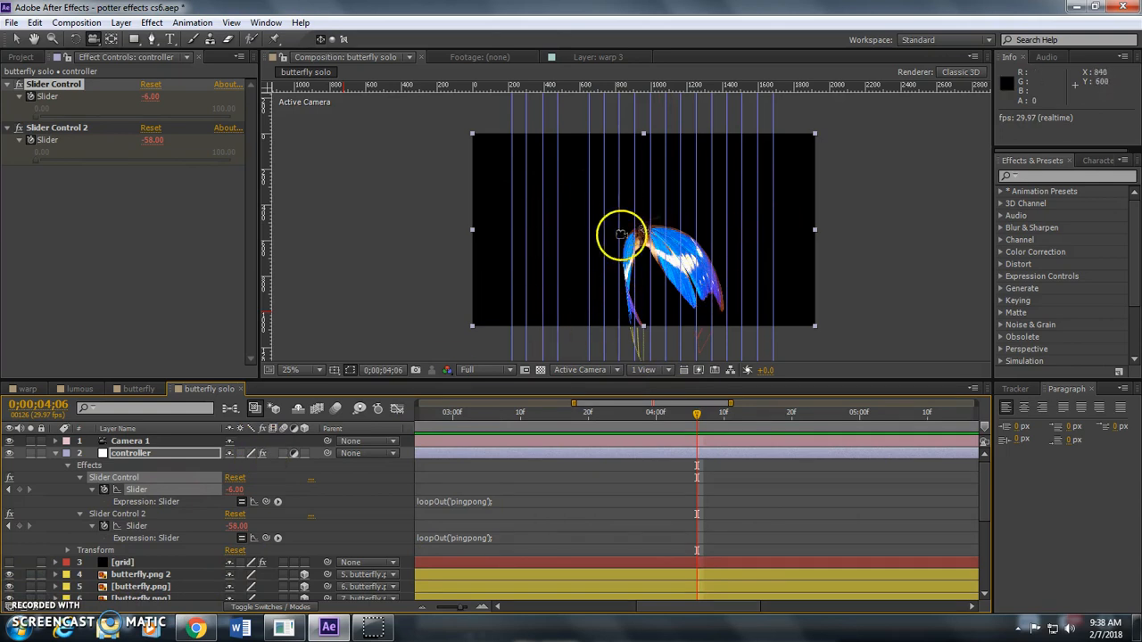
drag(673, 257, 701, 357)
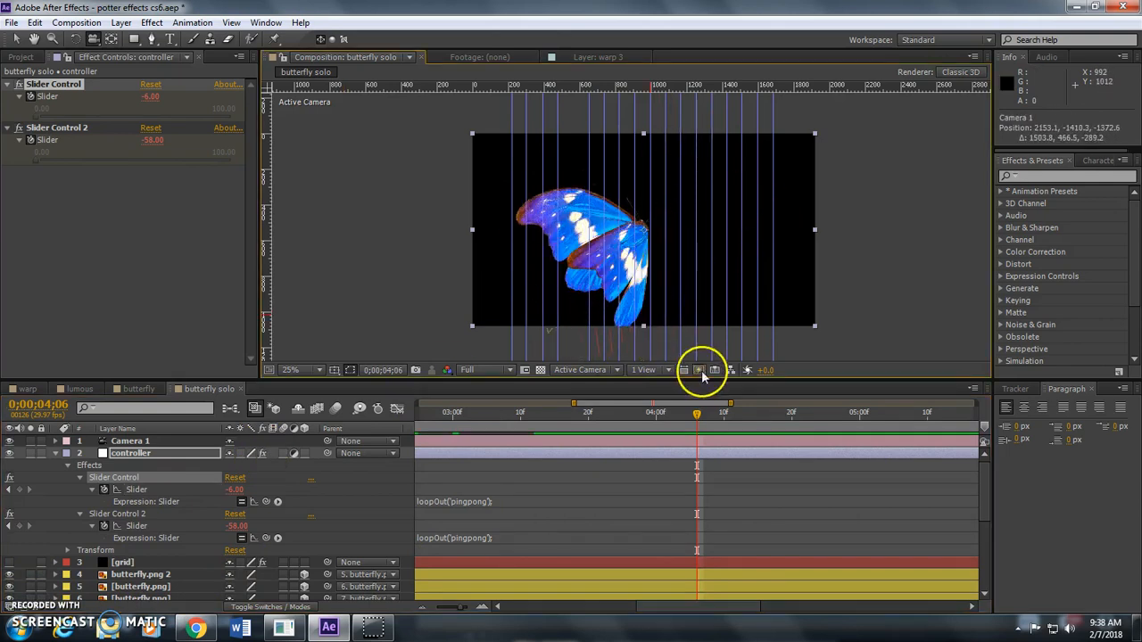
drag(695, 416, 644, 413)
- Open the butterfly composition and inspect its MVI_0831.MOV layer and the commands available for that footage in the project
click(124, 389)
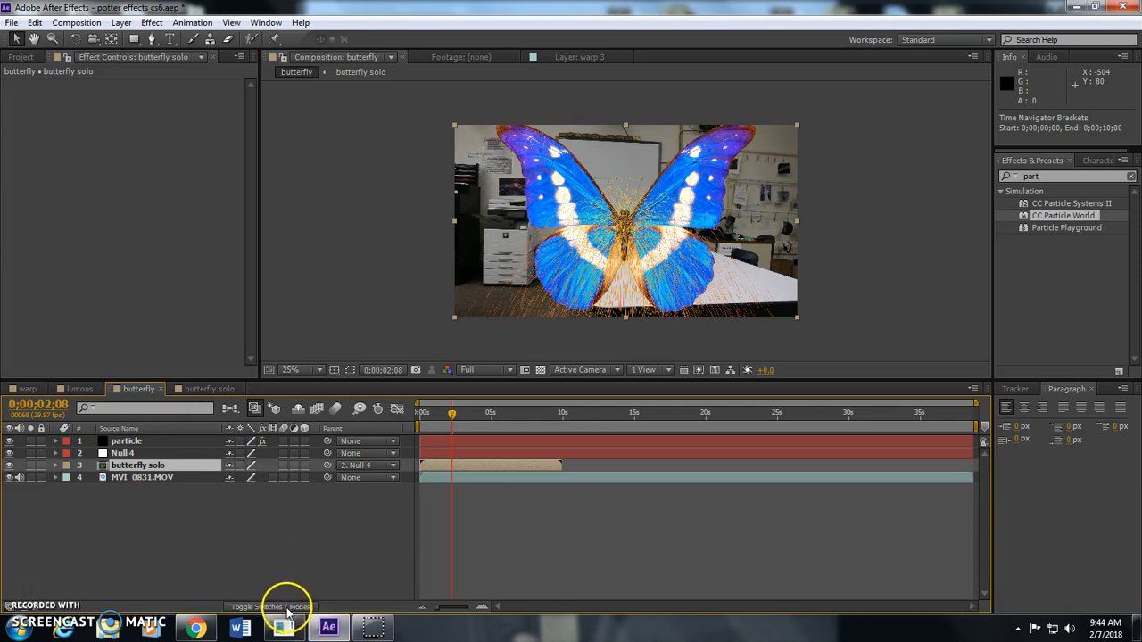
click(139, 479)
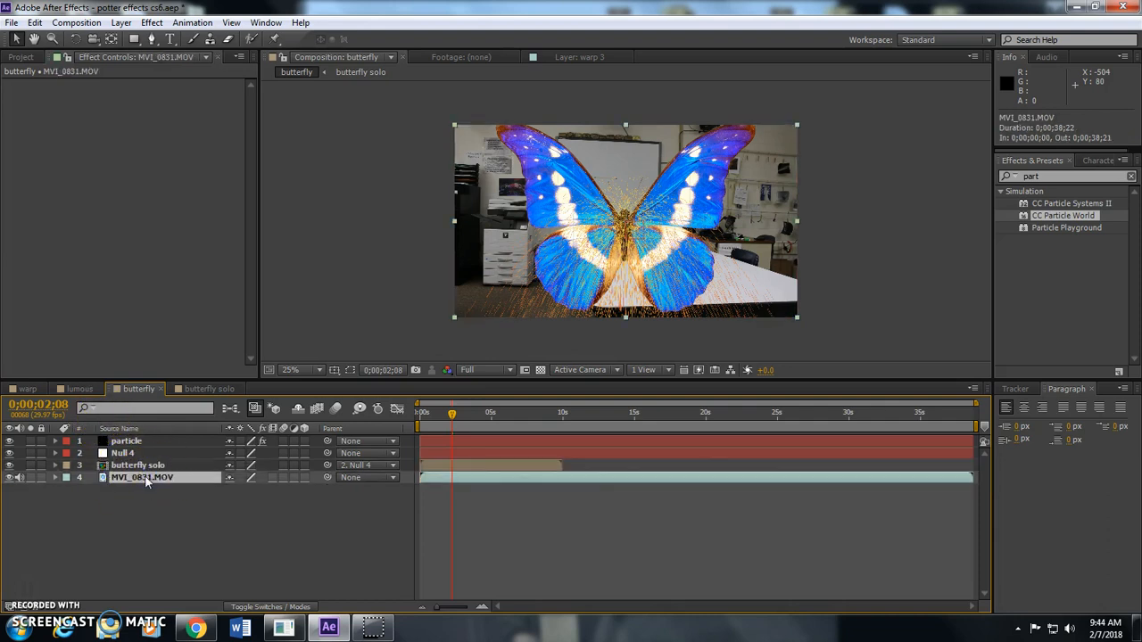
click(18, 58)
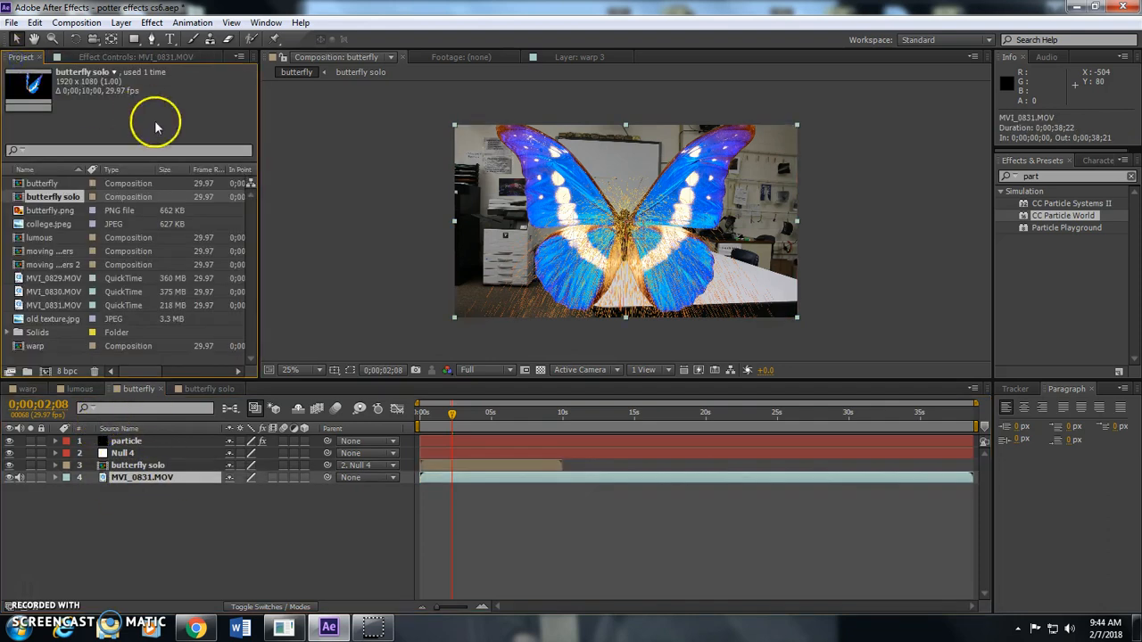
right_click(55, 306)
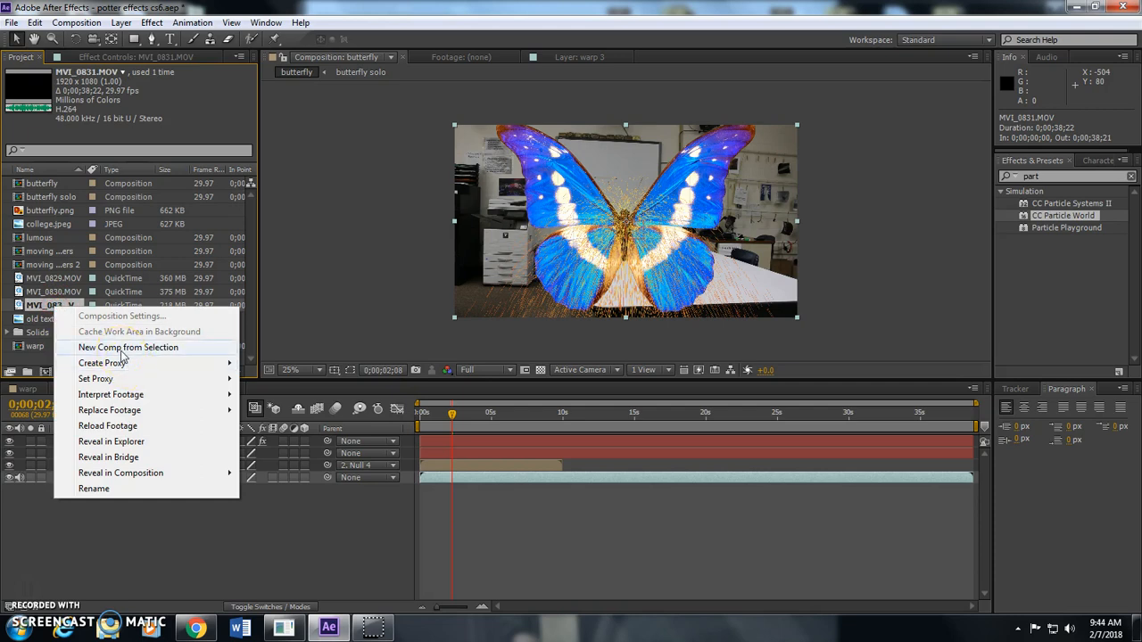
click(18, 542)
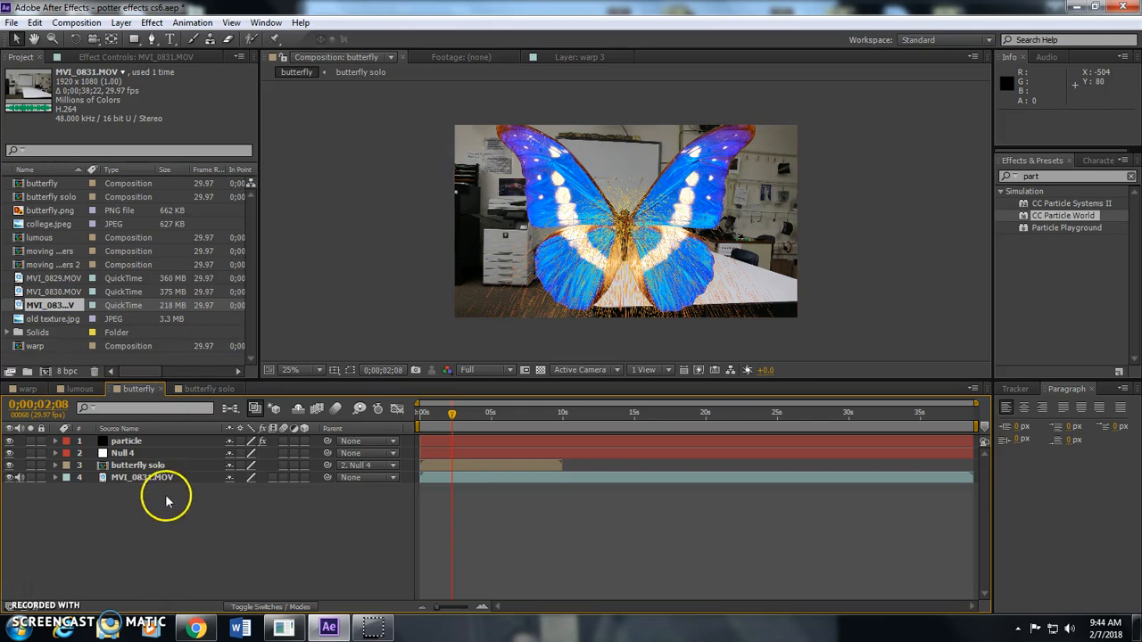
- Select the butterfly solo layer, return to the butterfly solo composition and select its grid layer
click(129, 465)
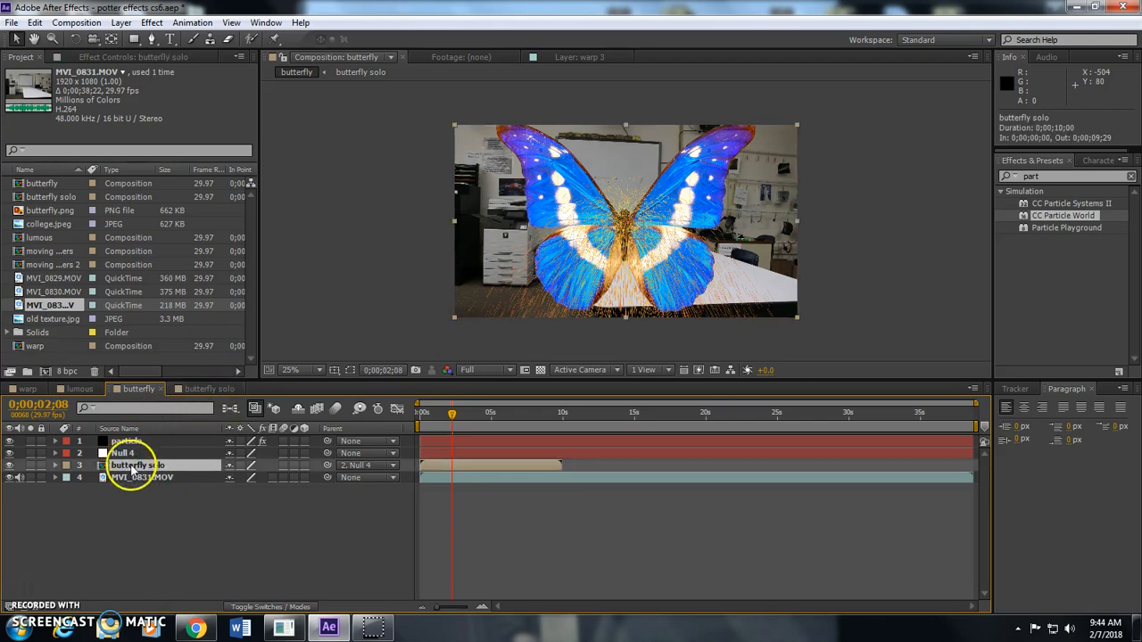
click(198, 391)
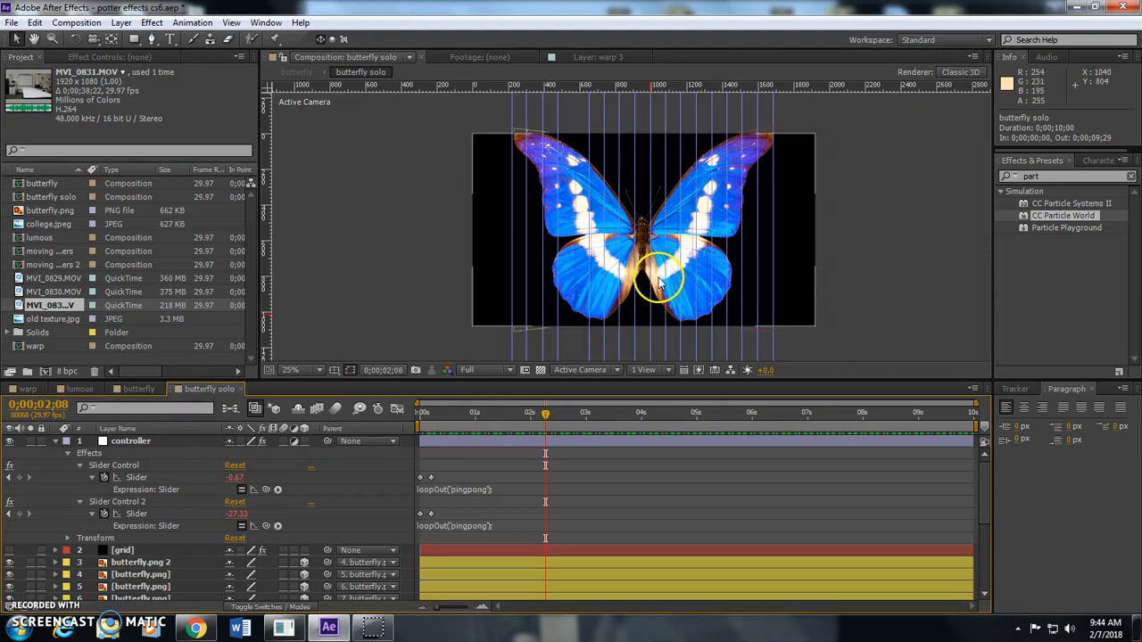
click(142, 443)
click(113, 552)
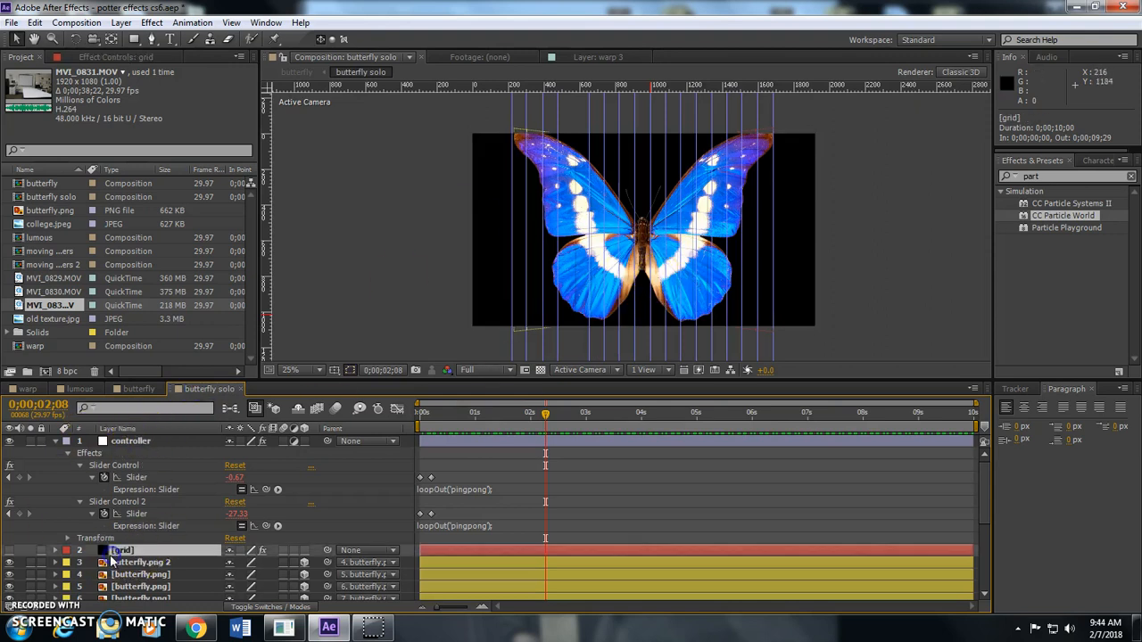
- Delete the grid layer from the butterfly solo composition and collapse the controller layer's properties
key(Delete)
click(138, 486)
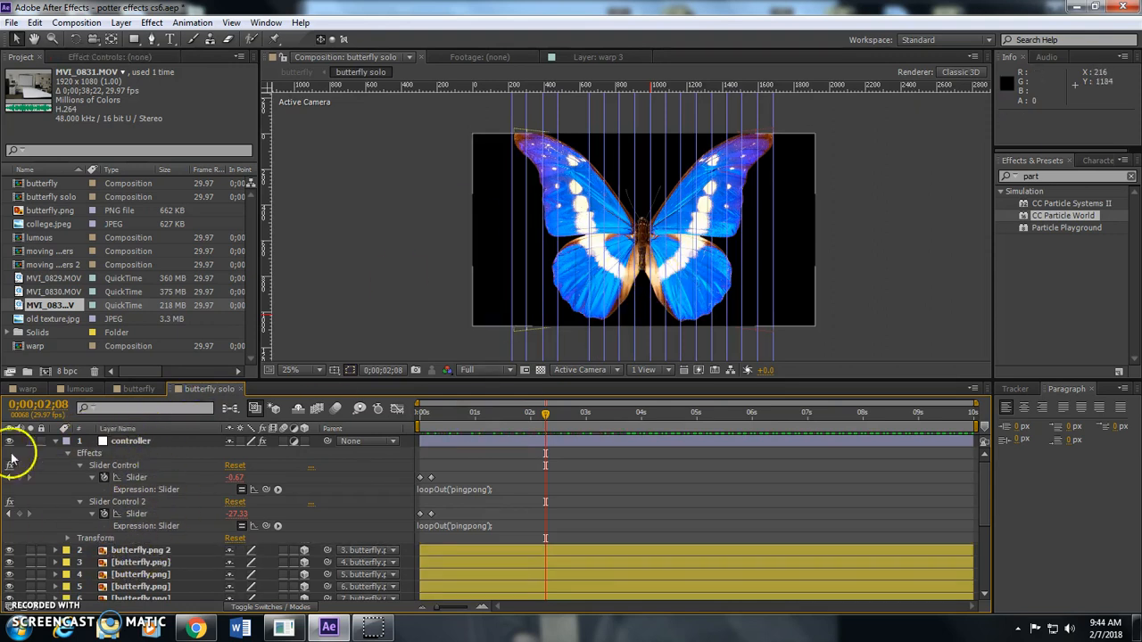
click(55, 442)
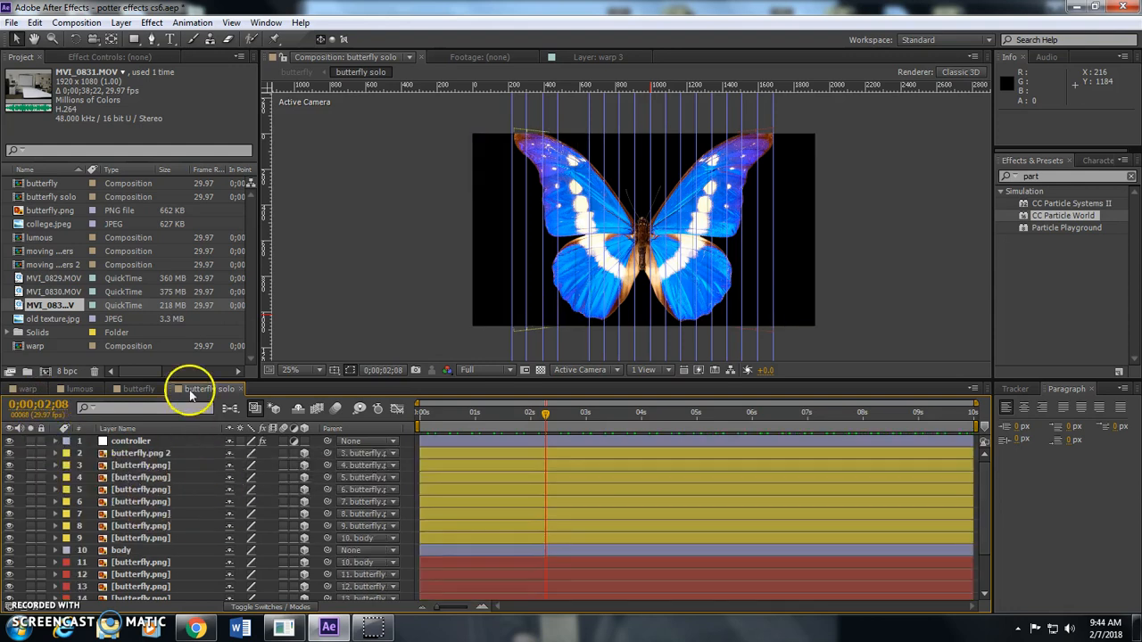
- In the butterfly composition, make Null 4 and butterfly solo 3D layers and enable collapse transformations on butterfly solo
click(136, 390)
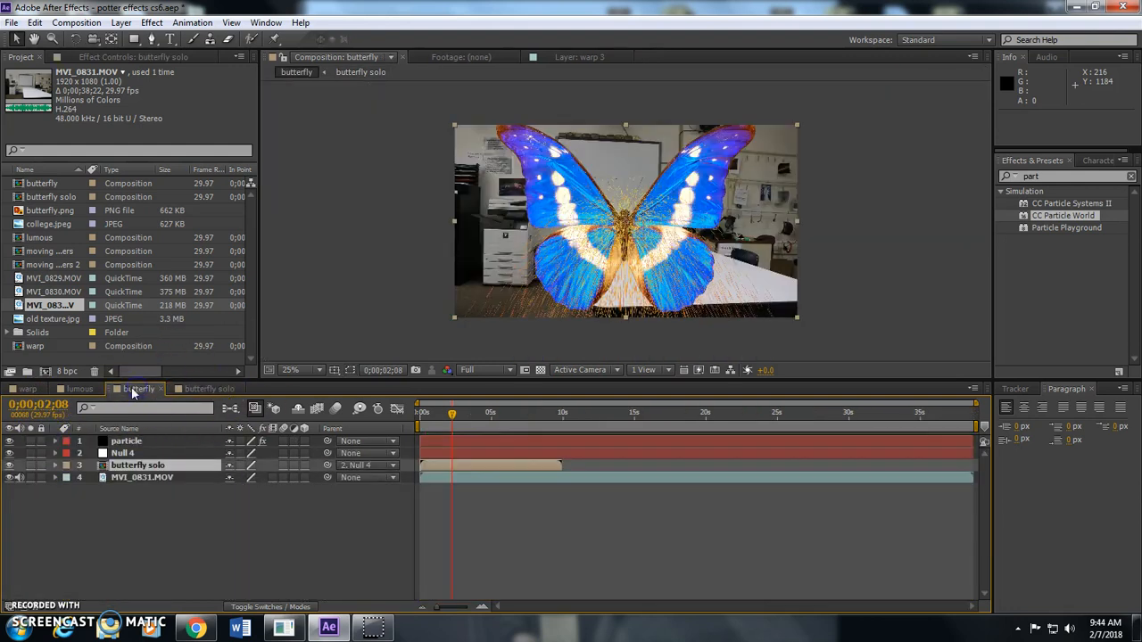
click(116, 453)
click(304, 453)
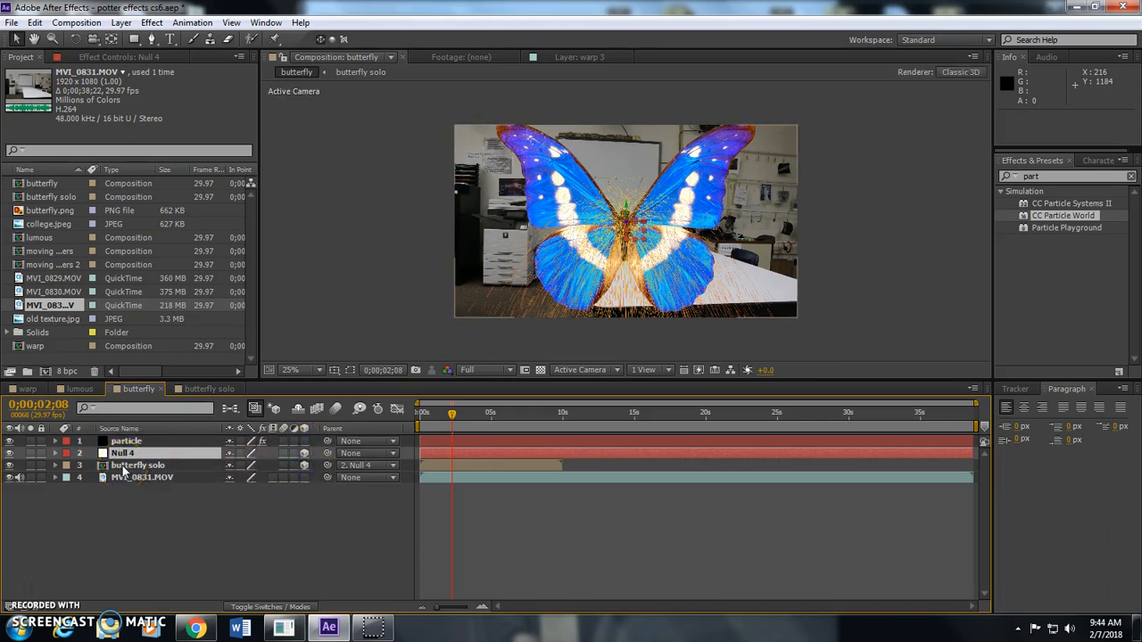
click(240, 466)
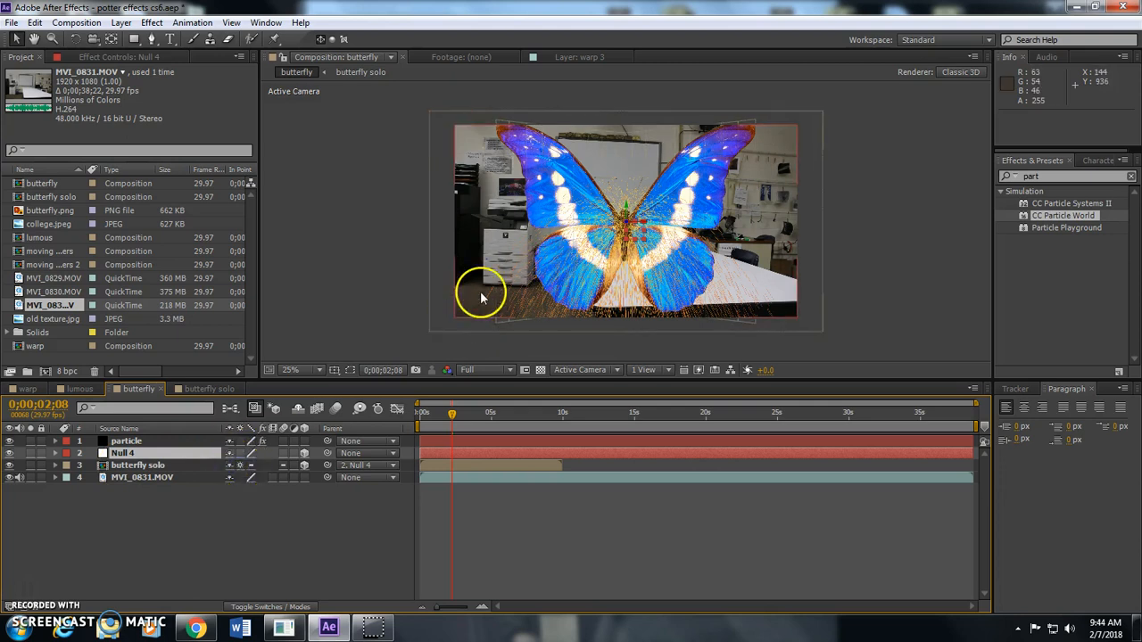
- Rotate the butterfly solo layer to an orientation of about 276°, 0°, 0° and scrub to 0;00;04;12 to check the flapping
key(w)
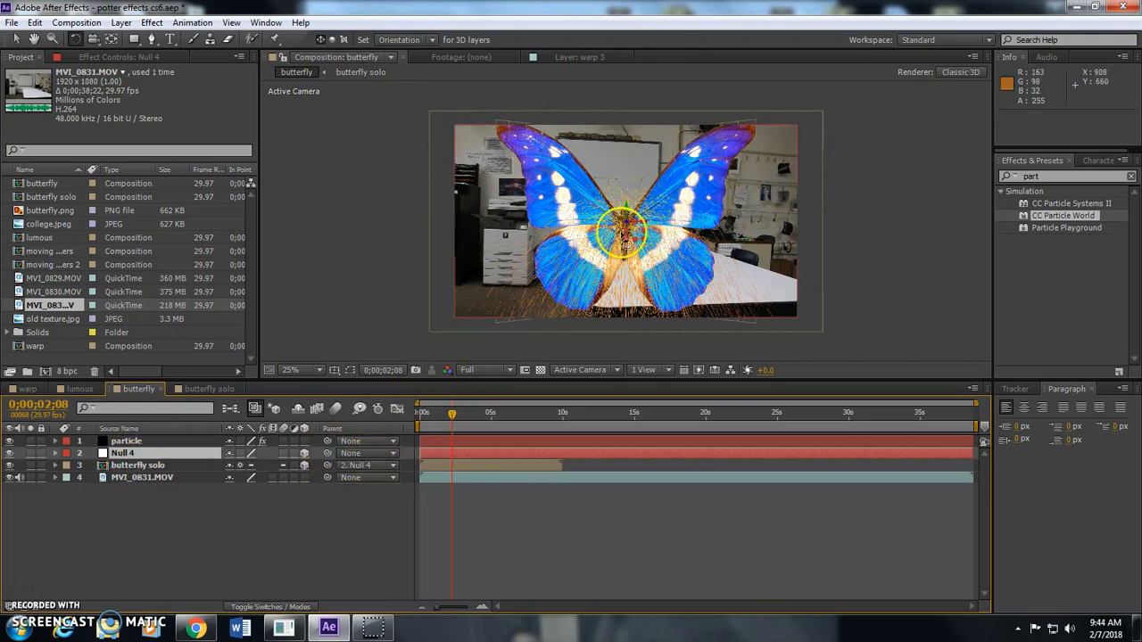
click(141, 465)
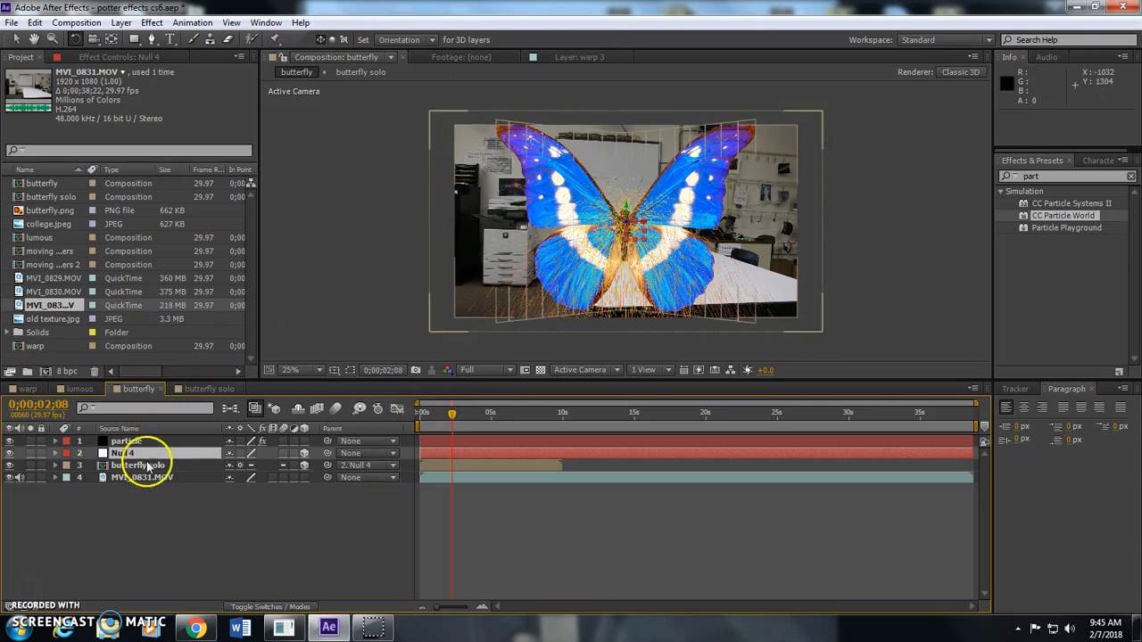
mouse_move(626, 224)
mouse_down()
mouse_move(640, 194)
mouse_move(638, 206)
mouse_up()
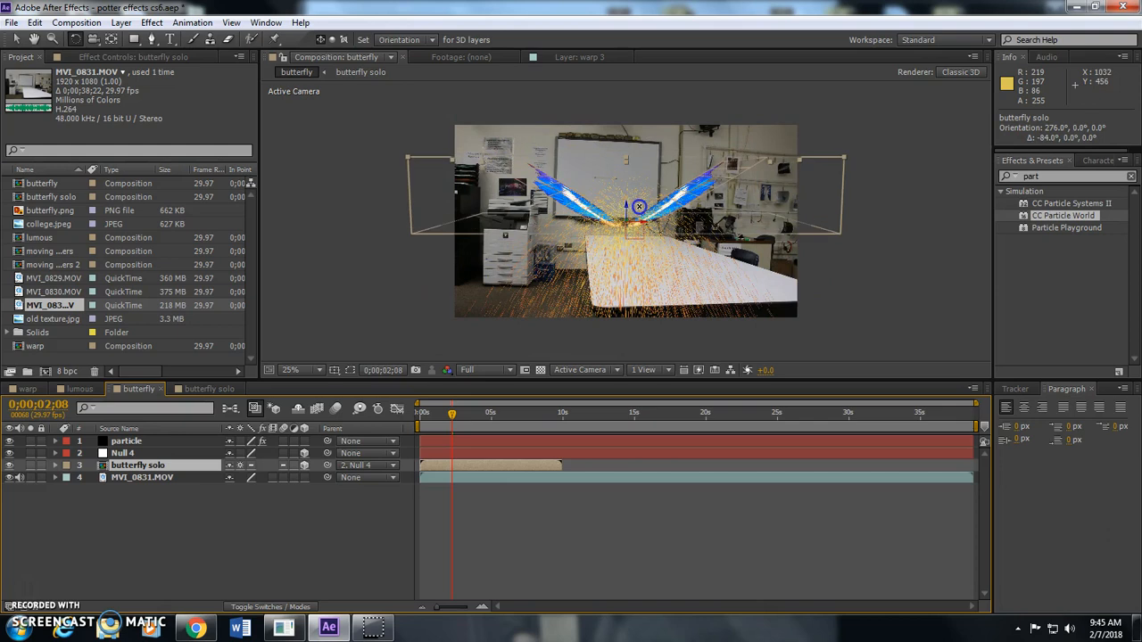
click(454, 424)
drag(450, 416, 484, 416)
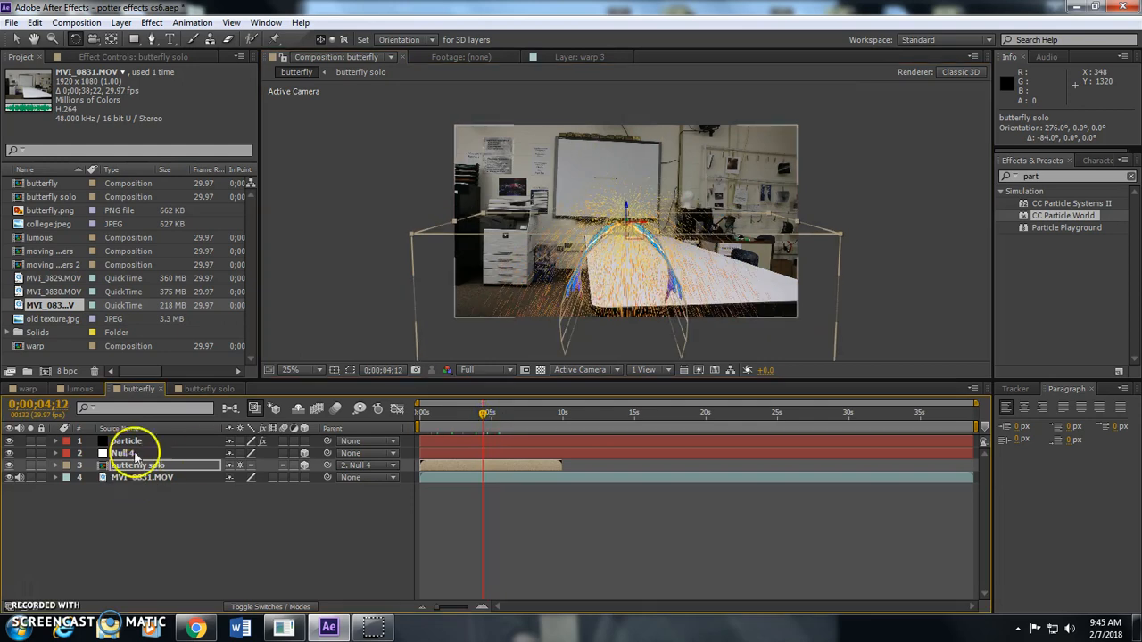
click(124, 441)
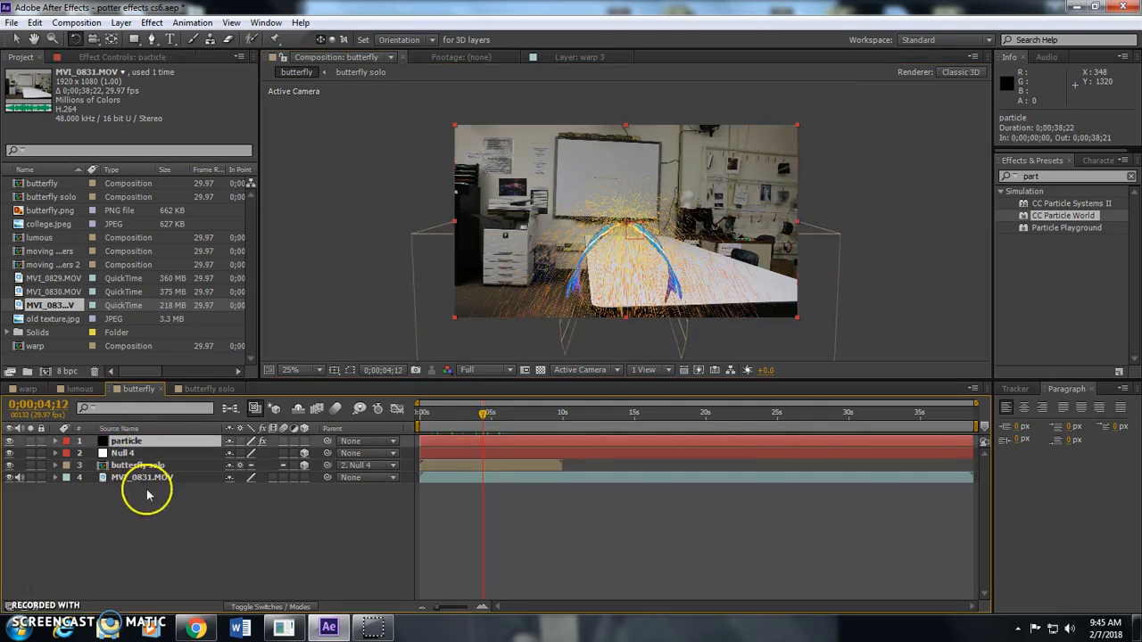
click(122, 22)
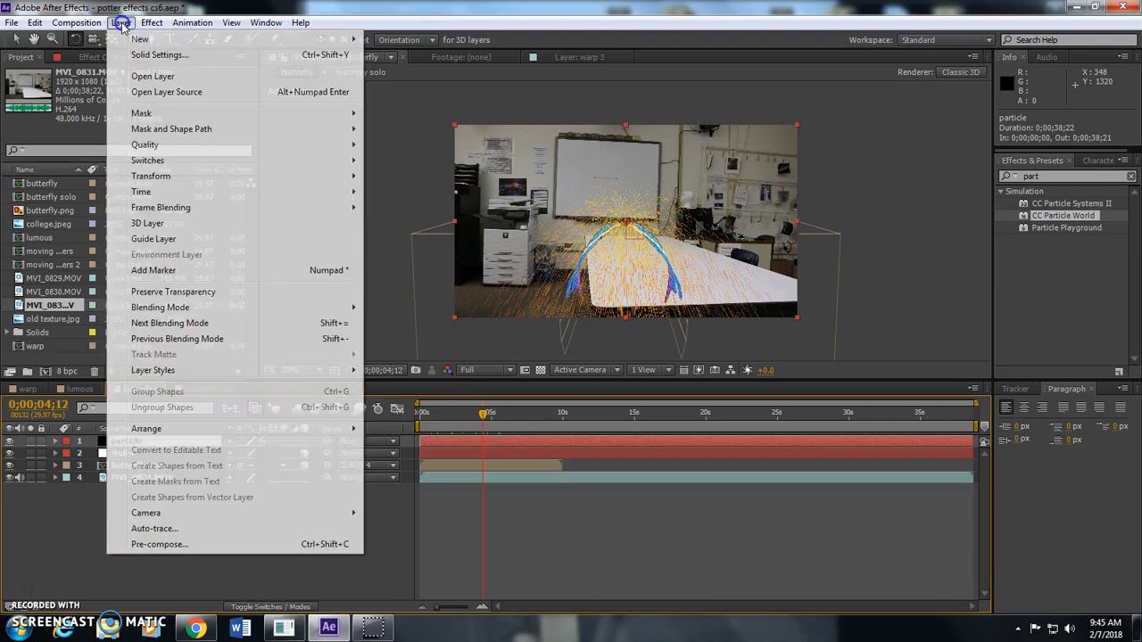
mouse_move(140, 40)
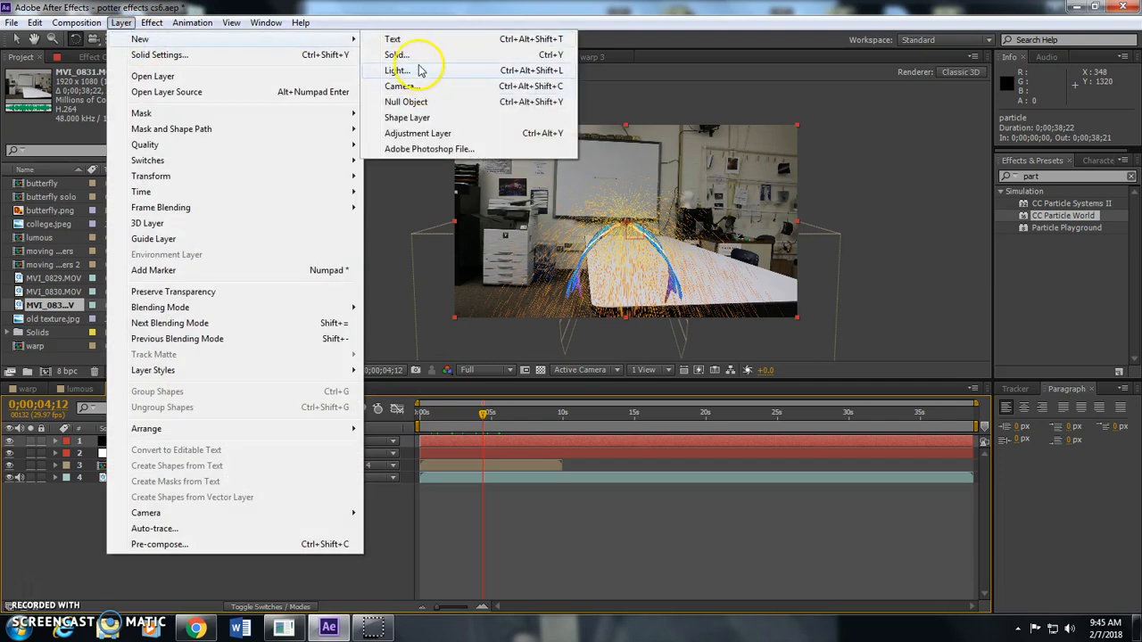
click(421, 56)
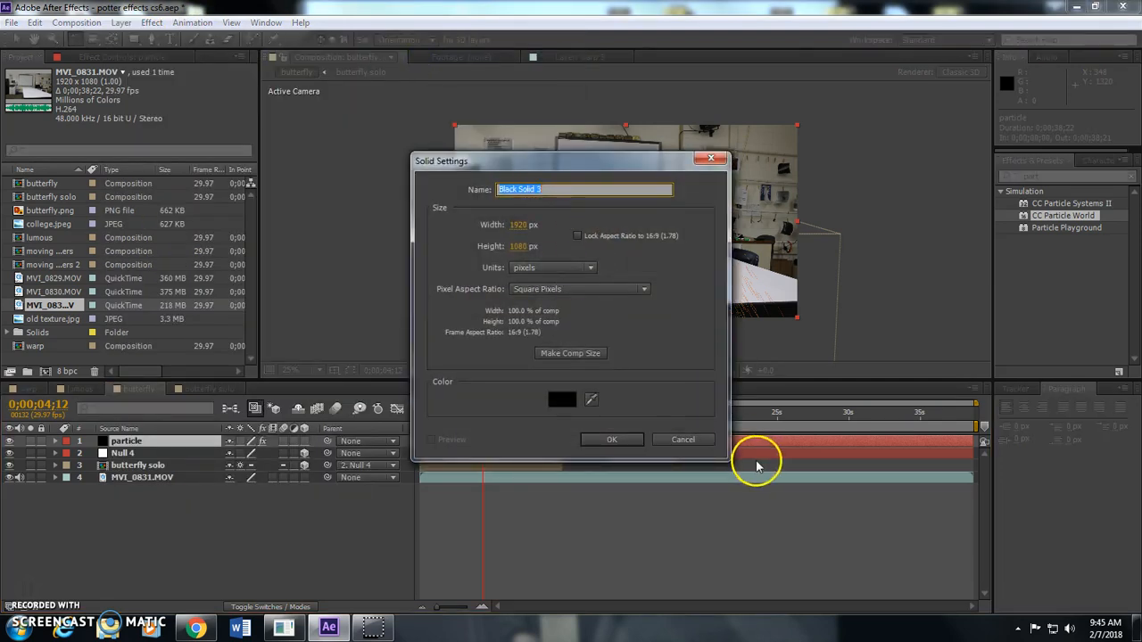
click(683, 439)
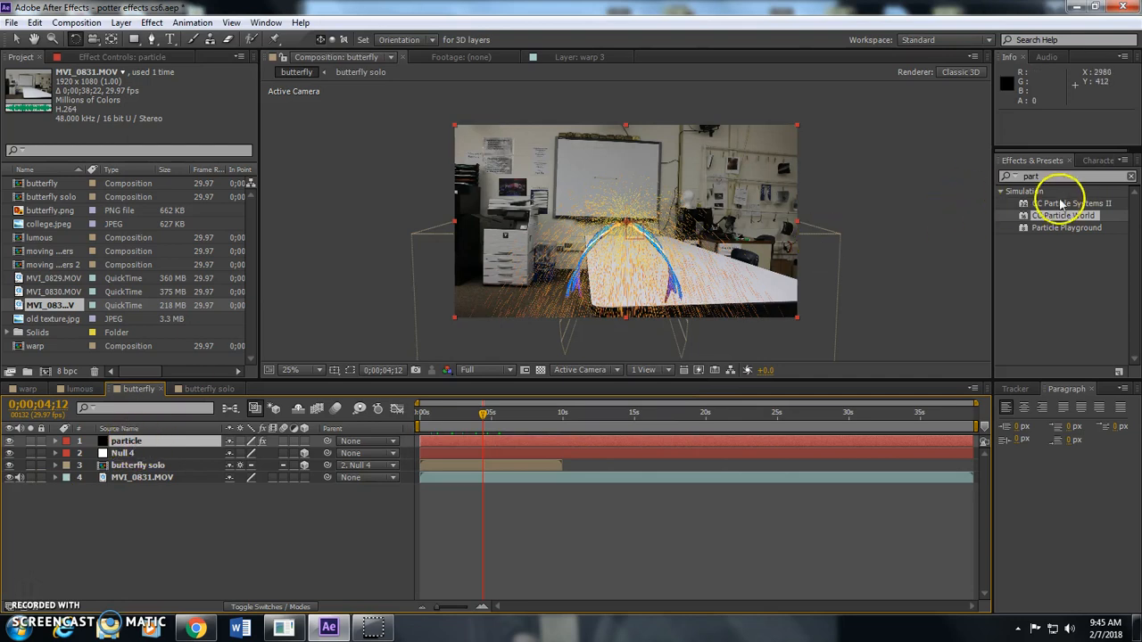
drag(1059, 222, 153, 453)
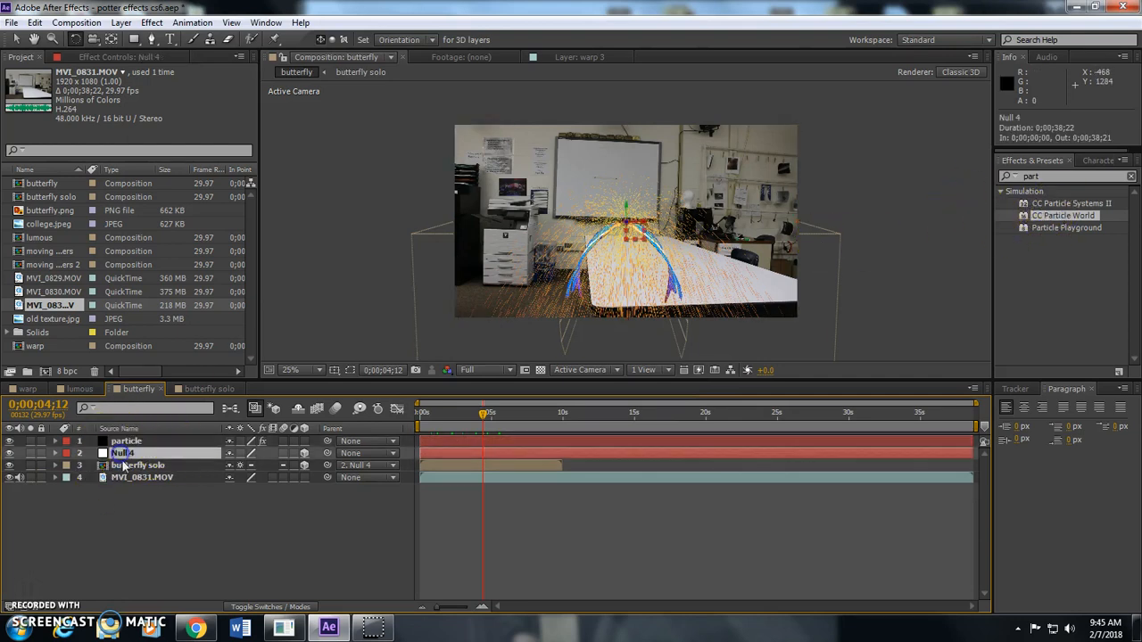
- Parent butterfly solo to Null 4 and add a Position keyframe on Null 4 at 0;00;01;16
click(134, 467)
drag(328, 470, 125, 456)
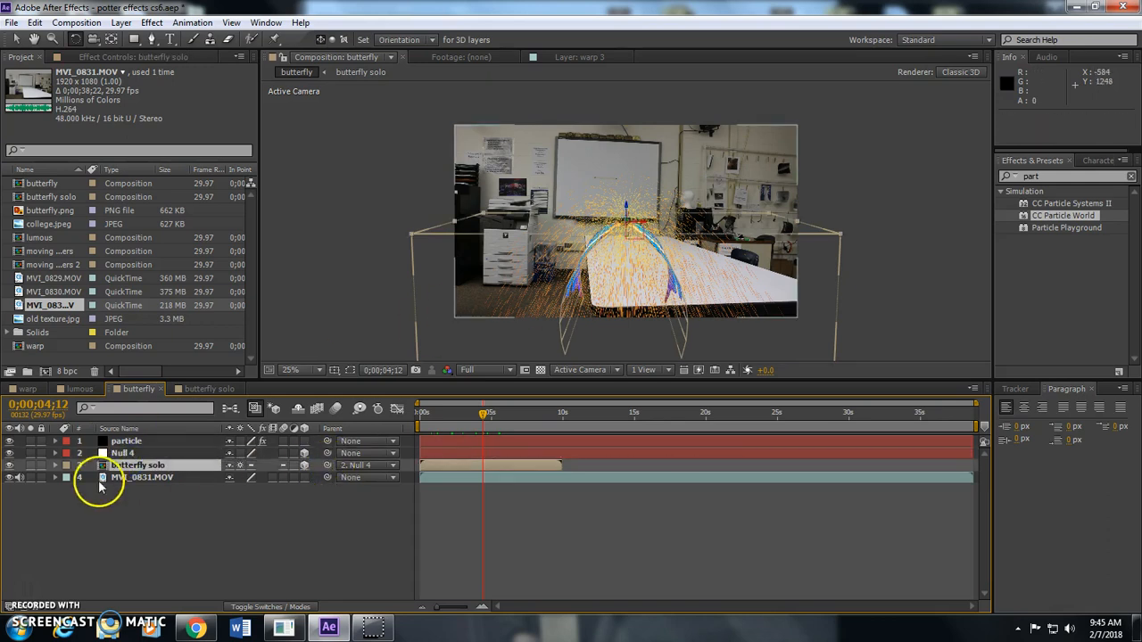
click(118, 454)
key(p)
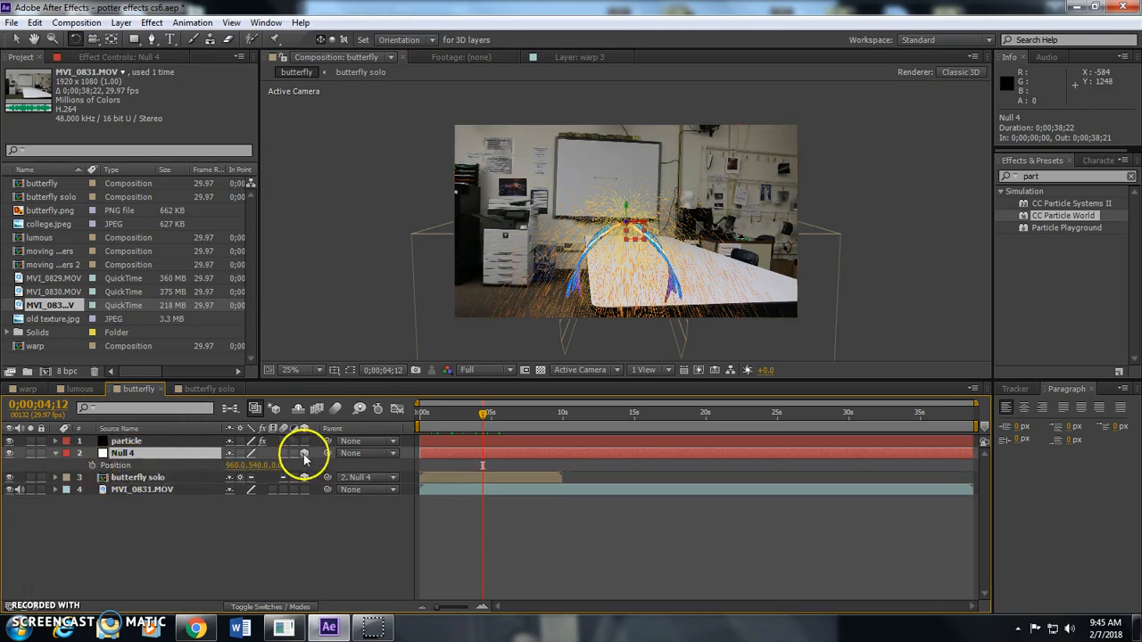
drag(479, 419, 441, 429)
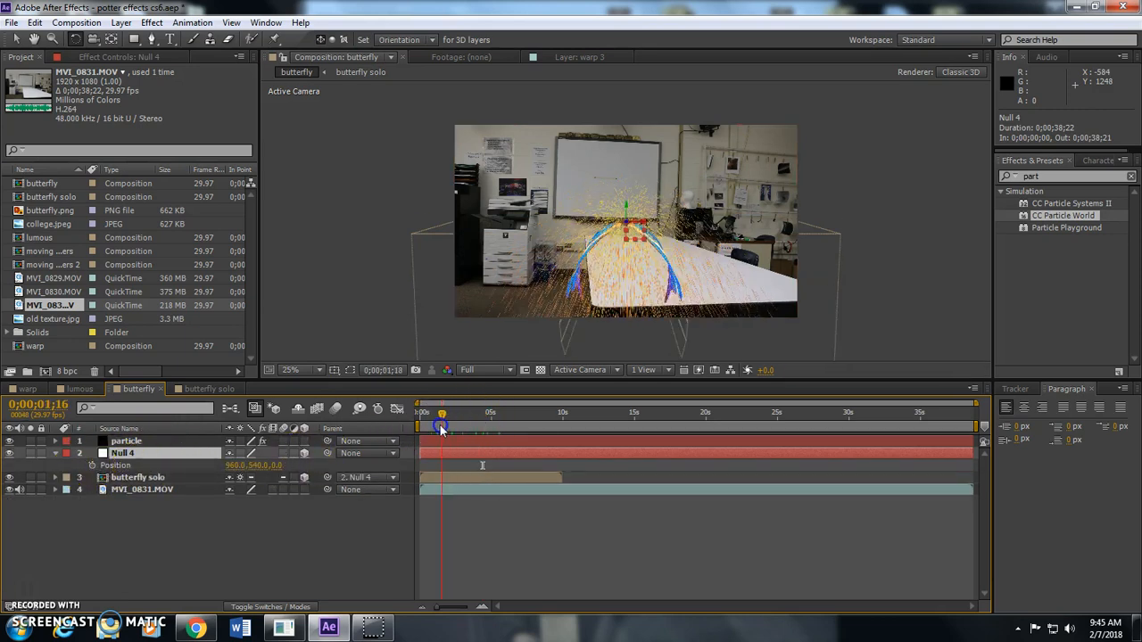
click(92, 466)
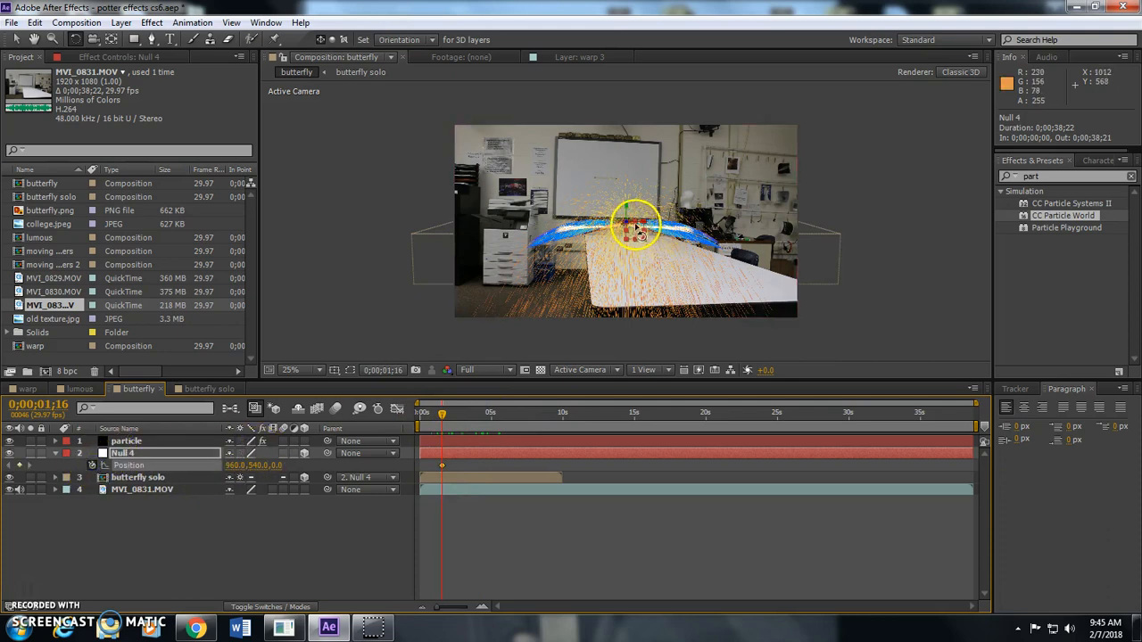
- Move Null 4 over the table to about 1508, 776 and rotate its Y orientation to about 324°
click(15, 39)
drag(633, 230, 730, 257)
key(w)
click(726, 256)
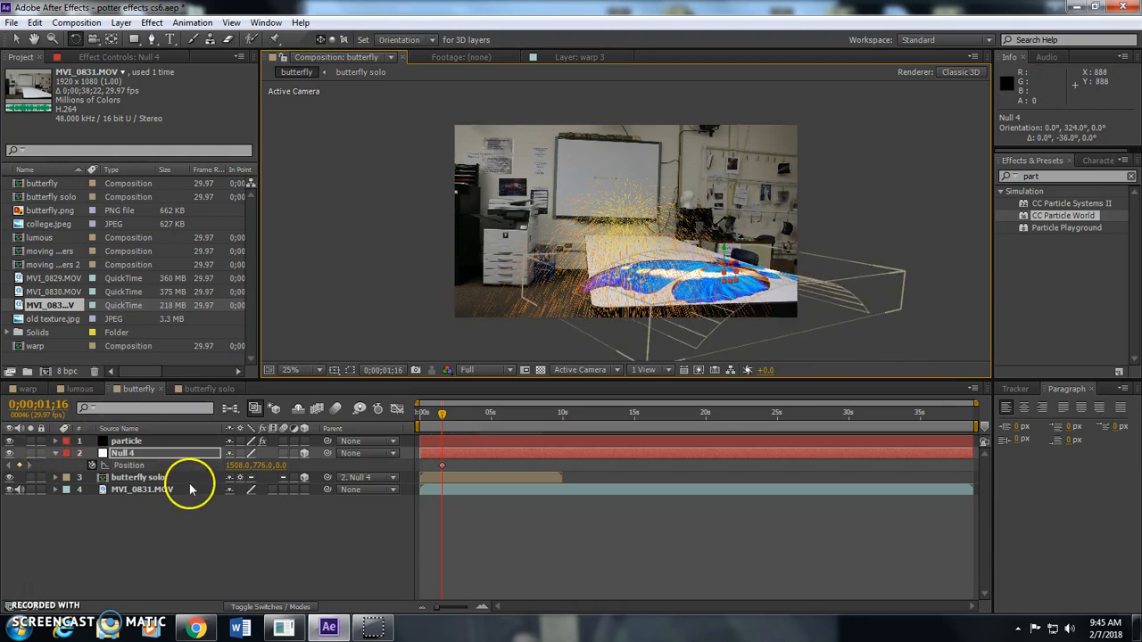
- Keyframe Null 4's orientation and X, Y and Z rotation at 0;00;01;16 and show its position alongside them
key(r)
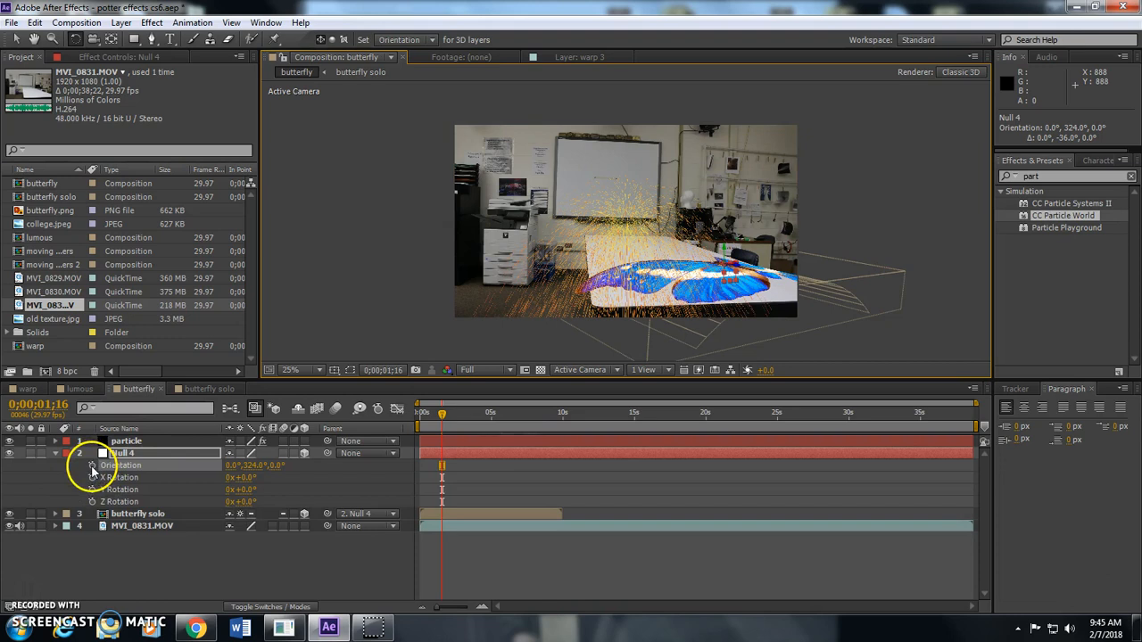
click(92, 466)
key(shift+p)
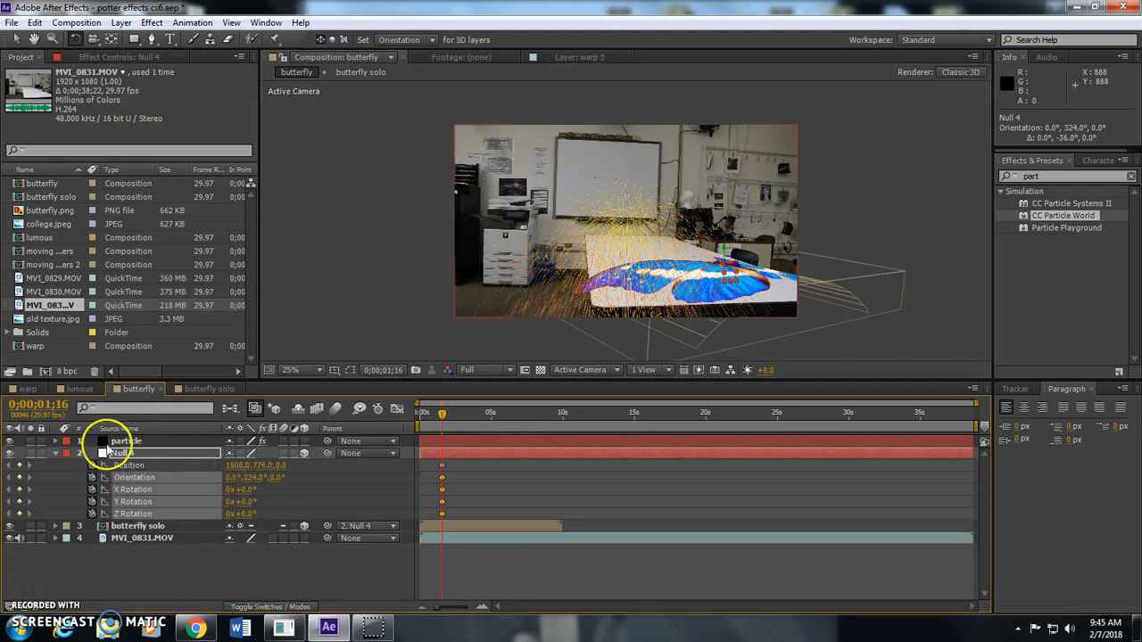
- Move Null 4 to about 368, 469 over the copier at the 0;00;01;16 position keyframe
click(127, 466)
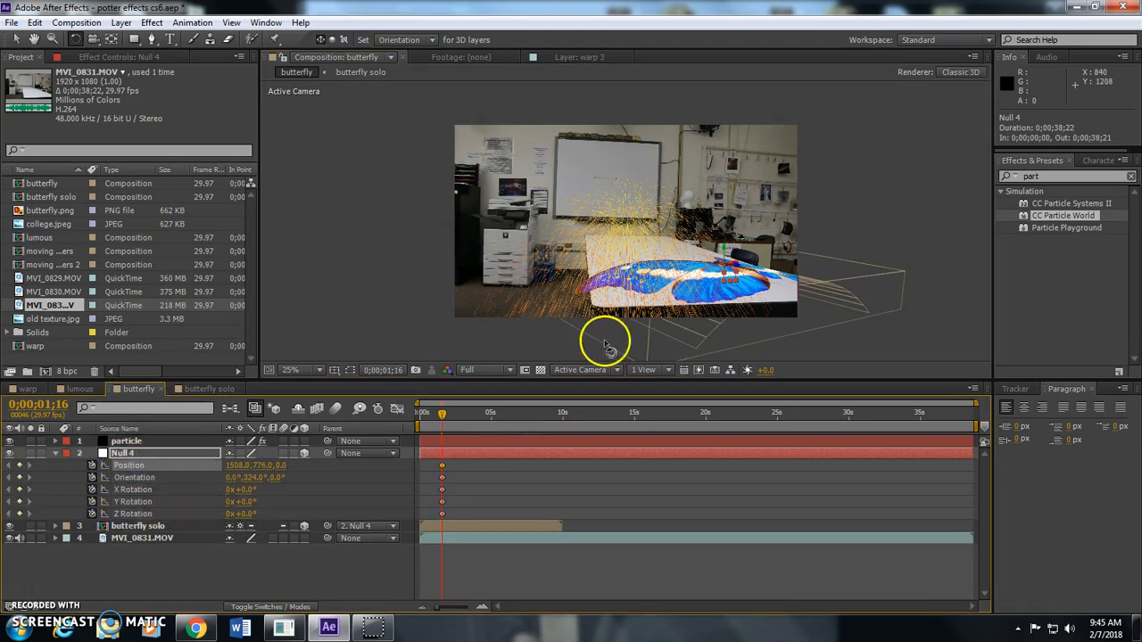
key(v)
drag(730, 279, 527, 220)
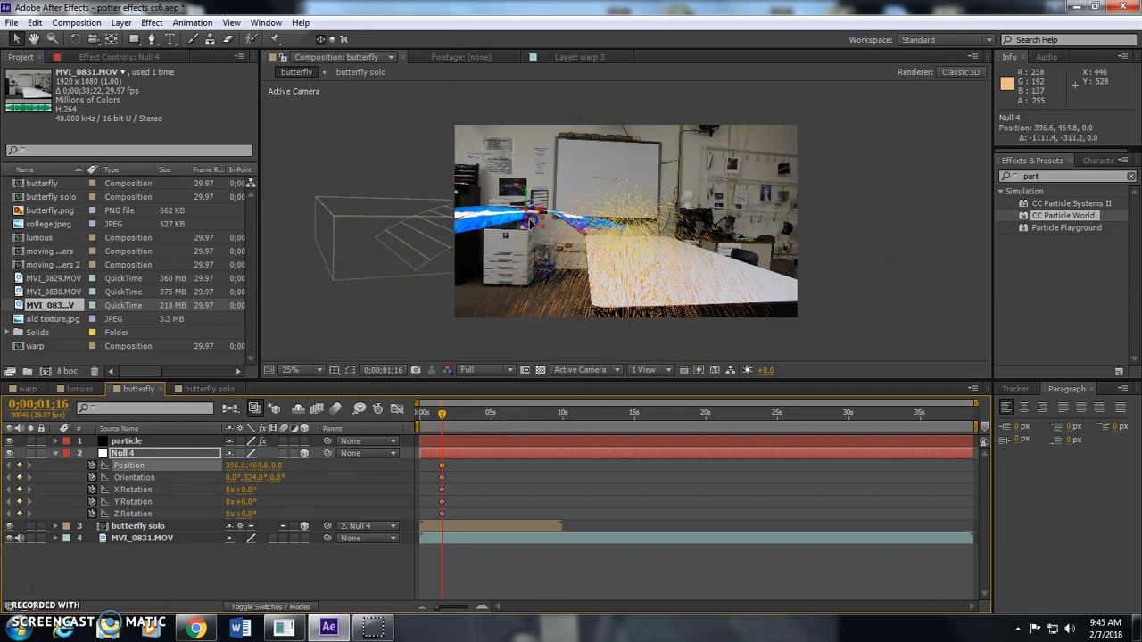
click(630, 369)
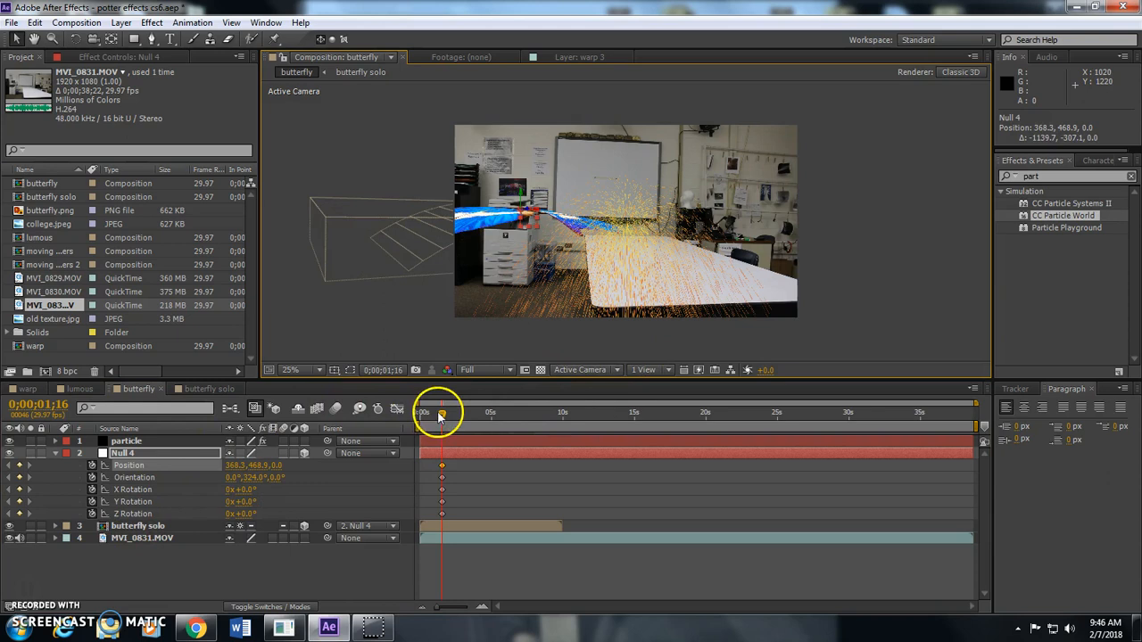
- At the first frame, place Null 4 outside the picture at about 2482, 984 and bend its motion path into a curve
key(Home)
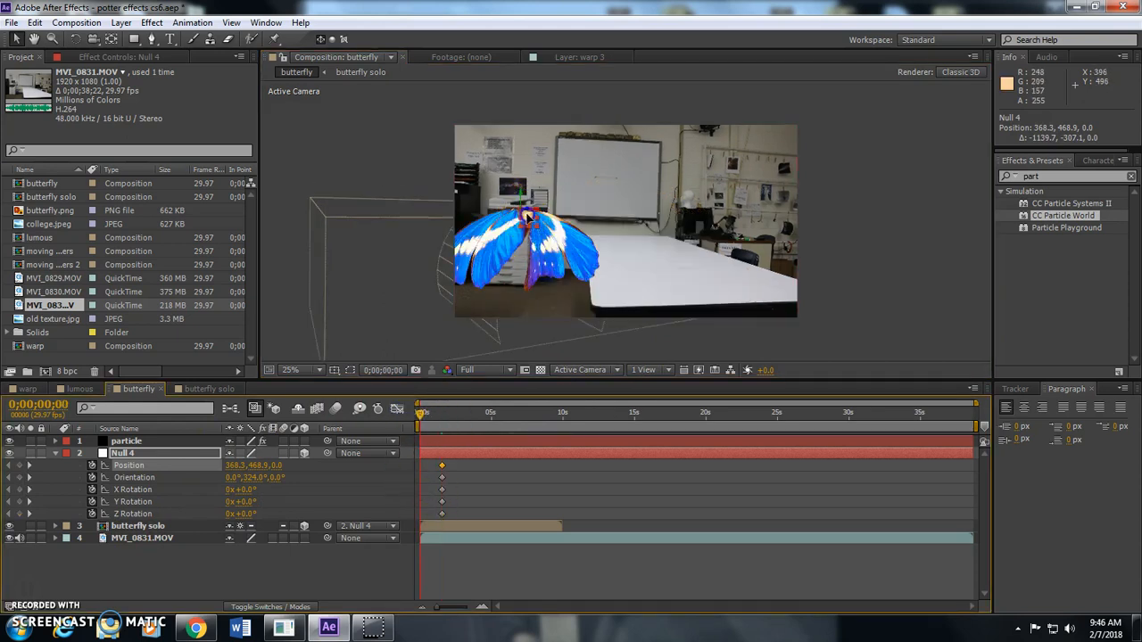
drag(527, 221, 915, 316)
drag(837, 281, 604, 303)
drag(521, 209, 480, 224)
- Shift Null 4's 0;00;01;16 keyframes to 0;00;10;00 and scrub to 0;00;06;22 to check the flight
drag(429, 457, 673, 510)
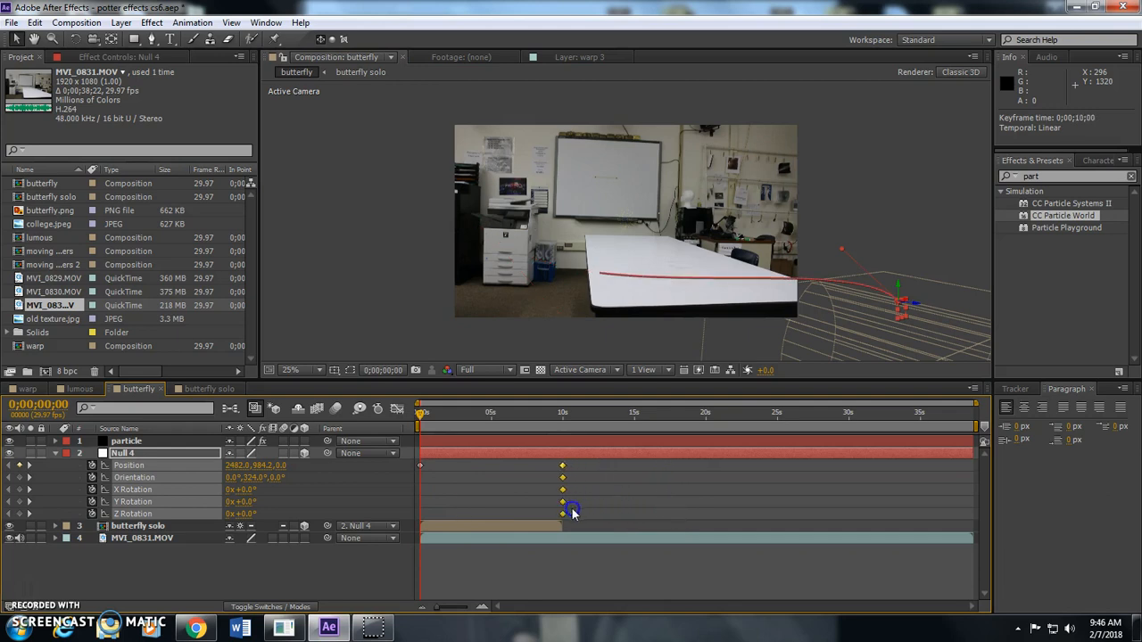
drag(420, 413, 516, 420)
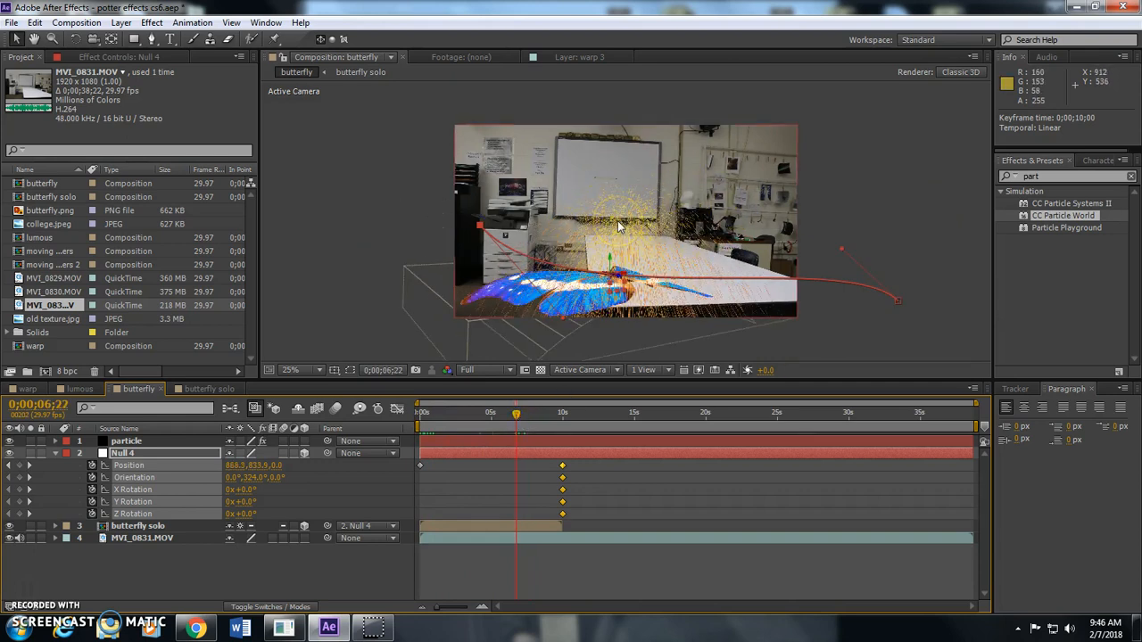
- Place the particle layer directly above MVI_0831.MOV, behind the butterfly, and show its CC Particle World settings
drag(126, 441, 170, 535)
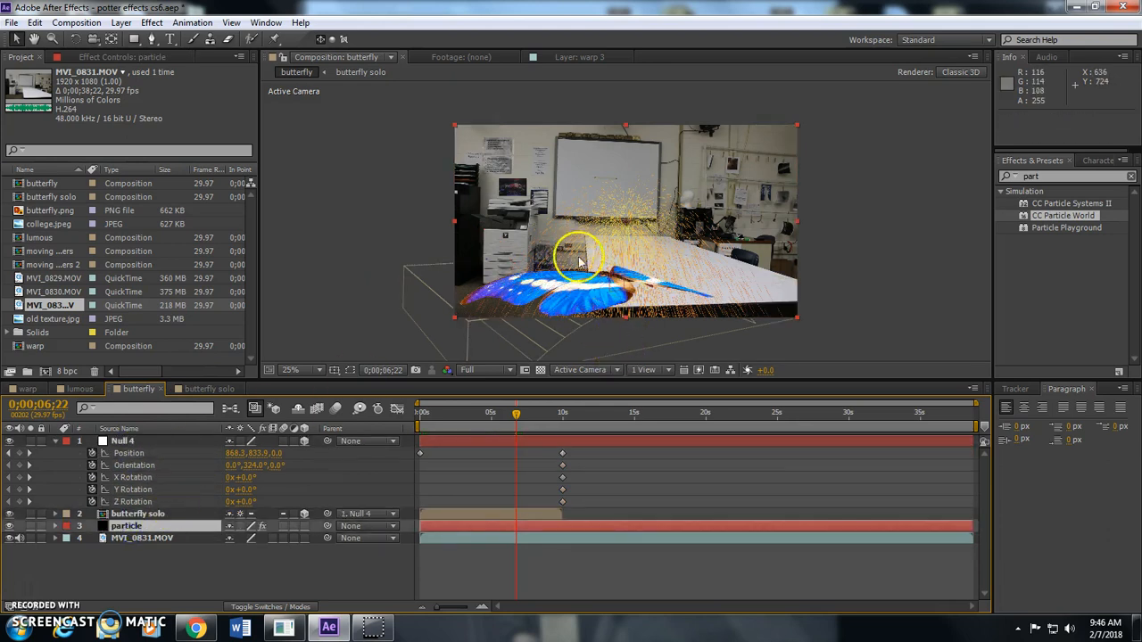
click(584, 305)
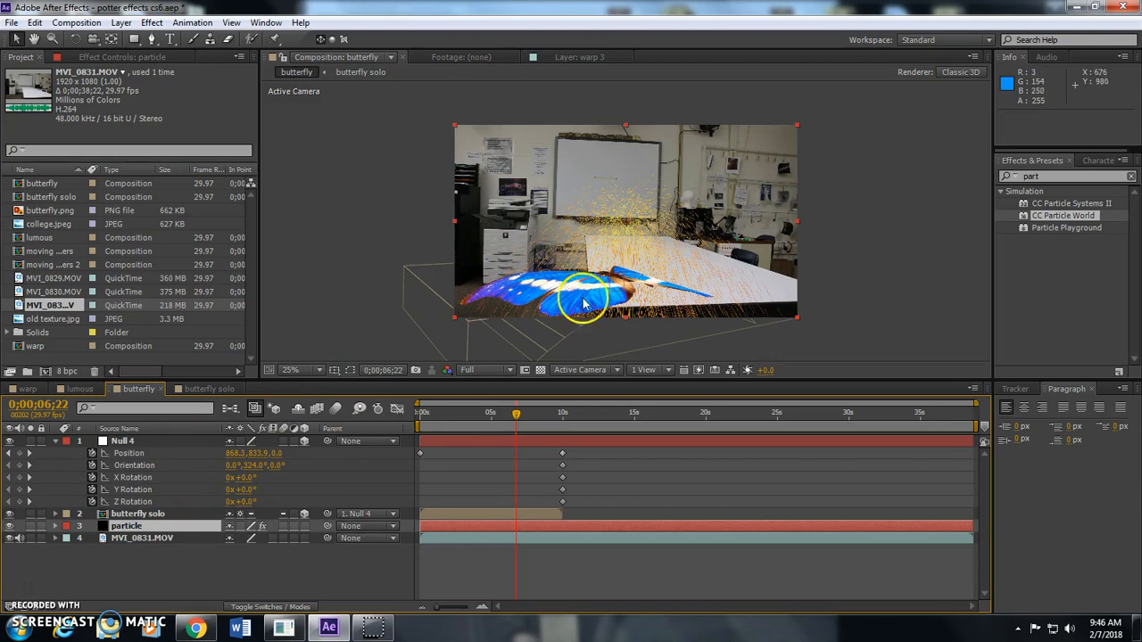
click(106, 56)
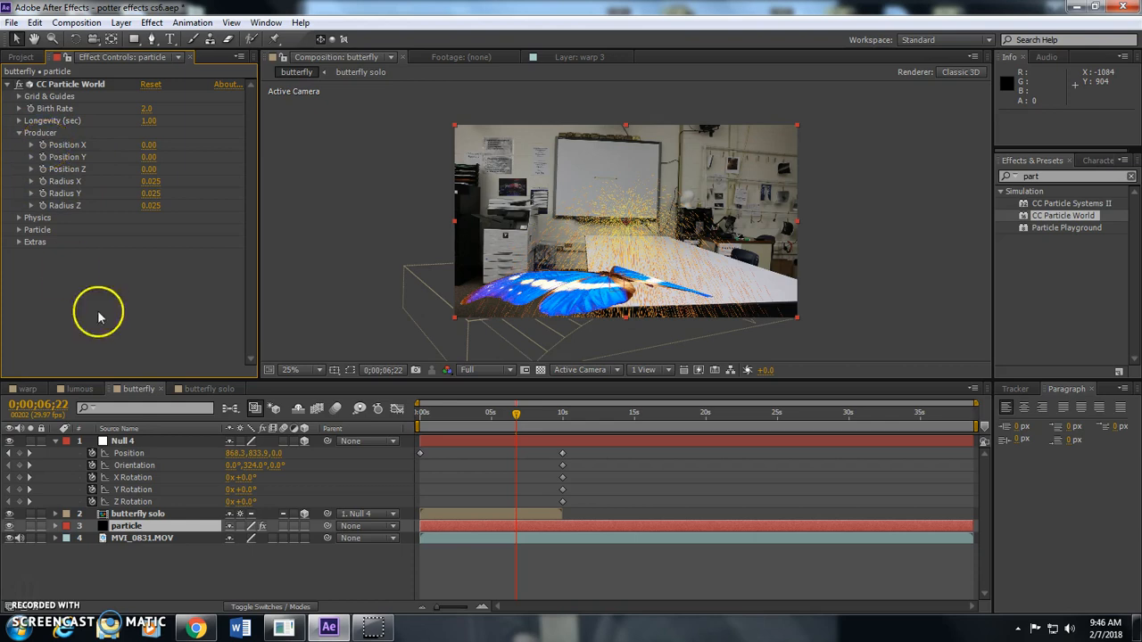
- Add an expression to the particle producer's Position X that links it to Null 4's X position
alt+click(43, 146)
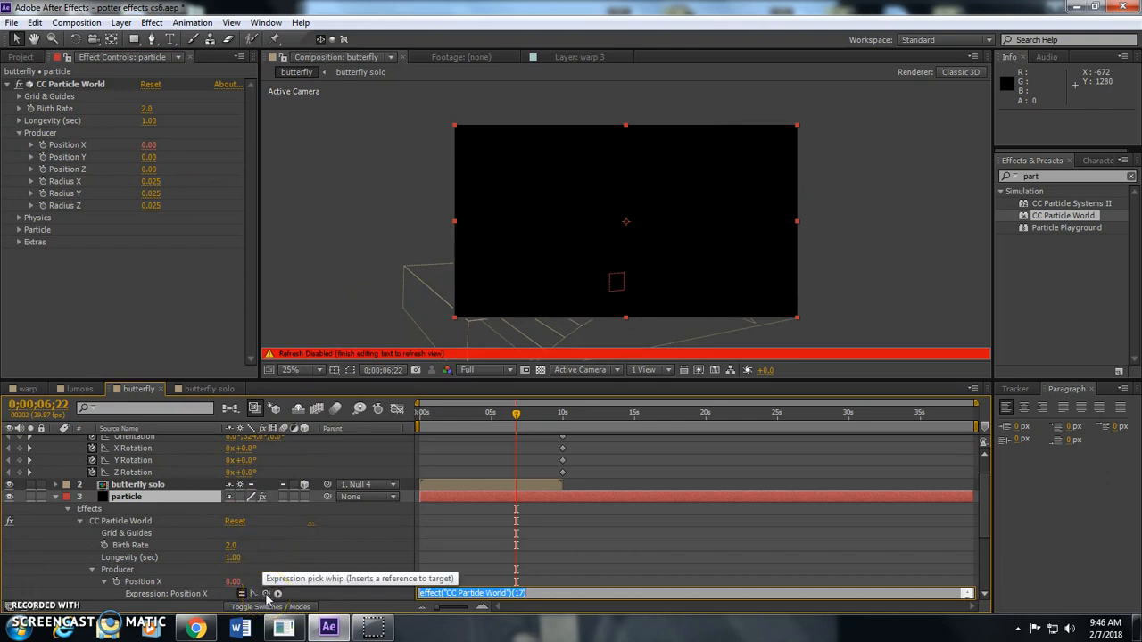
click(265, 584)
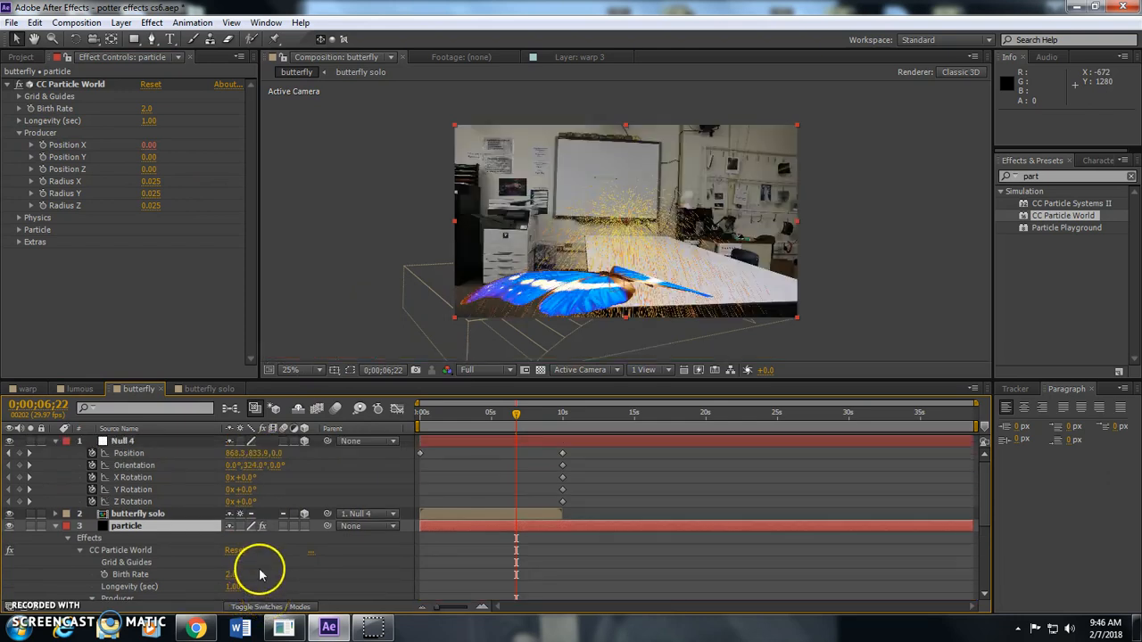
drag(310, 381, 303, 236)
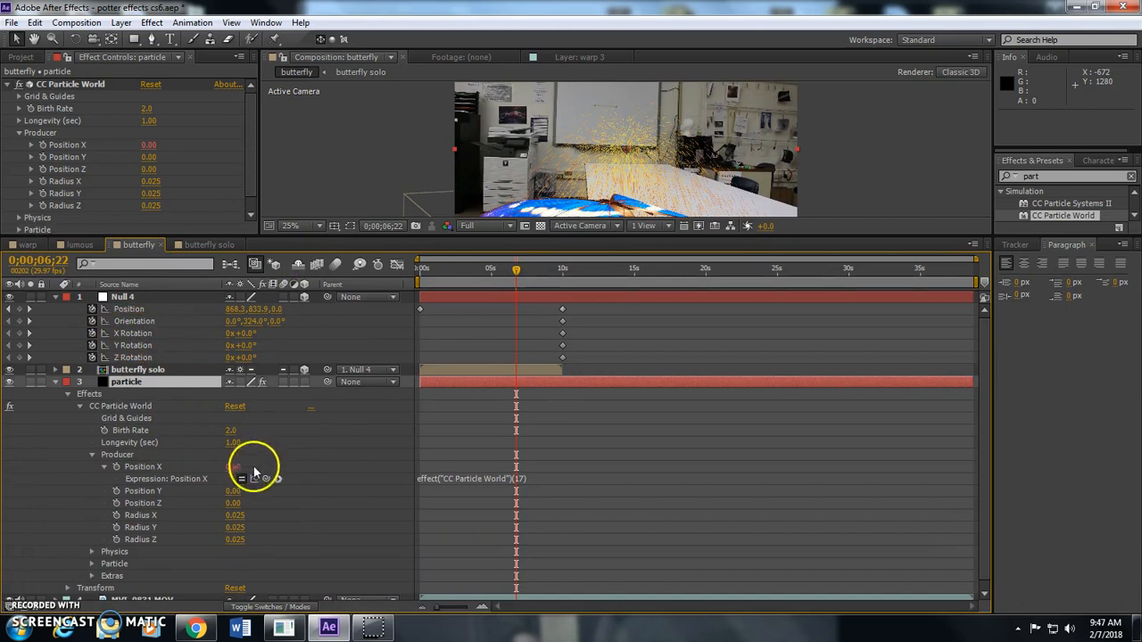
drag(259, 461, 153, 329)
drag(233, 308, 233, 309)
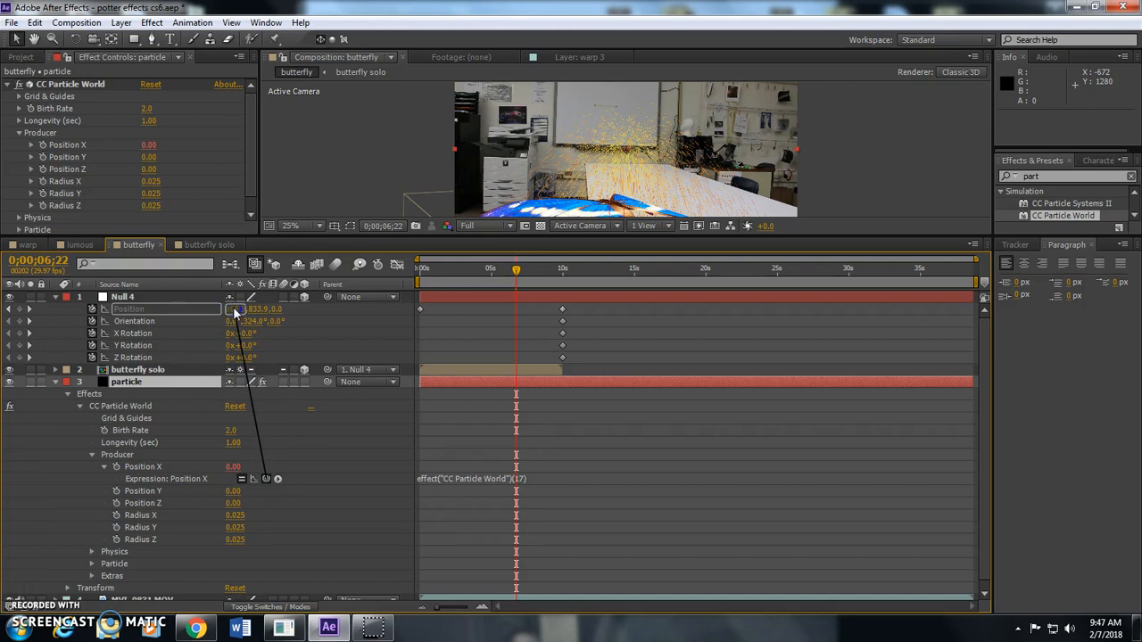
drag(235, 311, 234, 312)
- Add expressions linking the producer's Position Y to Null 4's position[1] and its Position Z to Null 4's position[0]
alt+click(116, 490)
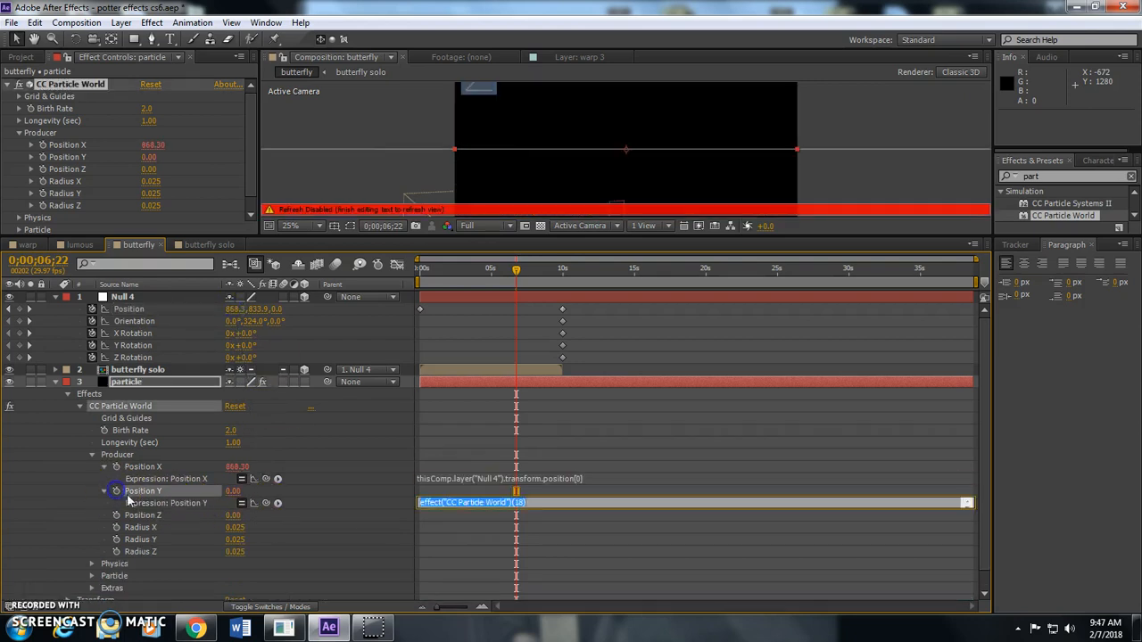
drag(266, 502, 252, 308)
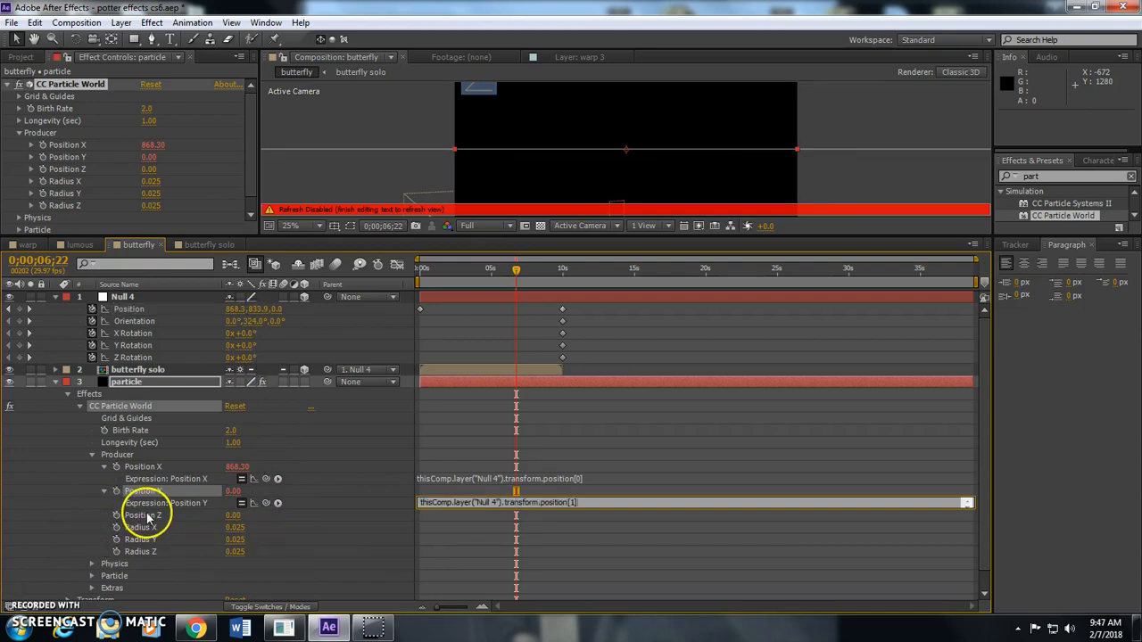
alt+click(116, 516)
drag(266, 526, 273, 314)
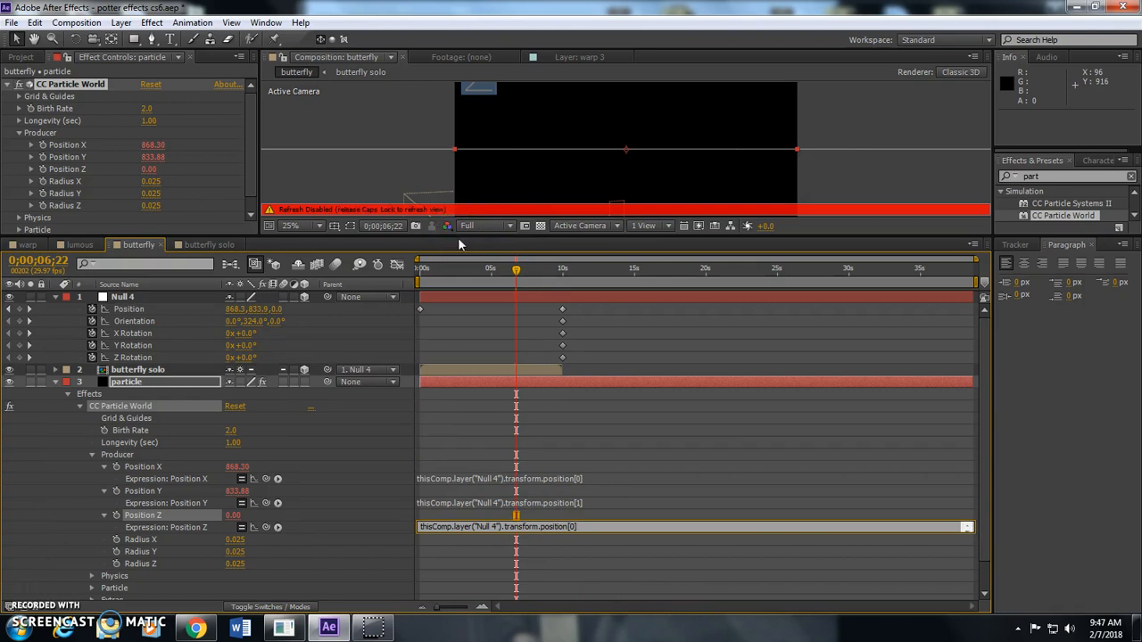
- Scrub to 0;00;07;00 and examine where the particle producer lies relative to the butterfly and the frame
drag(448, 231, 449, 423)
mouse_move(512, 465)
mouse_down()
mouse_move(457, 464)
mouse_move(520, 461)
mouse_up()
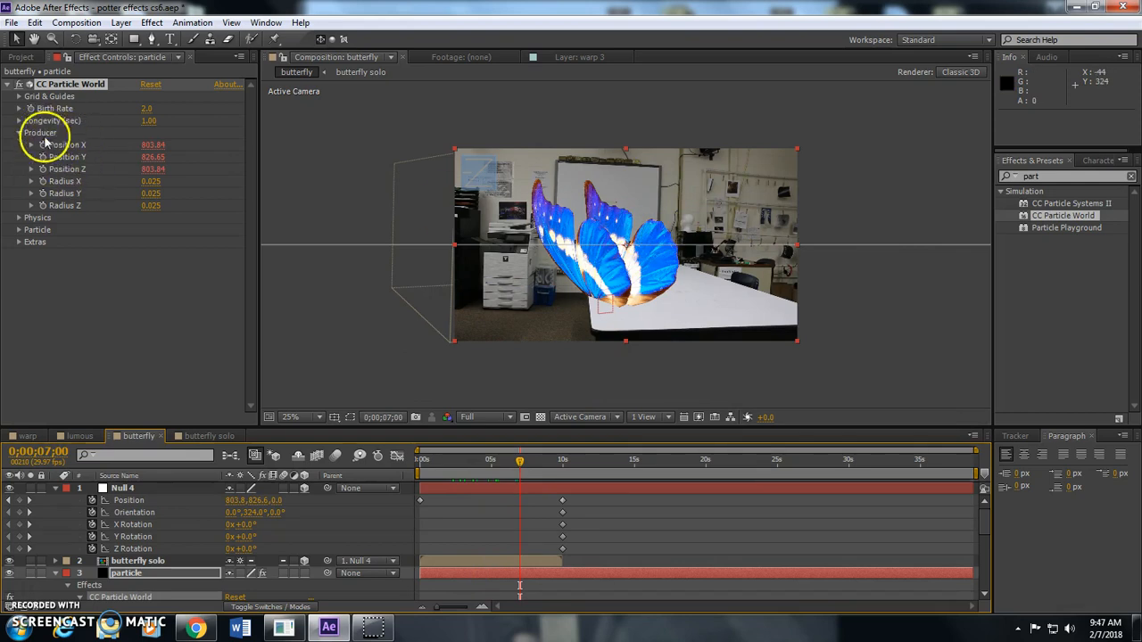
scroll(697, 236, down, 6)
scroll(700, 240, up, 2)
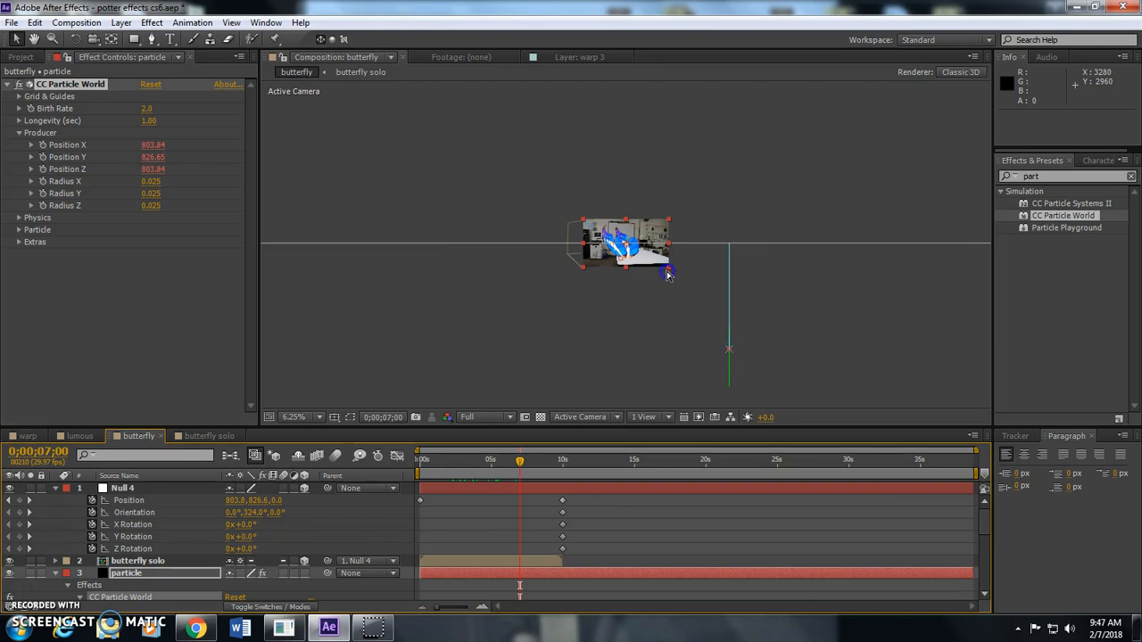
scroll(637, 208, up, 4)
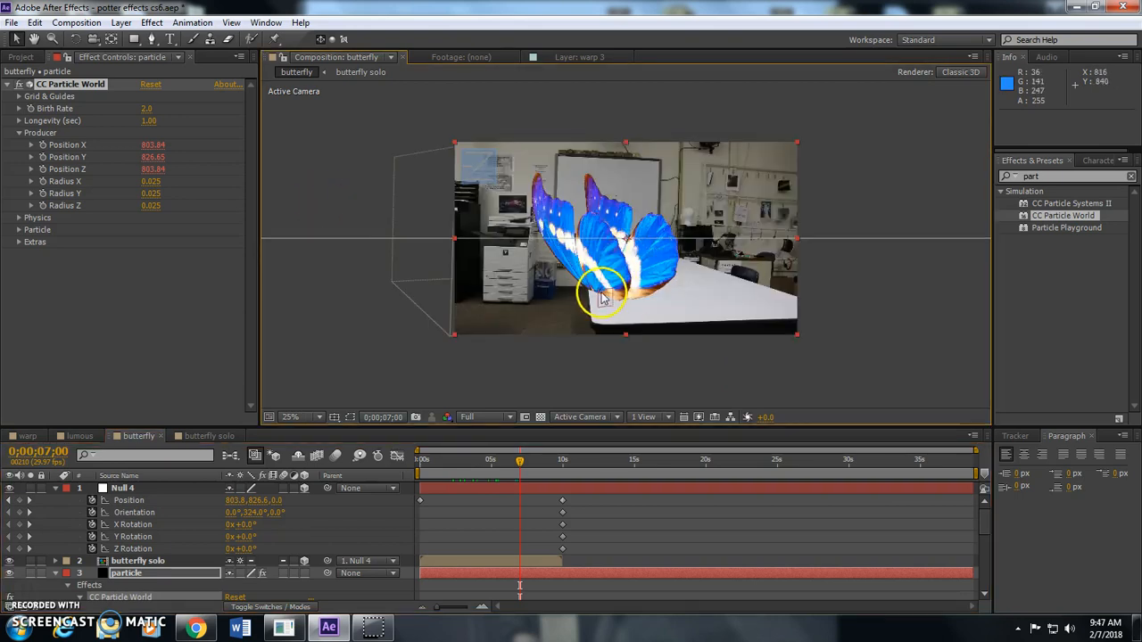